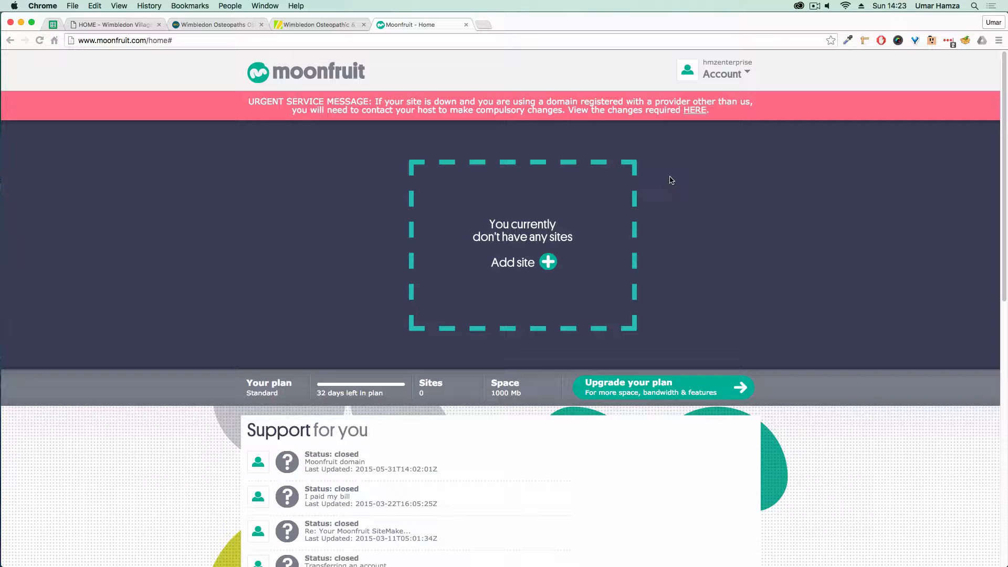
Add a new v6 site and choose the Barista template to build it from
{"action": "left_click", "coordinate": [314, 26]}
{"action": "left_click", "coordinate": [548, 262]}
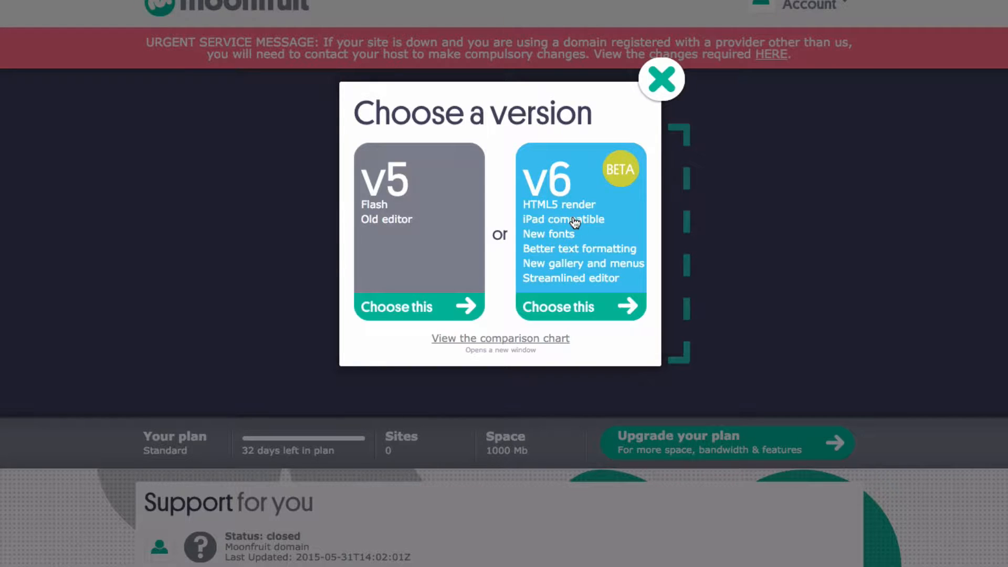
{"action": "left_click", "coordinate": [600, 297]}
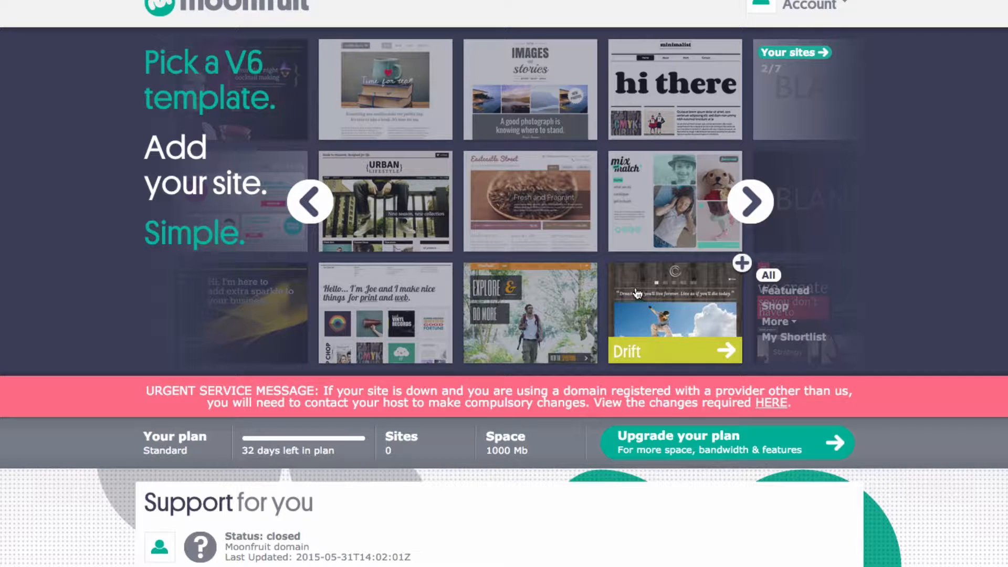
{"action": "left_click", "coordinate": [536, 189]}
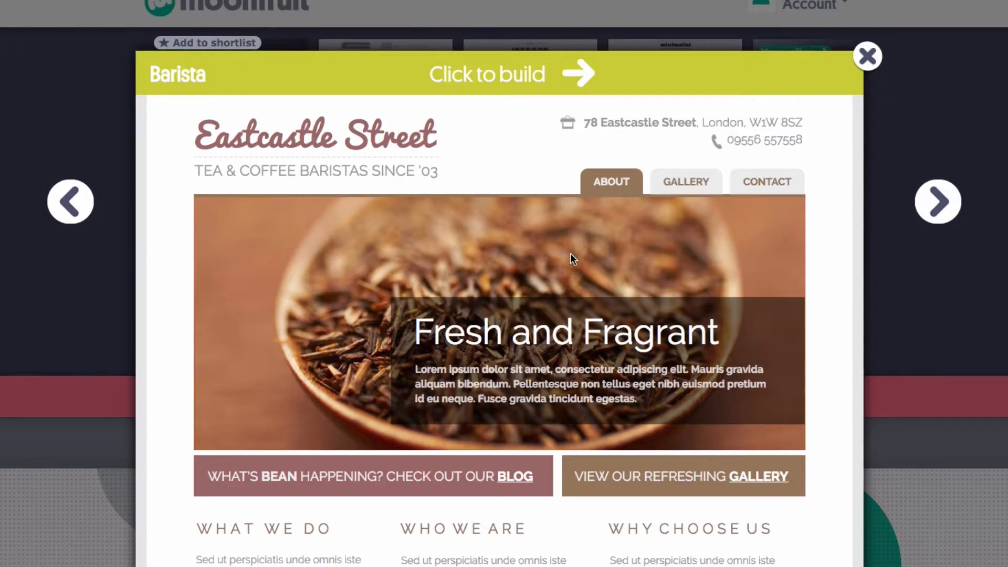
{"action": "scroll", "coordinate": [572, 253], "scroll_direction": "down", "scroll_amount": 2}
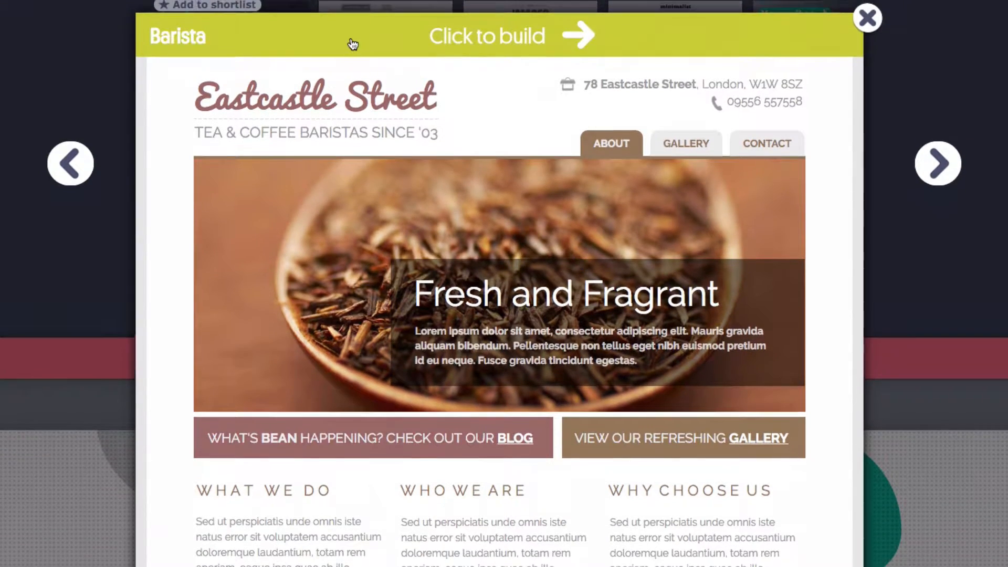
{"action": "left_click", "coordinate": [353, 45]}
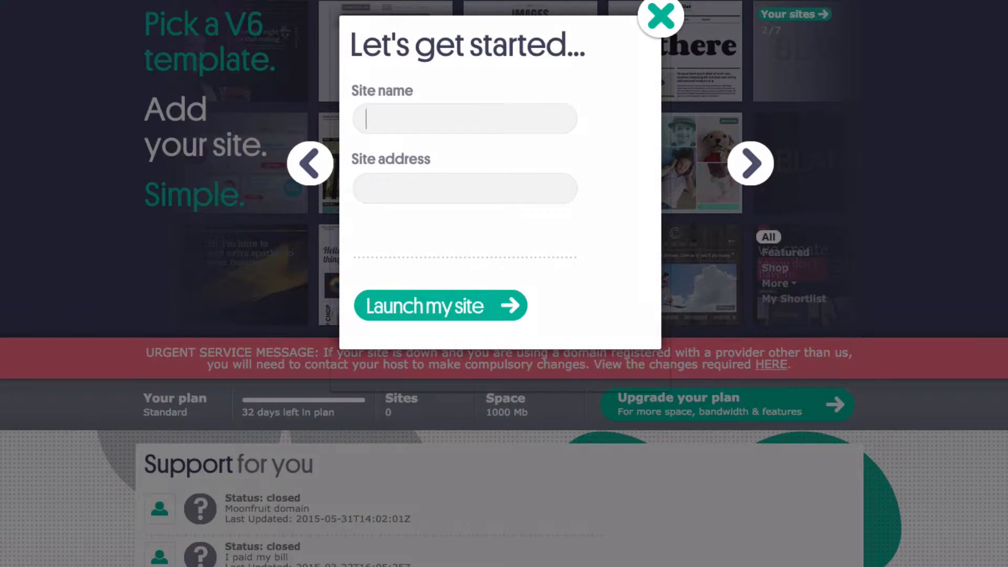
Launch the site with the name osteopath and the address osteopath-london, and permanently dismiss the product news
{"action": "type", "text": "osteopath"}
{"action": "left_click", "coordinate": [391, 190]}
{"action": "type", "text": "osteopath-london"}
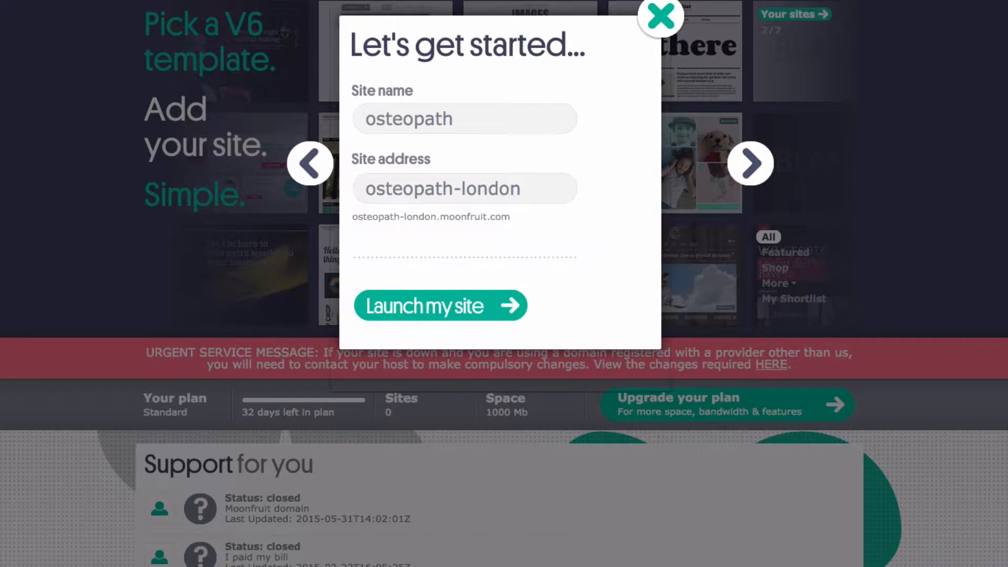
{"action": "left_click", "coordinate": [498, 309]}
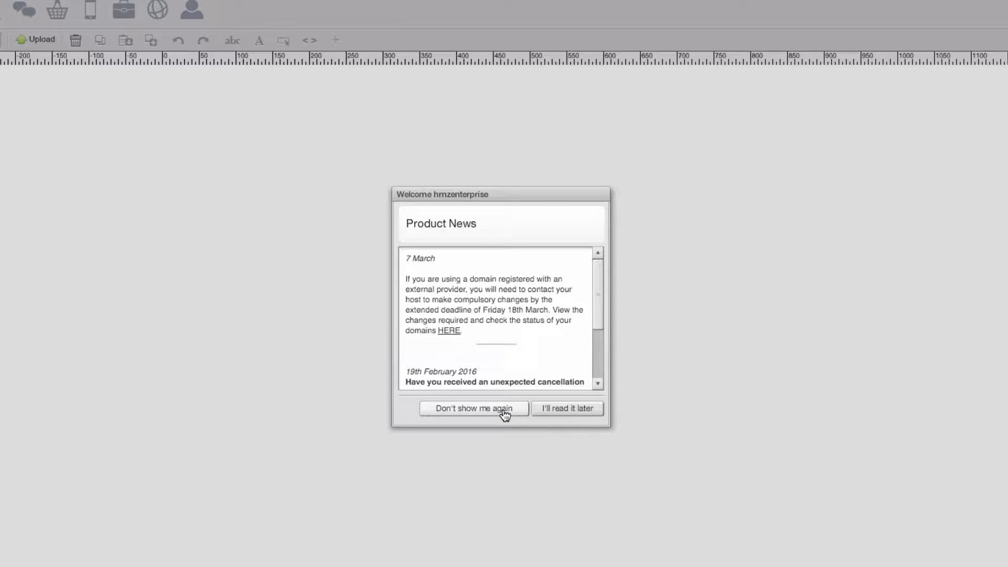
{"action": "left_click", "coordinate": [504, 414]}
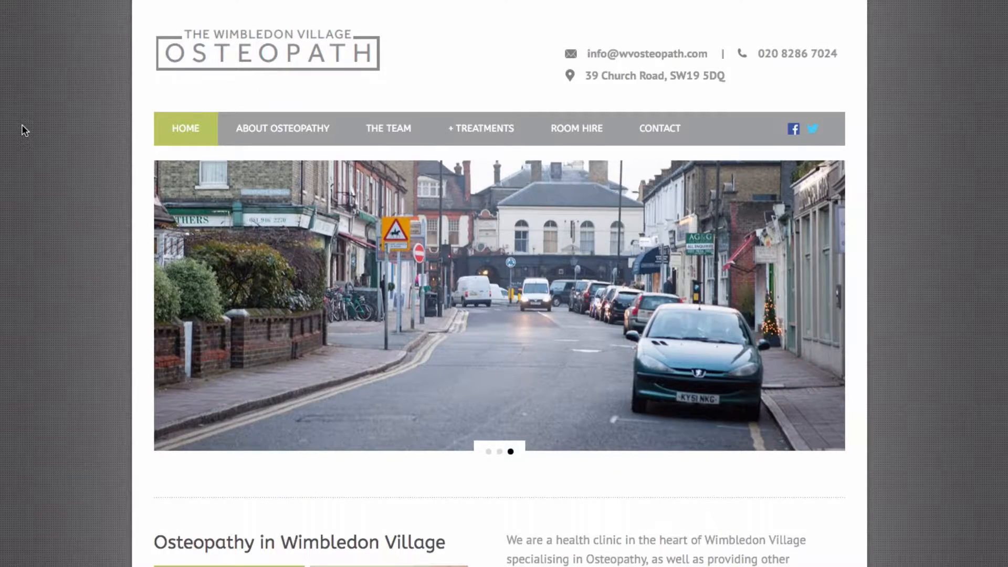
Review the home pages of The Wimbledon Village Osteopath and Wimbledon Osteopathic Clinic for layout and content ideas
{"action": "scroll", "coordinate": [87, 163], "scroll_direction": "down", "scroll_amount": 3}
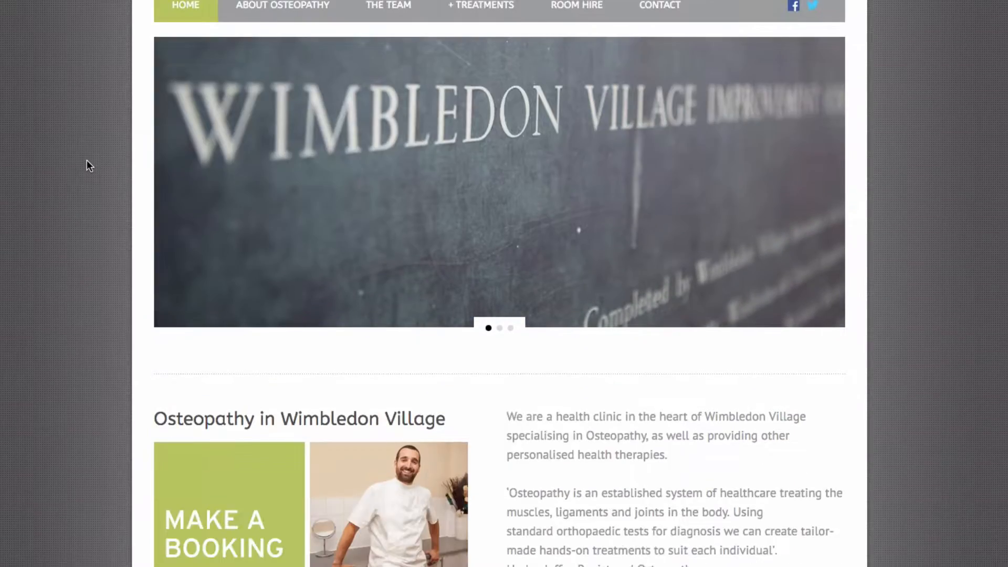
{"action": "scroll", "coordinate": [86, 160], "scroll_direction": "down", "scroll_amount": 7}
{"action": "scroll", "coordinate": [87, 158], "scroll_direction": "up", "scroll_amount": 5}
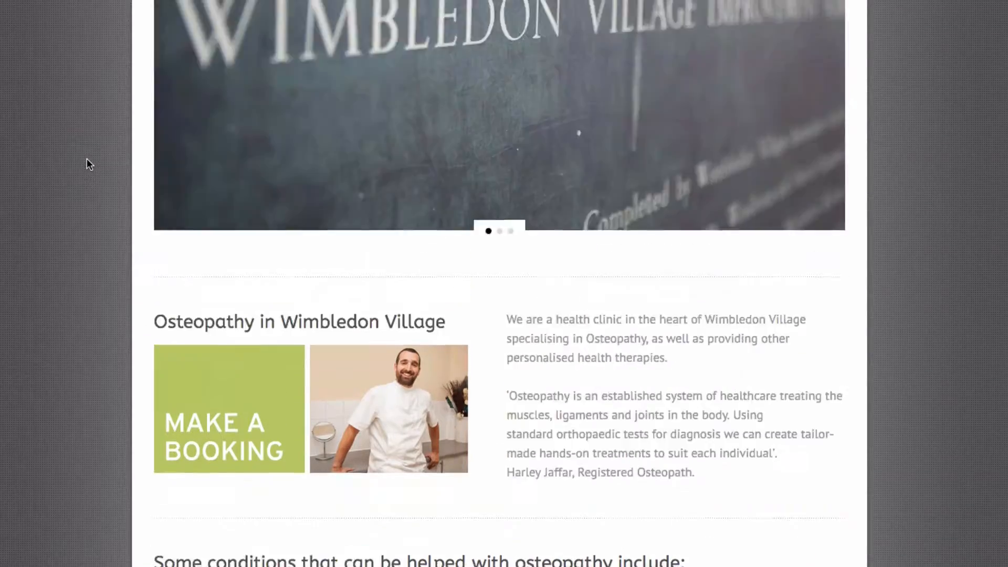
{"action": "scroll", "coordinate": [87, 159], "scroll_direction": "up", "scroll_amount": 4}
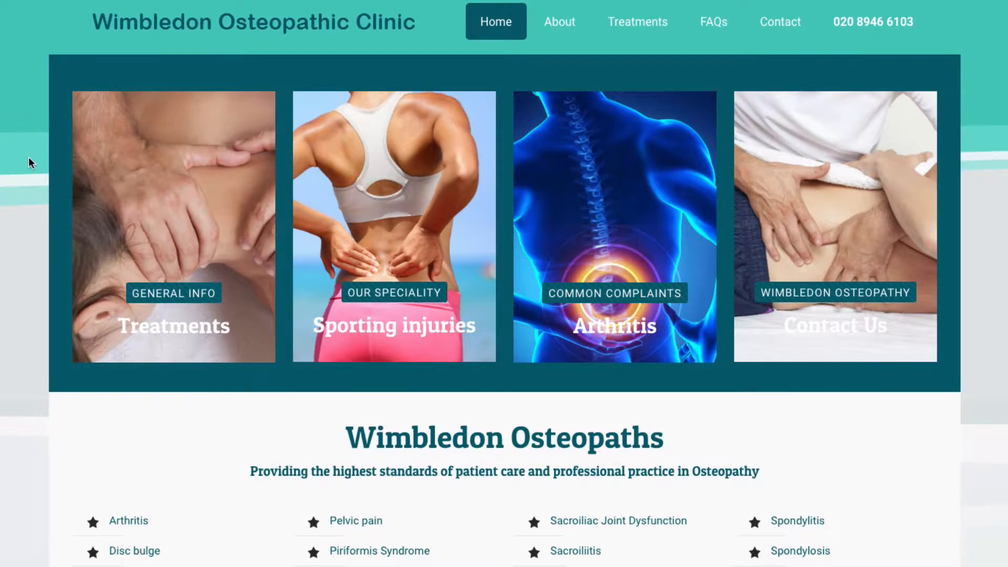
{"action": "scroll", "coordinate": [30, 161], "scroll_direction": "down", "scroll_amount": 14}
{"action": "scroll", "coordinate": [29, 157], "scroll_direction": "down", "scroll_amount": 9}
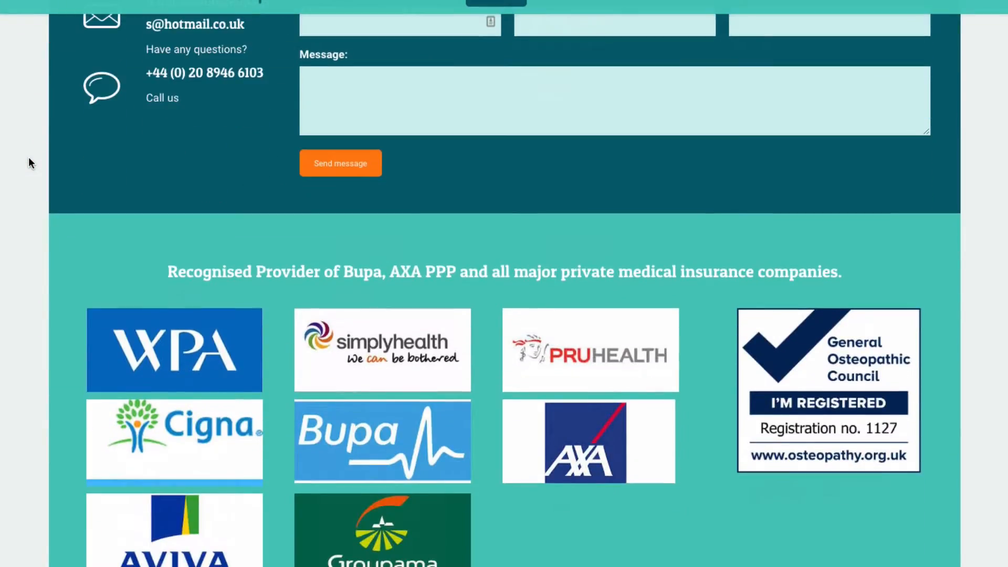
{"action": "scroll", "coordinate": [28, 156], "scroll_direction": "up", "scroll_amount": 18}
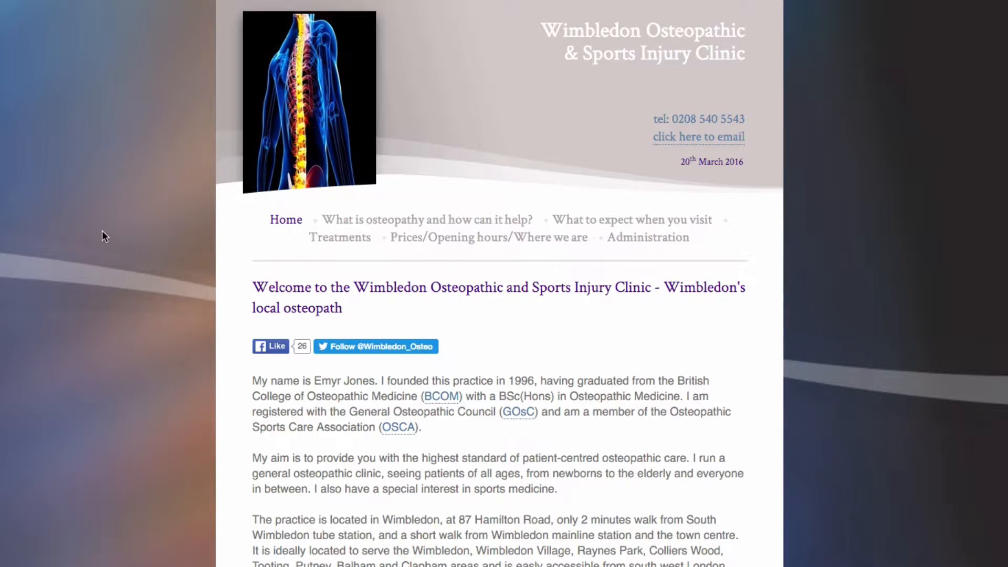
Copy the heading "Wimbledon Osteopathic & Sports Injury Clinic" from that clinic's website
{"action": "left_click_drag", "start_coordinate": [541, 30], "coordinate": [750, 54]}
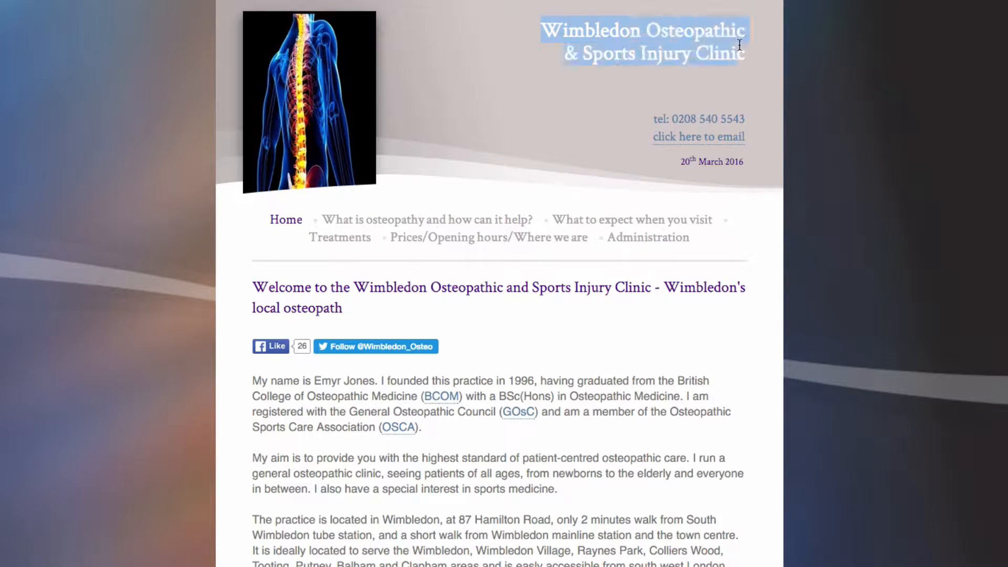
{"action": "right_click", "coordinate": [680, 52]}
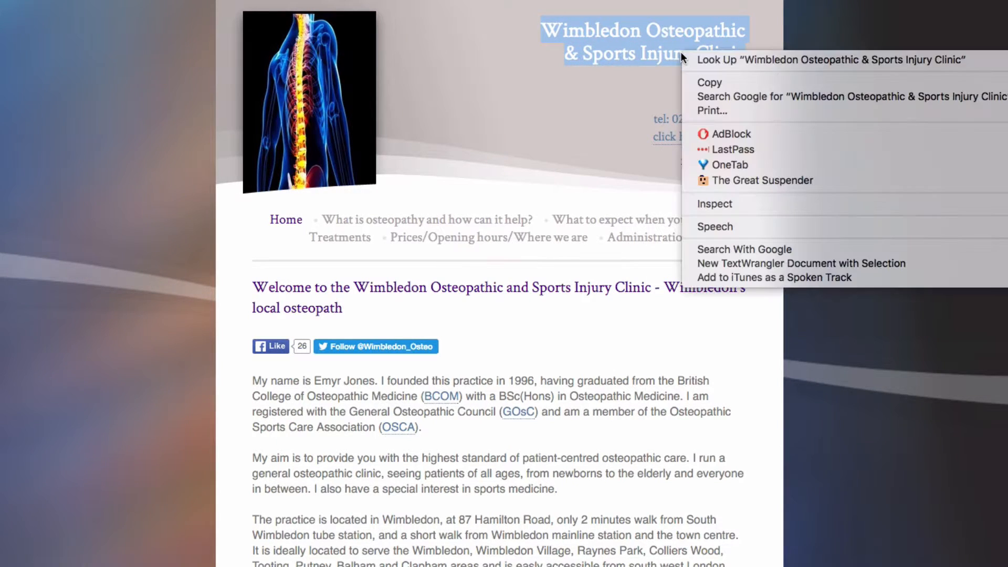
{"action": "left_click", "coordinate": [693, 79]}
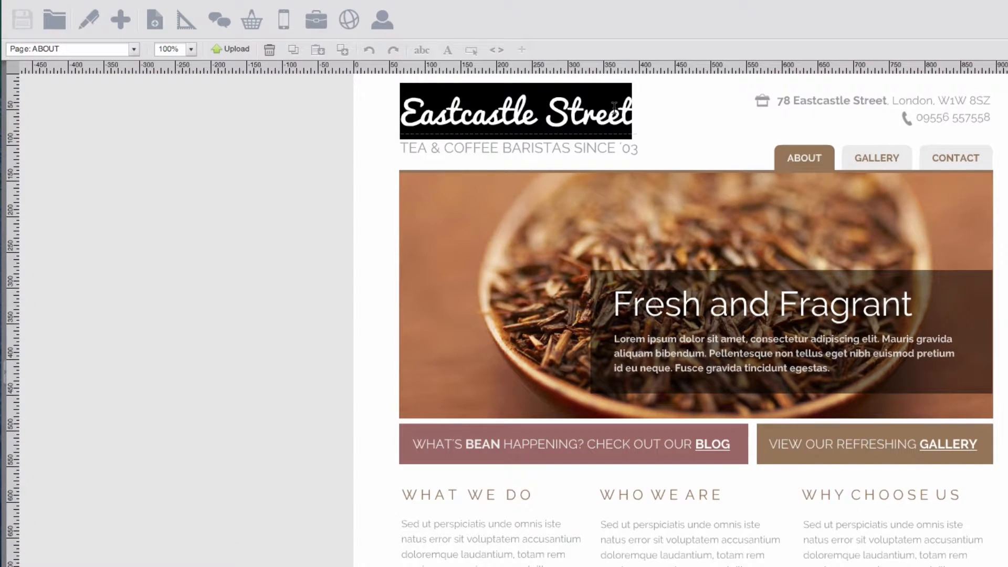
Examine the shared header on the template's Gallery and Contact pages, and return to the About page
{"action": "left_click", "coordinate": [615, 107]}
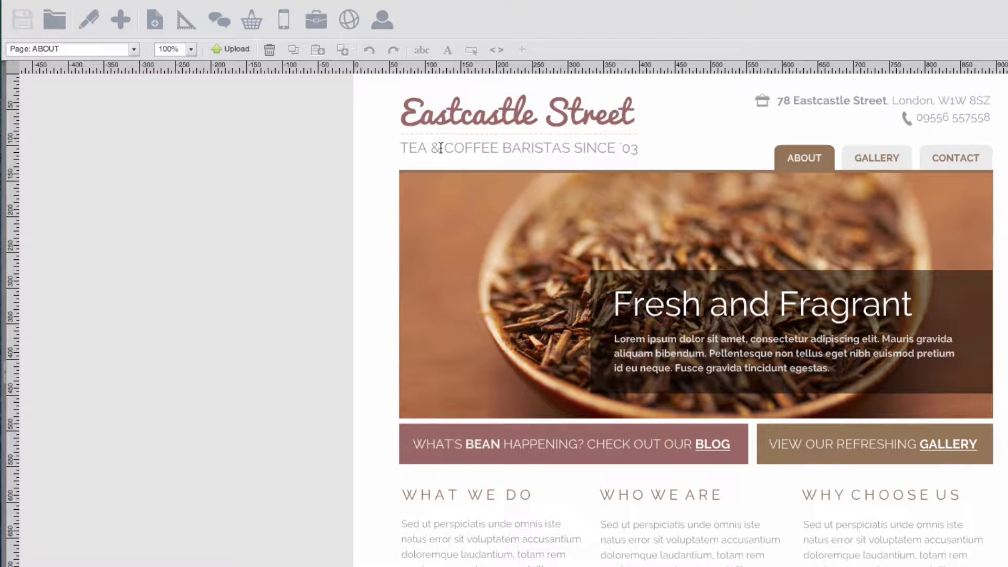
{"action": "left_click", "coordinate": [67, 49]}
{"action": "left_click", "coordinate": [65, 77]}
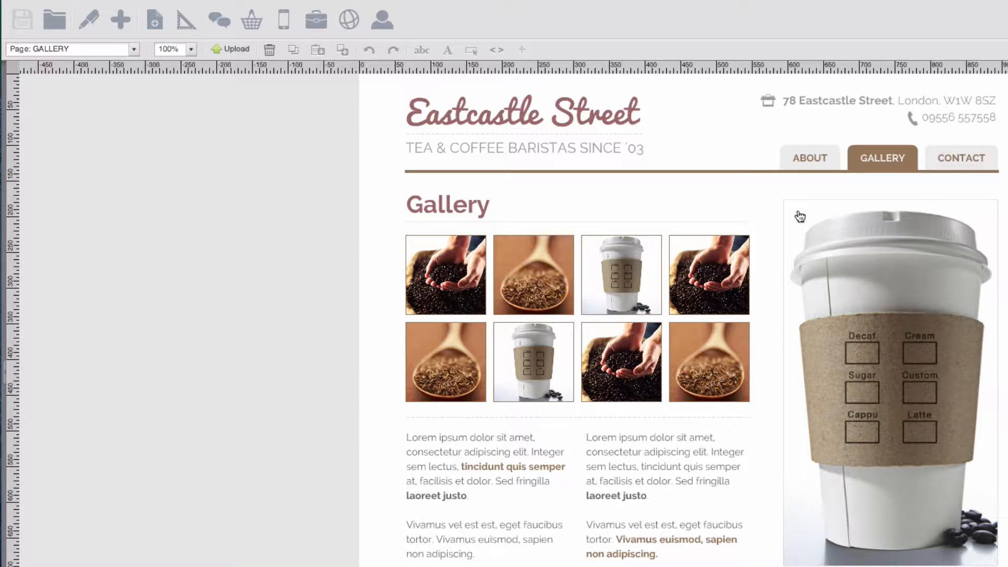
{"action": "left_click_drag", "start_coordinate": [475, 122], "coordinate": [594, 110]}
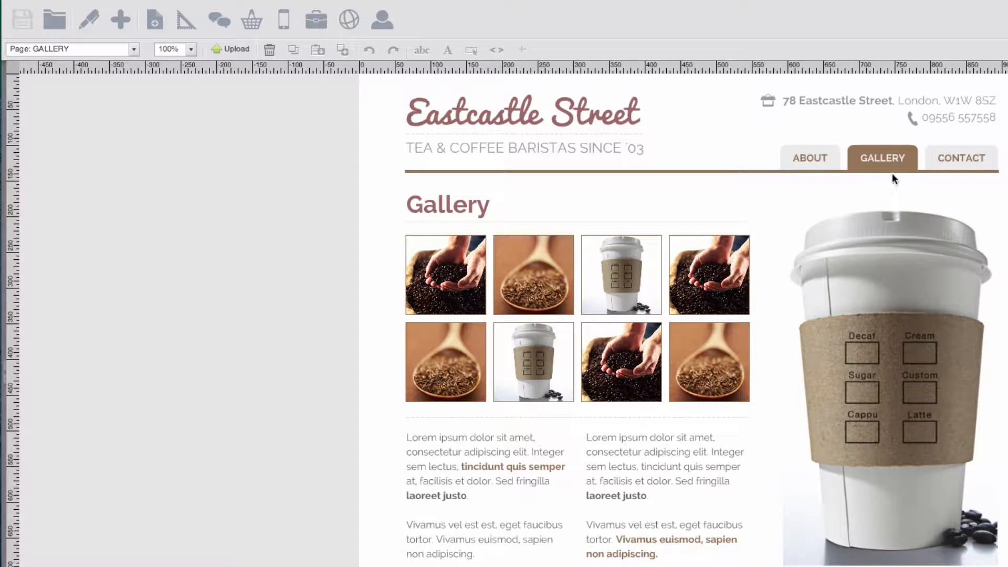
{"action": "left_click", "coordinate": [960, 158]}
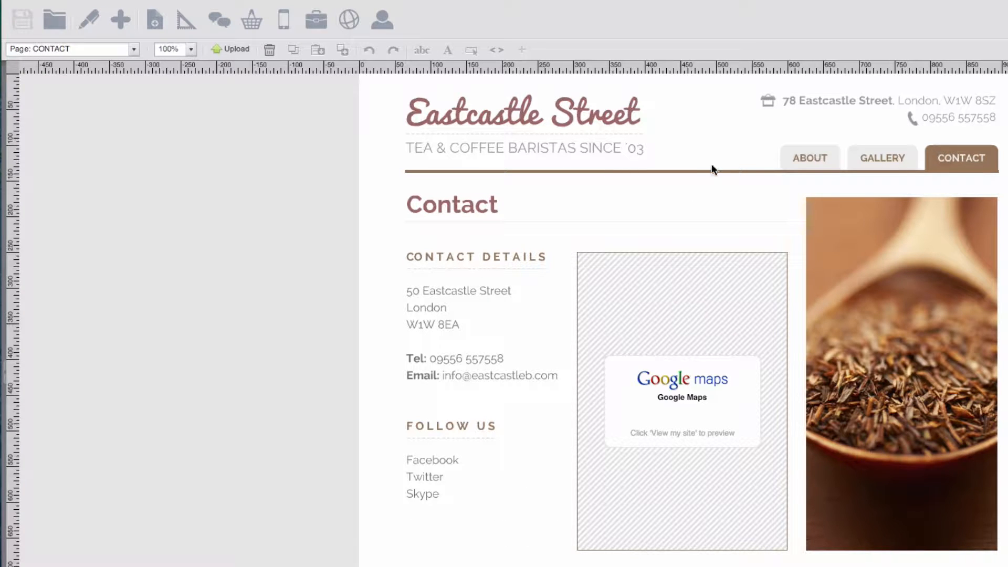
{"action": "left_click", "coordinate": [791, 158]}
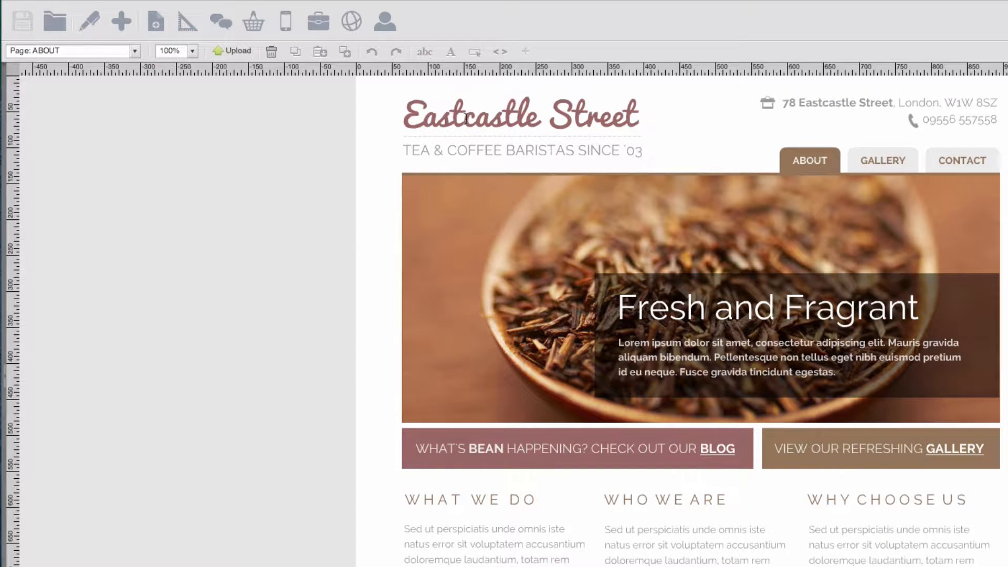
{"action": "left_click_drag", "start_coordinate": [463, 118], "coordinate": [574, 118]}
{"action": "left_click", "coordinate": [576, 118]}
Replace the "Eastcastle Street" title on the Page Master with the copied clinic heading
{"action": "left_click", "coordinate": [88, 23]}
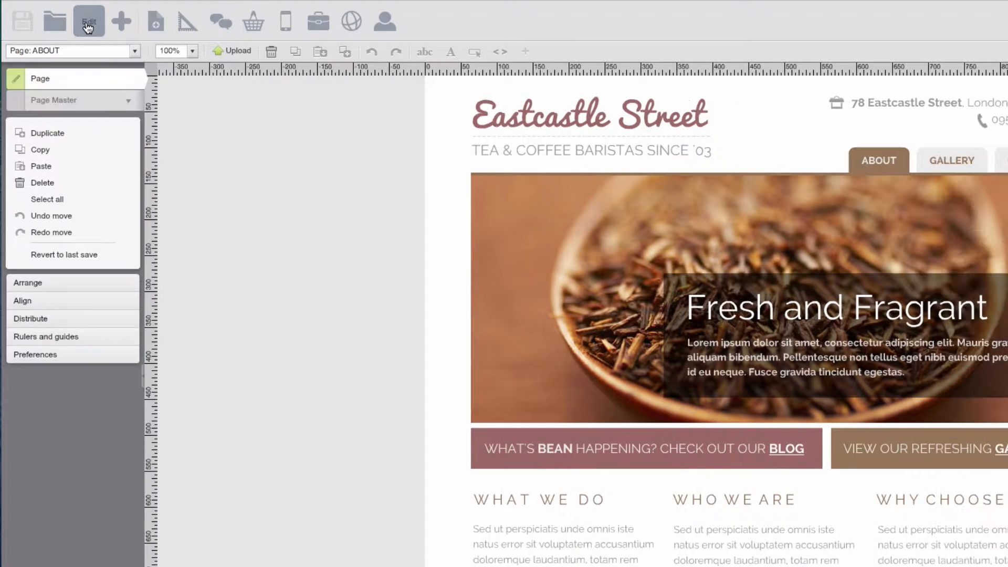
{"action": "left_click", "coordinate": [98, 107]}
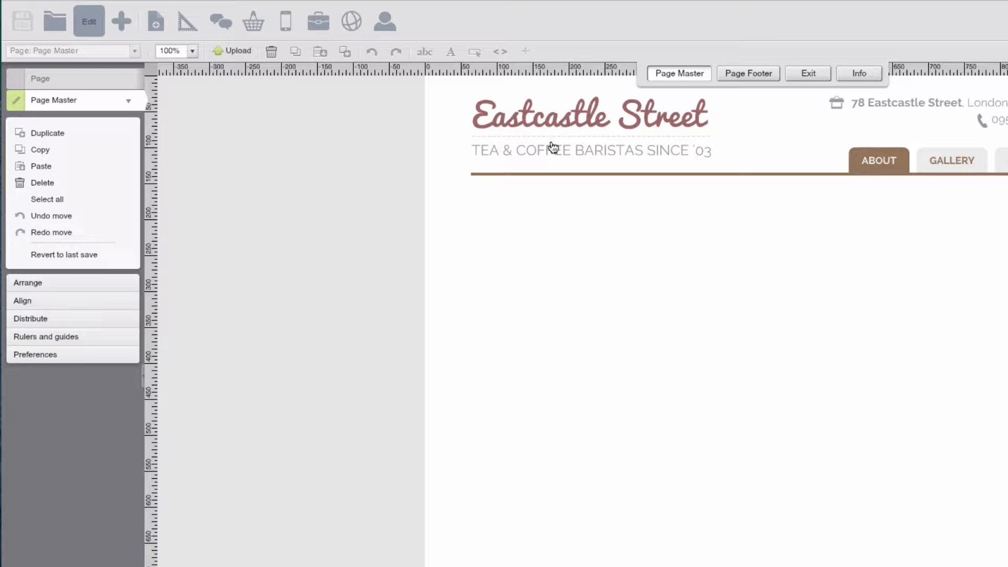
{"action": "left_click", "coordinate": [546, 125]}
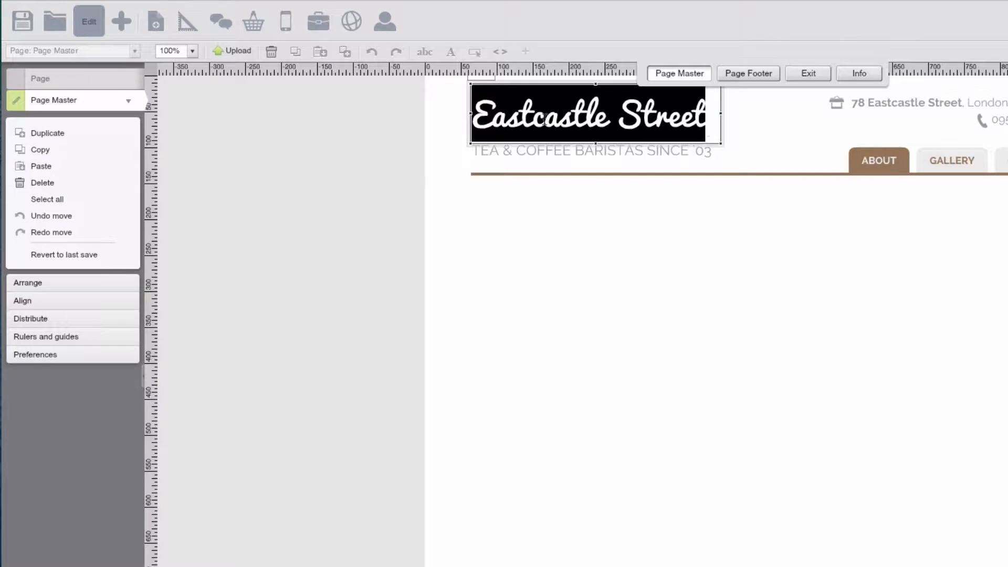
{"action": "right_click", "coordinate": [533, 108]}
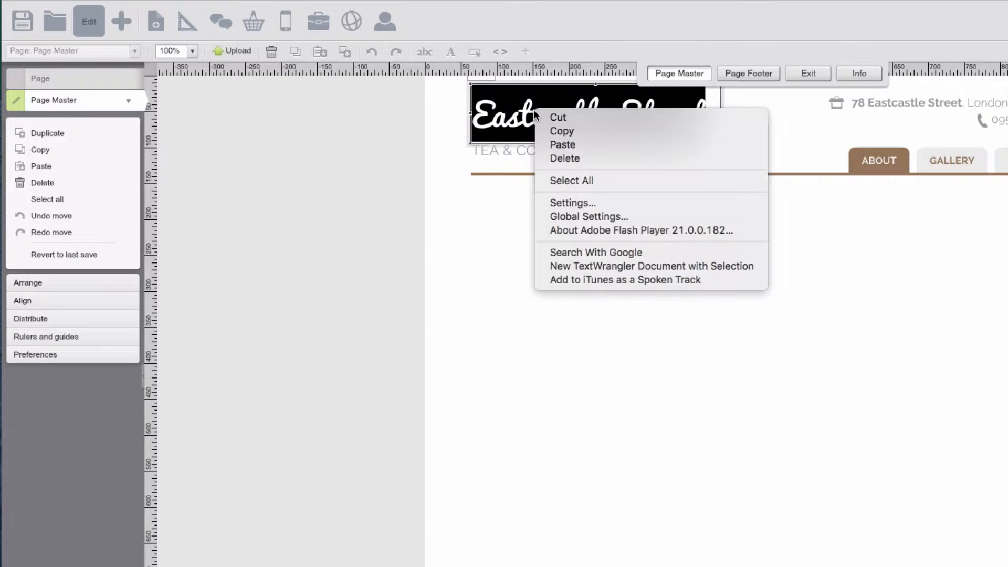
{"action": "left_click", "coordinate": [550, 145]}
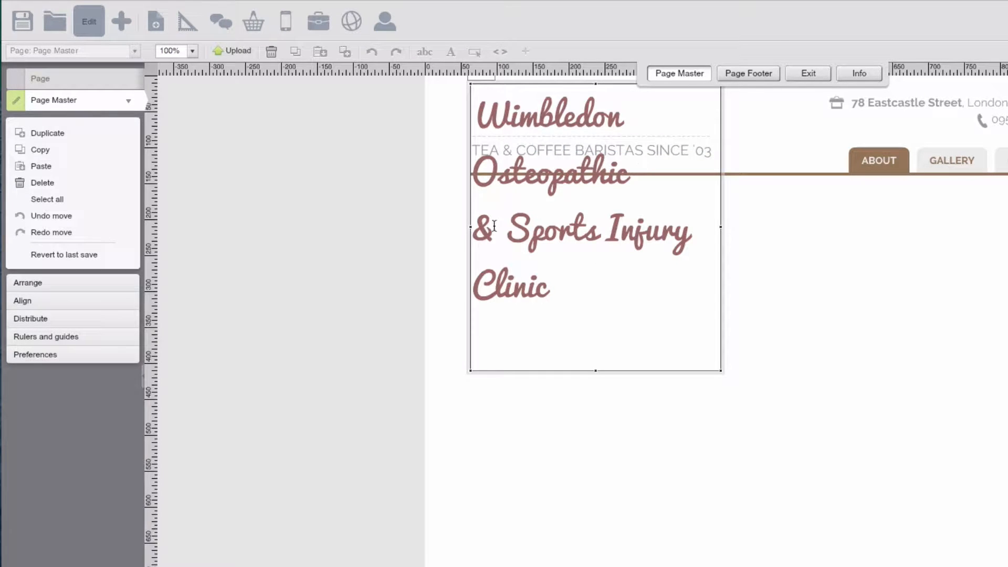
Move "& Sports Injury Clinic" out of the header title into the tagline, replacing the tea and coffee text
{"action": "left_click_drag", "start_coordinate": [474, 231], "coordinate": [652, 315]}
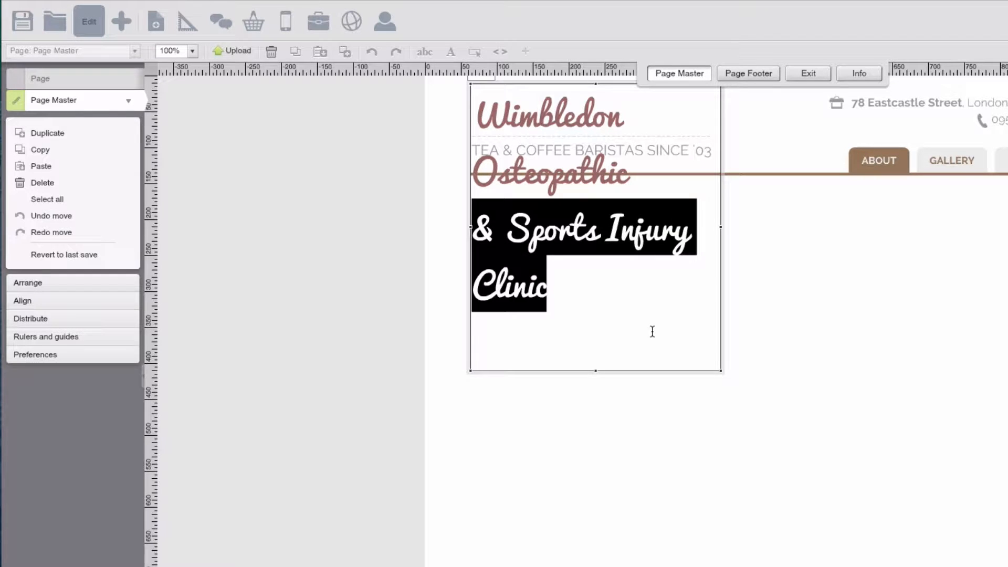
{"action": "key", "text": "Delete"}
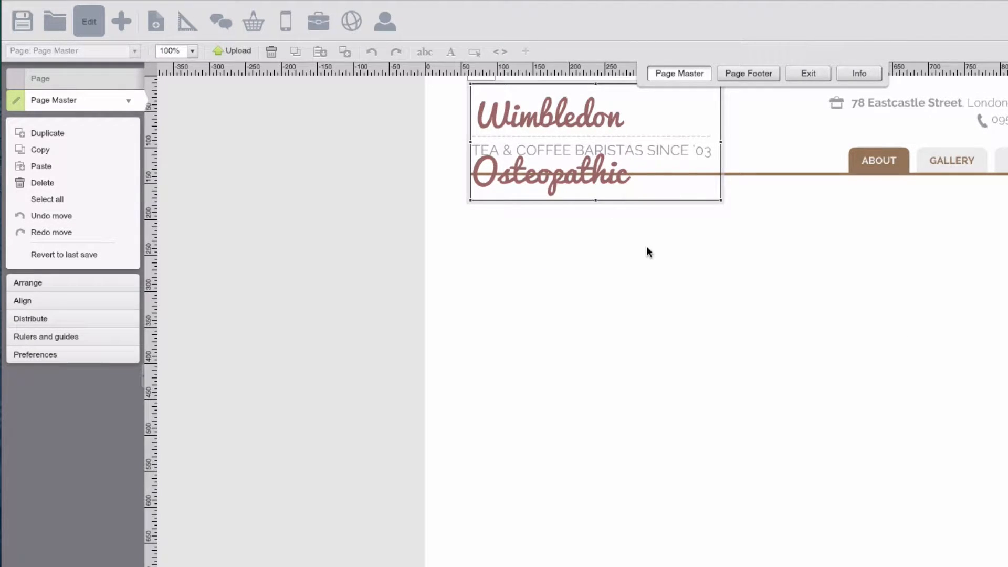
{"action": "left_click", "coordinate": [661, 238]}
{"action": "double_click", "coordinate": [701, 152]}
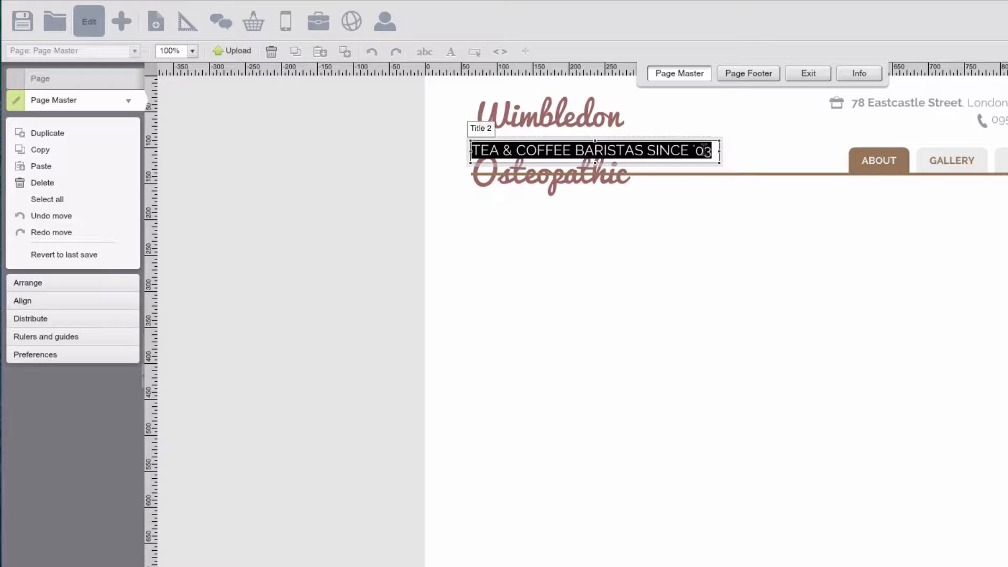
{"action": "right_click", "coordinate": [706, 152]}
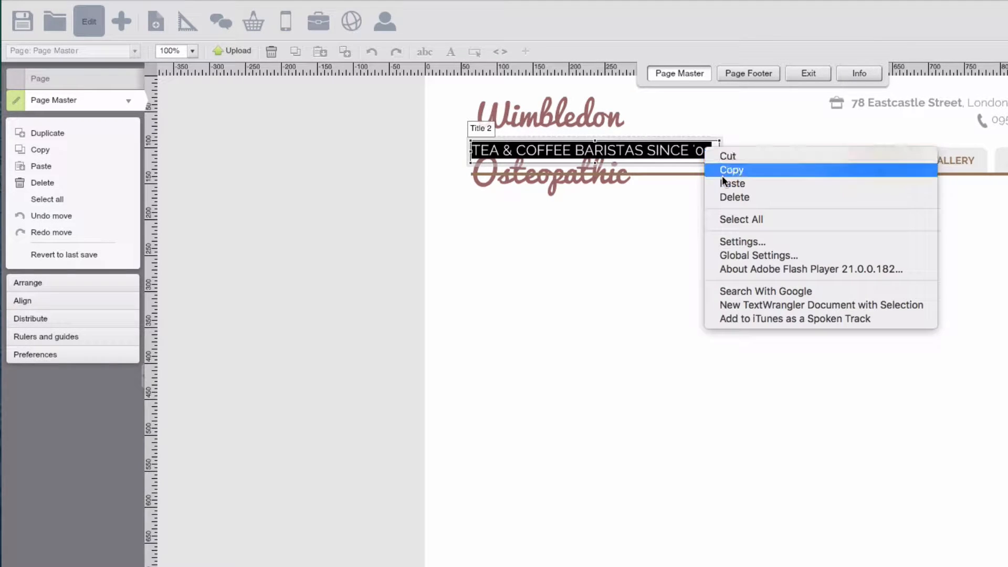
{"action": "left_click", "coordinate": [727, 183]}
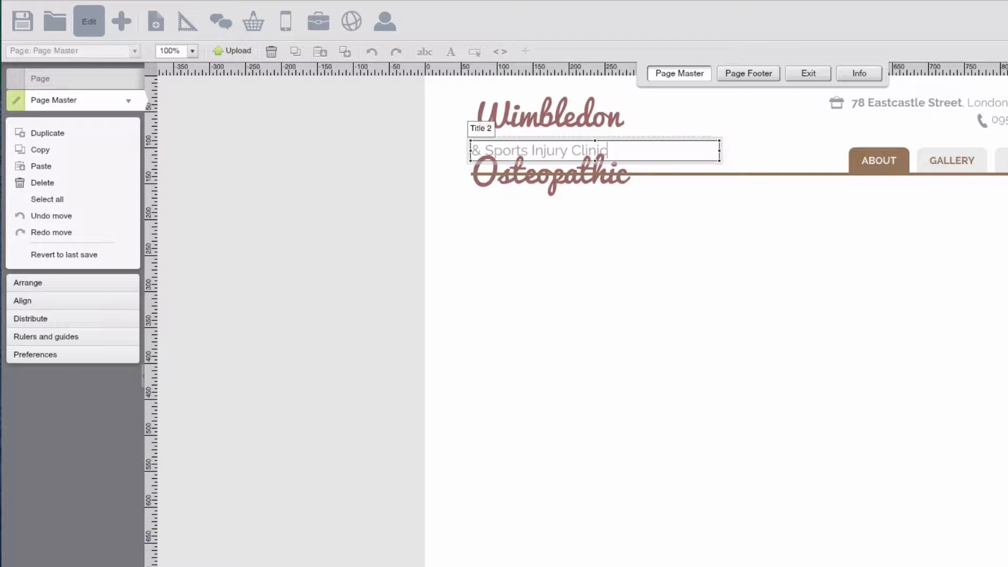
{"action": "left_click", "coordinate": [644, 206]}
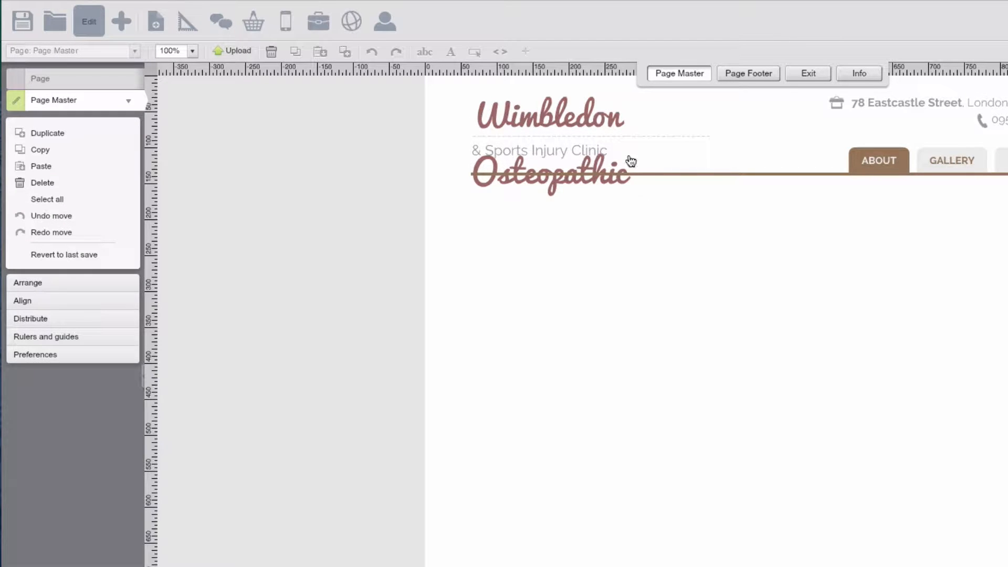
Set the font of the "Wimbledon Osteopathic" header title to Open Sans
{"action": "left_click", "coordinate": [574, 116]}
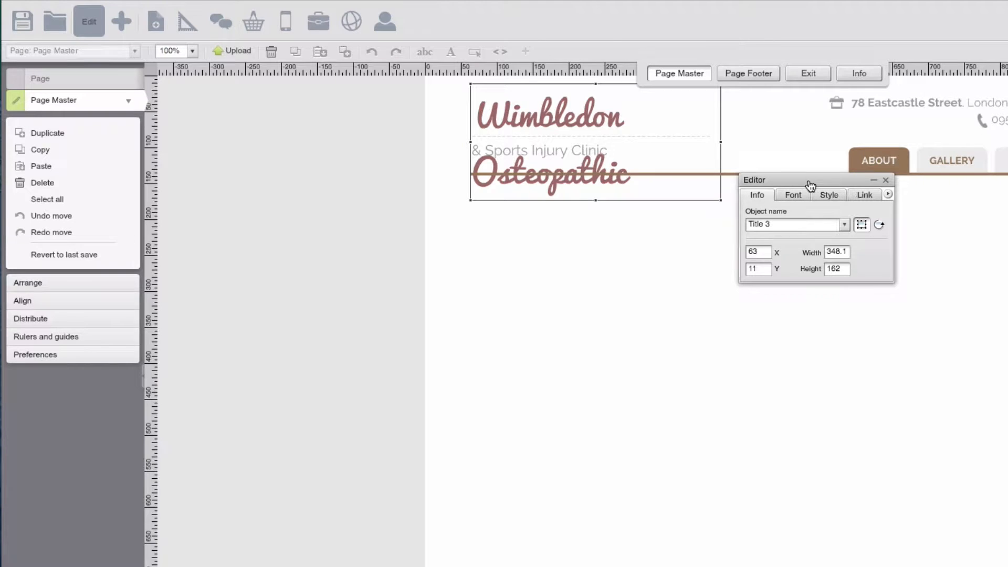
{"action": "left_click_drag", "start_coordinate": [810, 185], "coordinate": [786, 221]}
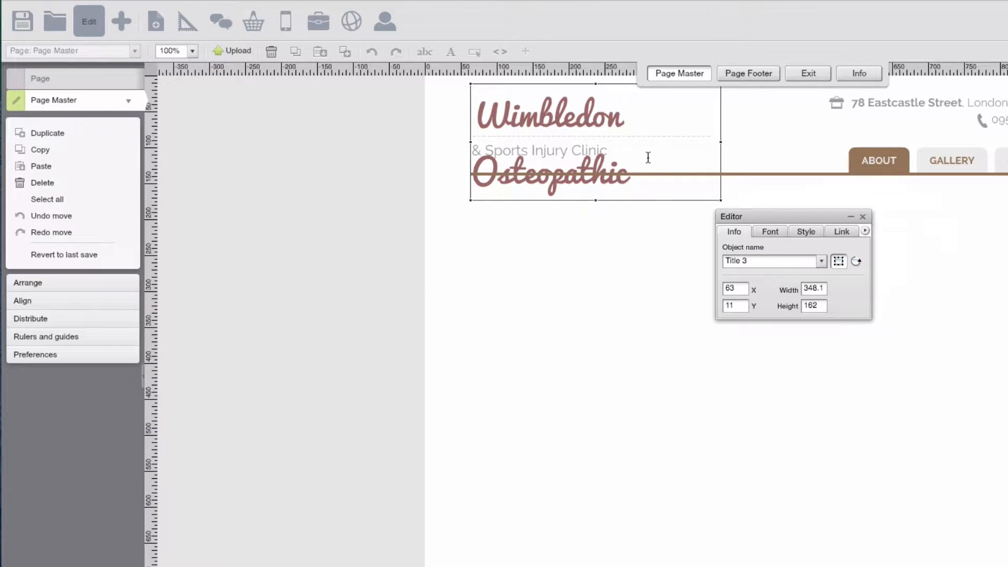
{"action": "left_click", "coordinate": [619, 261]}
{"action": "left_click", "coordinate": [568, 112]}
{"action": "left_click", "coordinate": [770, 233]}
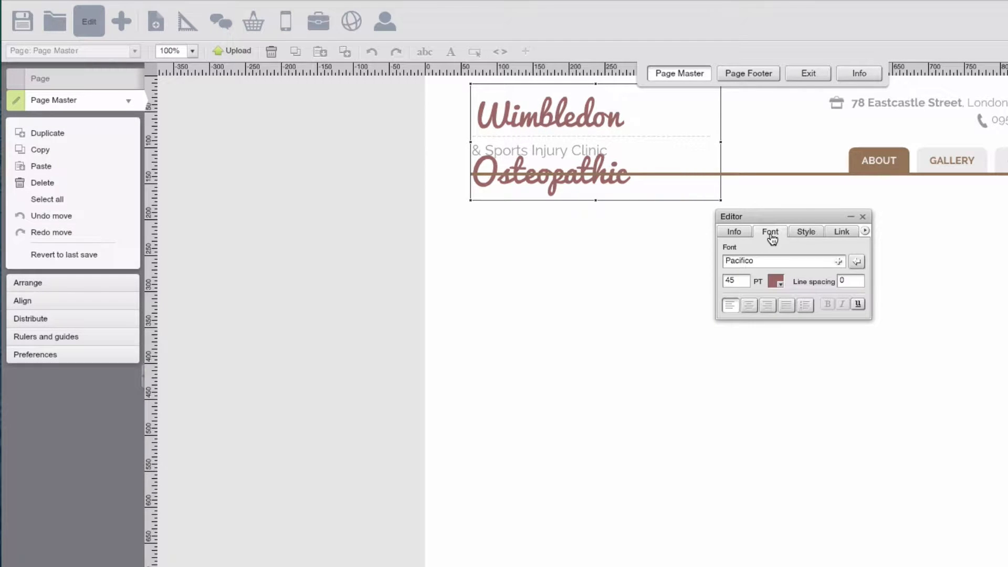
{"action": "left_click", "coordinate": [762, 262]}
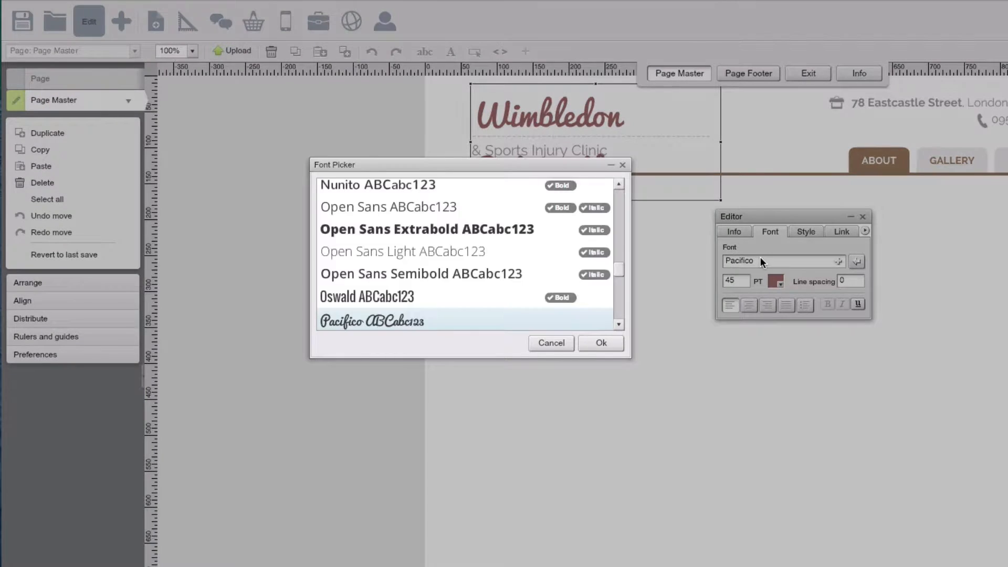
{"action": "scroll", "coordinate": [495, 224], "scroll_direction": "up", "scroll_amount": 3}
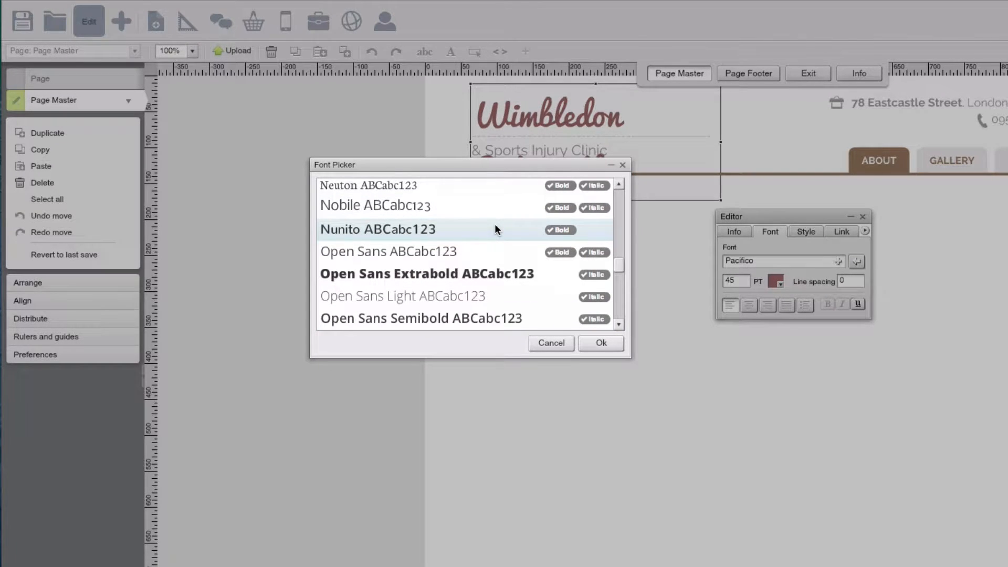
{"action": "left_click", "coordinate": [480, 250]}
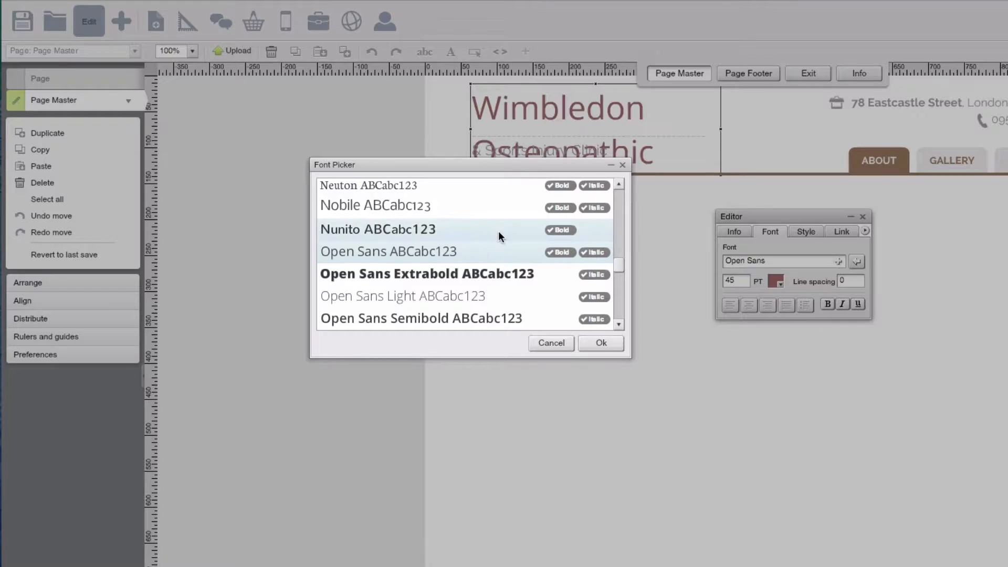
Try Arial on the header title for comparison, and apply Open Sans as its font
{"action": "scroll", "coordinate": [493, 236], "scroll_direction": "up", "scroll_amount": 20}
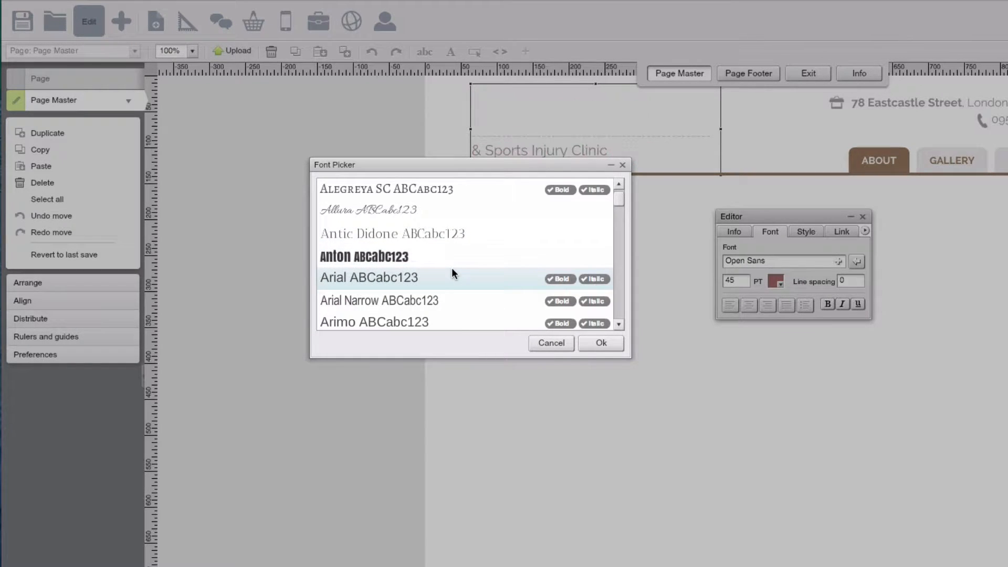
{"action": "left_click", "coordinate": [452, 270]}
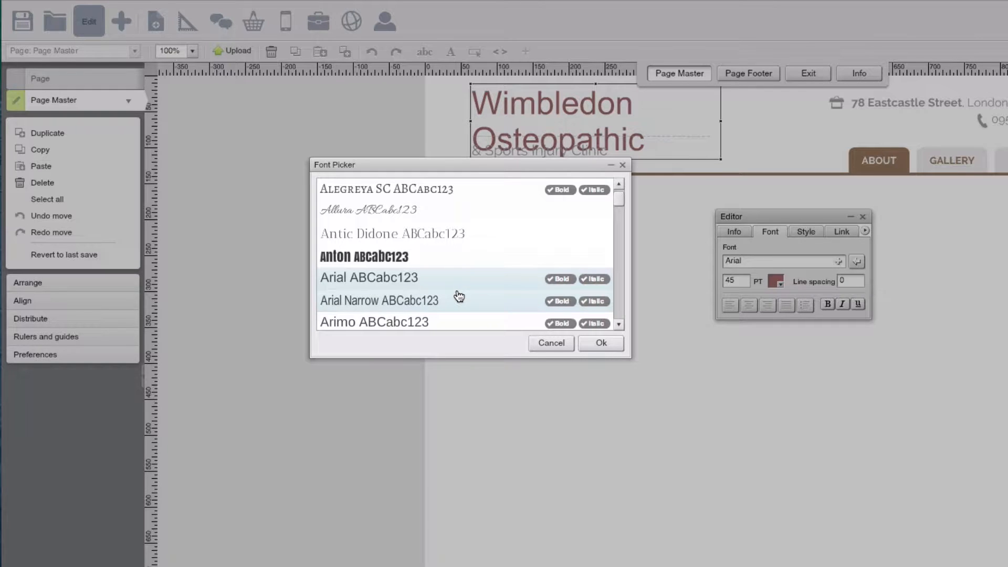
{"action": "scroll", "coordinate": [459, 294], "scroll_direction": "down", "scroll_amount": 8}
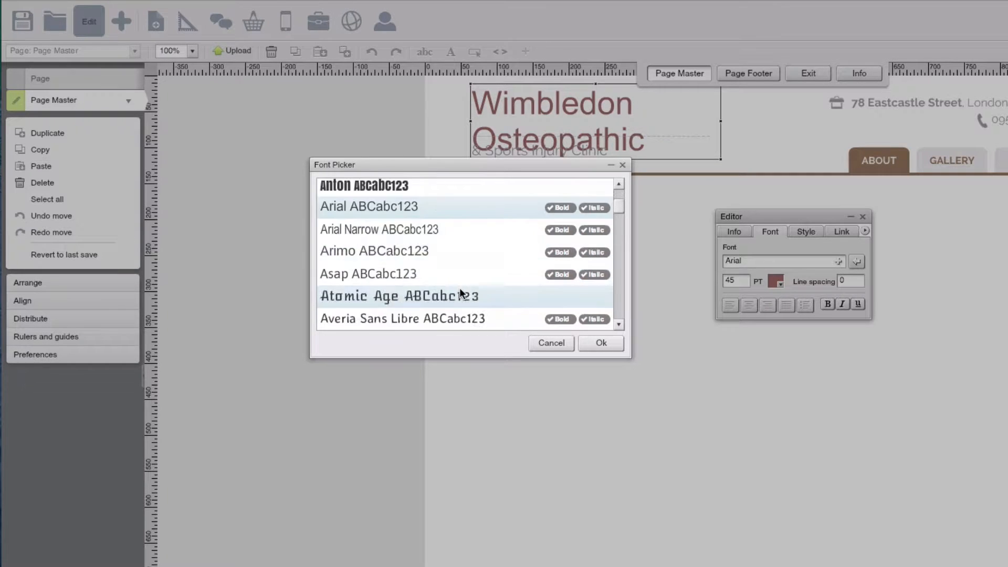
{"action": "scroll", "coordinate": [459, 251], "scroll_direction": "down", "scroll_amount": 10}
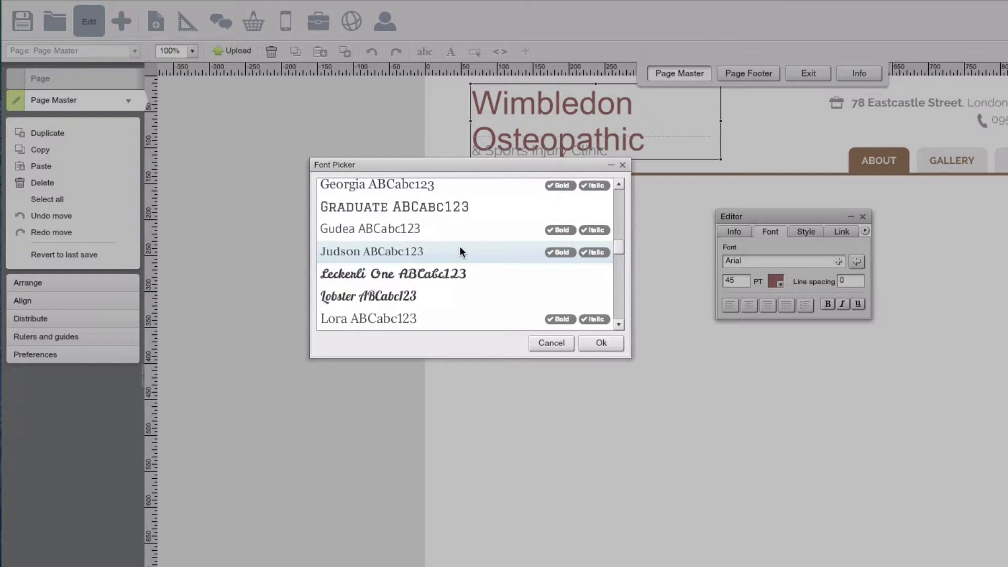
{"action": "left_click", "coordinate": [394, 247]}
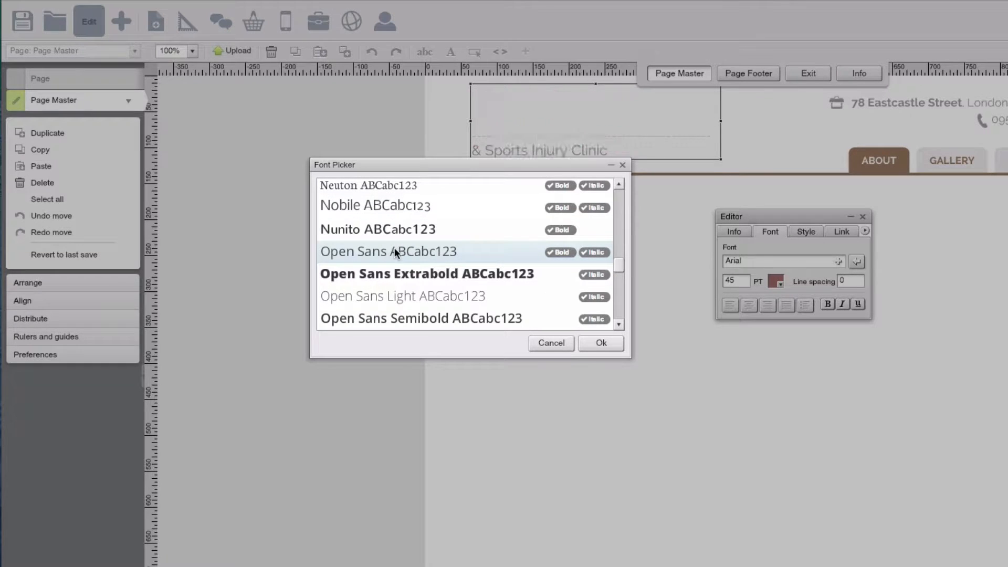
{"action": "scroll", "coordinate": [455, 252], "scroll_direction": "down", "scroll_amount": 3}
{"action": "scroll", "coordinate": [454, 252], "scroll_direction": "down", "scroll_amount": 3}
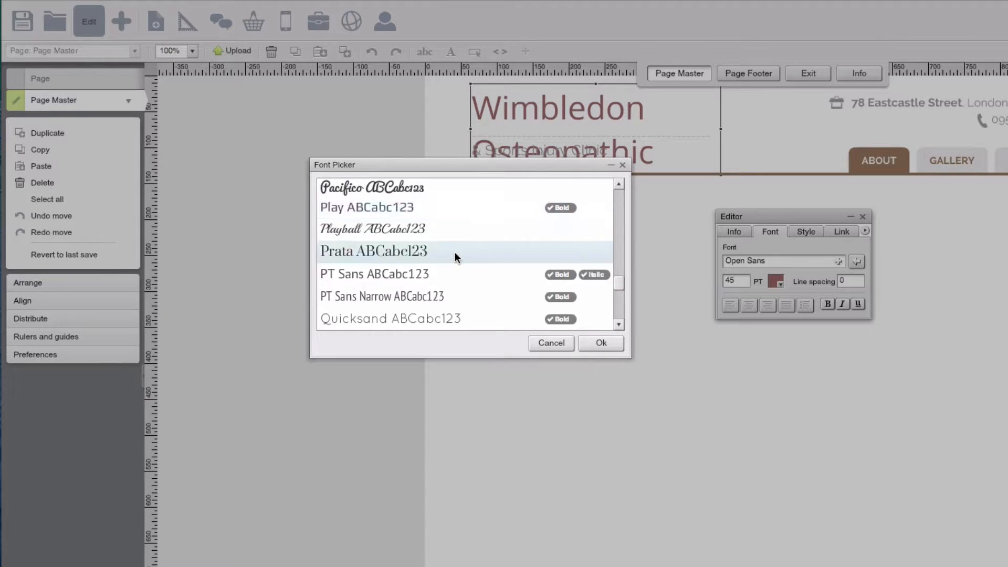
{"action": "left_click", "coordinate": [599, 343]}
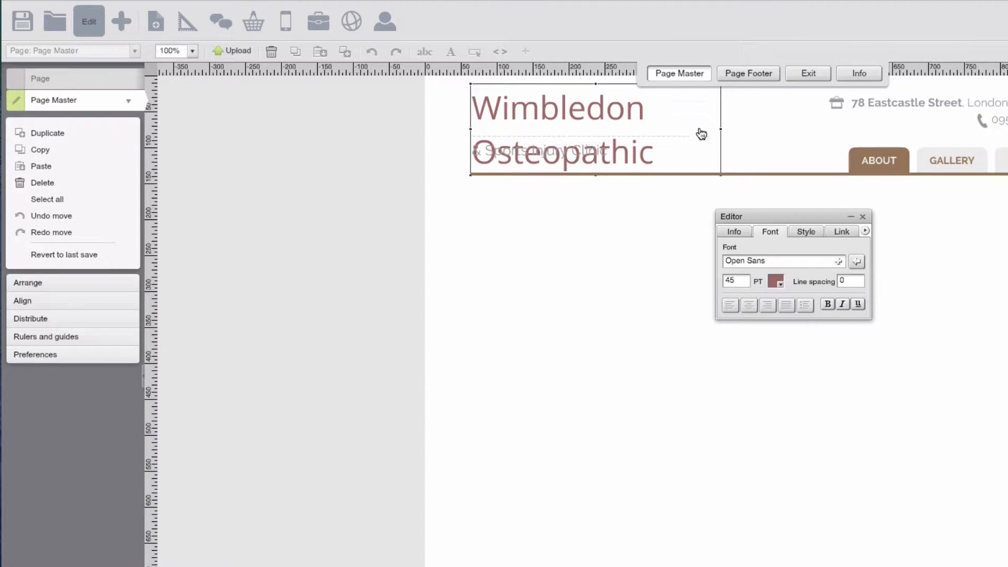
Try the header title at 25 pt and at 28 pt
{"action": "double_click", "coordinate": [727, 282]}
{"action": "type", "text": "25"}
{"action": "key", "text": "Return"}
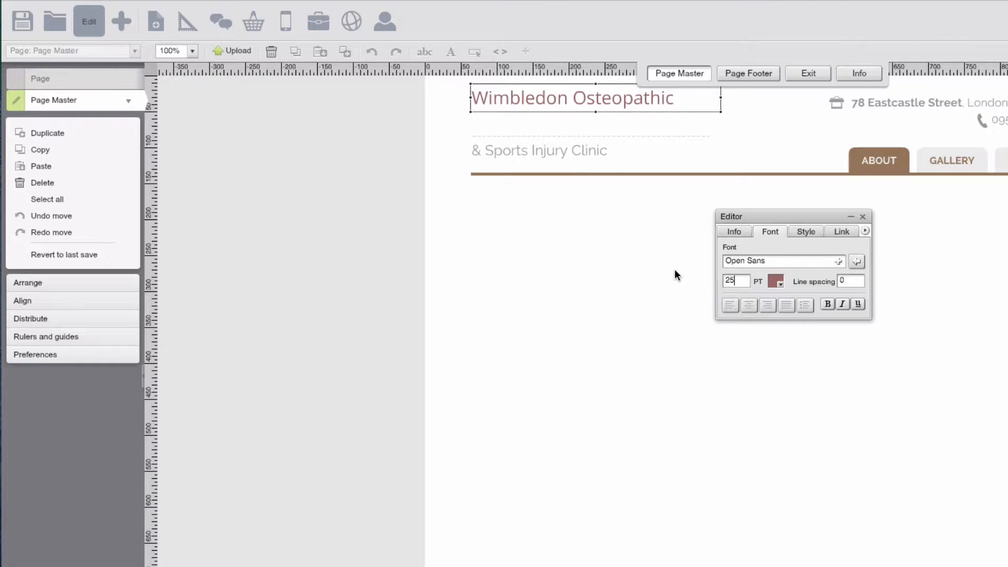
{"action": "left_click_drag", "start_coordinate": [732, 281], "coordinate": [741, 283]}
{"action": "type", "text": "8"}
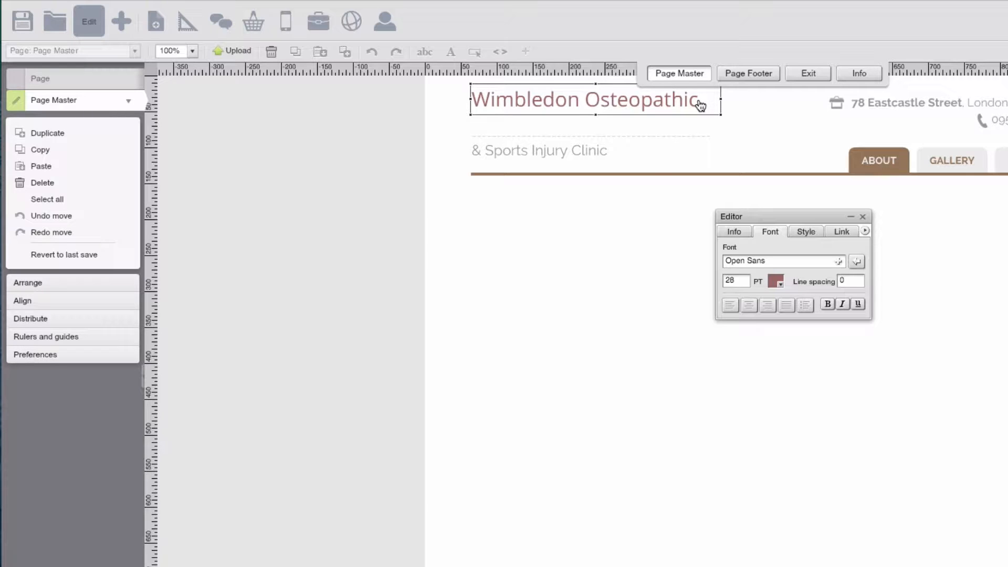
Try the header title at 32 pt, and settle on a size of 30 pt
{"action": "double_click", "coordinate": [740, 283]}
{"action": "type", "text": "32"}
{"action": "key", "text": "Return"}
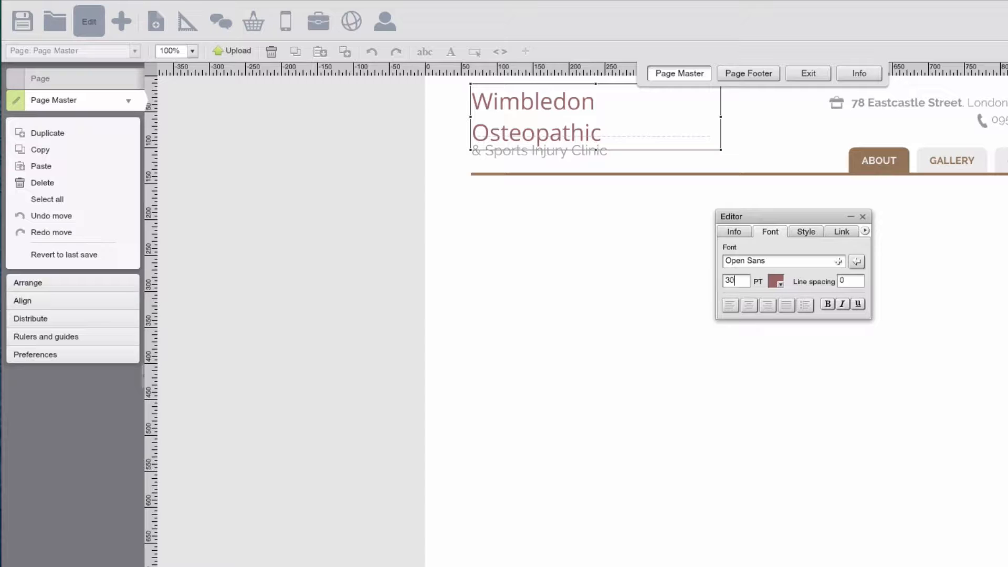
{"action": "key", "text": "Return"}
{"action": "left_click", "coordinate": [670, 215]}
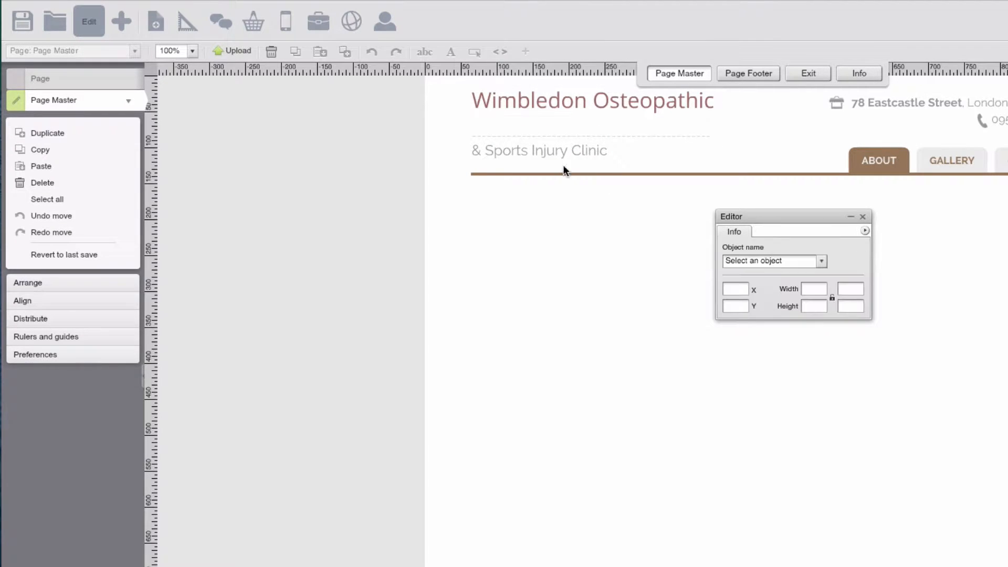
Nudge the "Wimbledon Osteopathic" title about 4 px down in the header
{"action": "left_click", "coordinate": [574, 138]}
{"action": "left_click", "coordinate": [665, 115]}
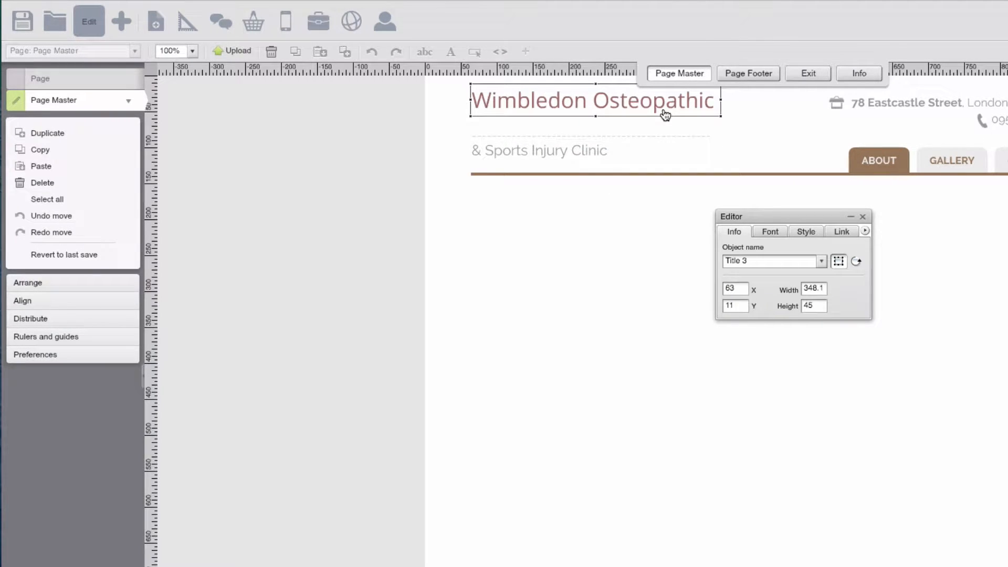
{"action": "key", "text": "Down"}
{"action": "key", "text": "Down"}
{"action": "key", "text": "Down"}
{"action": "key", "text": "Down"}
Raise the dashed line about 16 px to sit close beneath the header title, and nudge the title slightly down towards it
{"action": "left_click", "coordinate": [663, 137]}
{"action": "key", "text": "Up"}
{"action": "key", "text": "Up"}
{"action": "key", "text": "Up"}
{"action": "key", "text": "Up"}
{"action": "key", "text": "Up"}
{"action": "key", "text": "Up"}
{"action": "key", "text": "Up"}
{"action": "key", "text": "Up"}
{"action": "key", "text": "Up"}
{"action": "key", "text": "Up"}
{"action": "key", "text": "Up"}
{"action": "key", "text": "Up"}
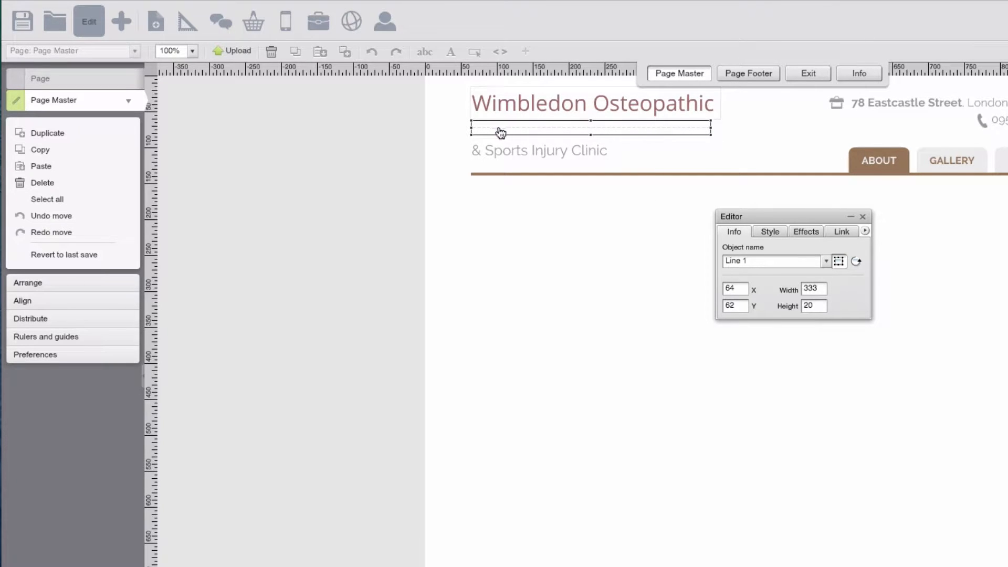
{"action": "key", "text": "Up"}
{"action": "key", "text": "Up"}
{"action": "key", "text": "Up"}
{"action": "key", "text": "Up"}
{"action": "left_click", "coordinate": [644, 217]}
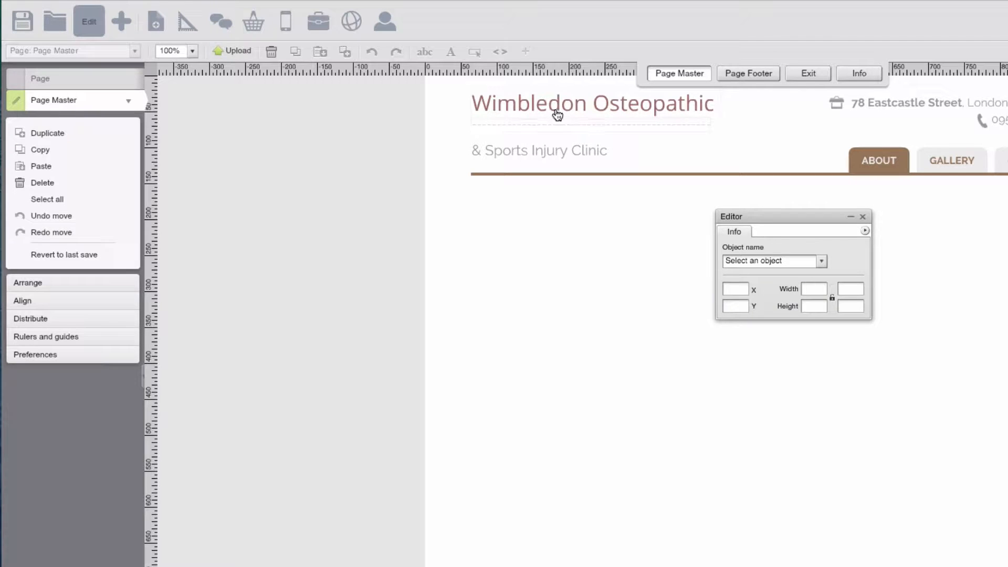
{"action": "left_click", "coordinate": [558, 114]}
{"action": "left_click", "coordinate": [572, 216]}
Move the "& Sports Injury Clinic" tagline up to Y 71.9, just below the dashed line
{"action": "left_click", "coordinate": [540, 155]}
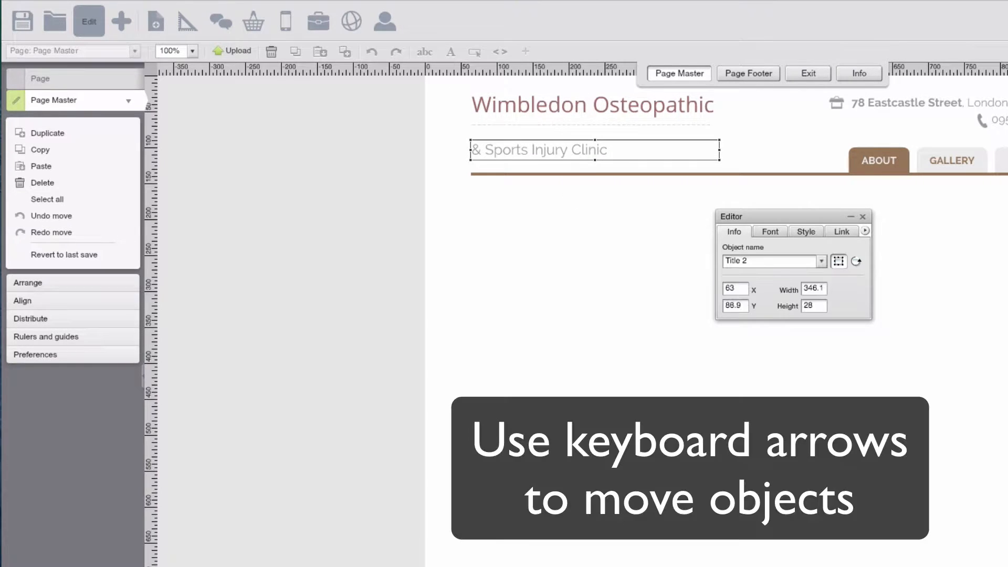
{"action": "key", "text": "Up"}
{"action": "key", "text": "Up"}
{"action": "key", "text": "Up"}
{"action": "key", "text": "Up"}
{"action": "key", "text": "Up"}
{"action": "key", "text": "Up"}
{"action": "key", "text": "Up"}
{"action": "key", "text": "Up"}
{"action": "key", "text": "Up"}
{"action": "key", "text": "Up"}
{"action": "key", "text": "Up"}
{"action": "key", "text": "Up"}
{"action": "key", "text": "Up"}
{"action": "key", "text": "Up"}
{"action": "key", "text": "Up"}
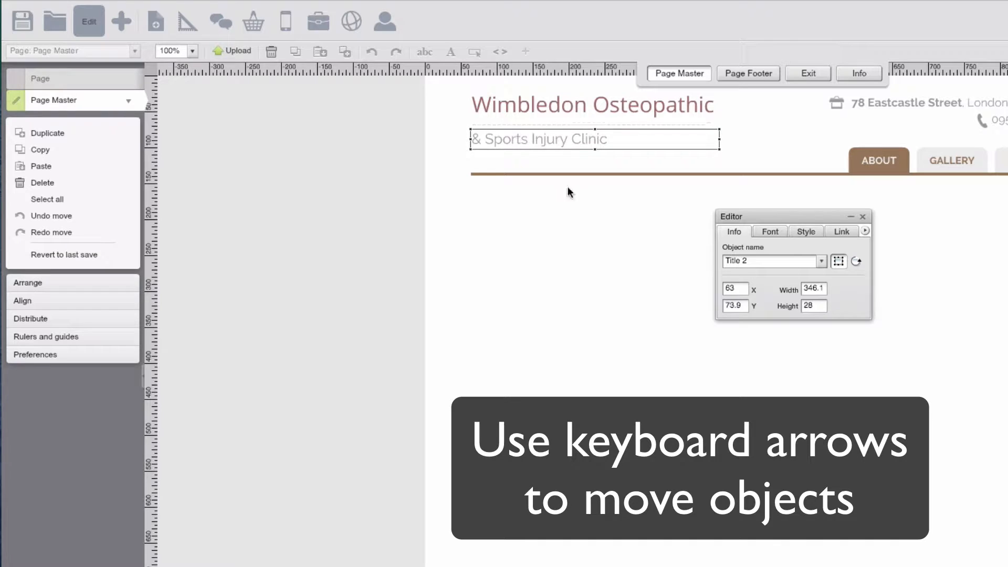
{"action": "left_click", "coordinate": [549, 194]}
{"action": "left_click", "coordinate": [522, 141]}
{"action": "left_click", "coordinate": [610, 269]}
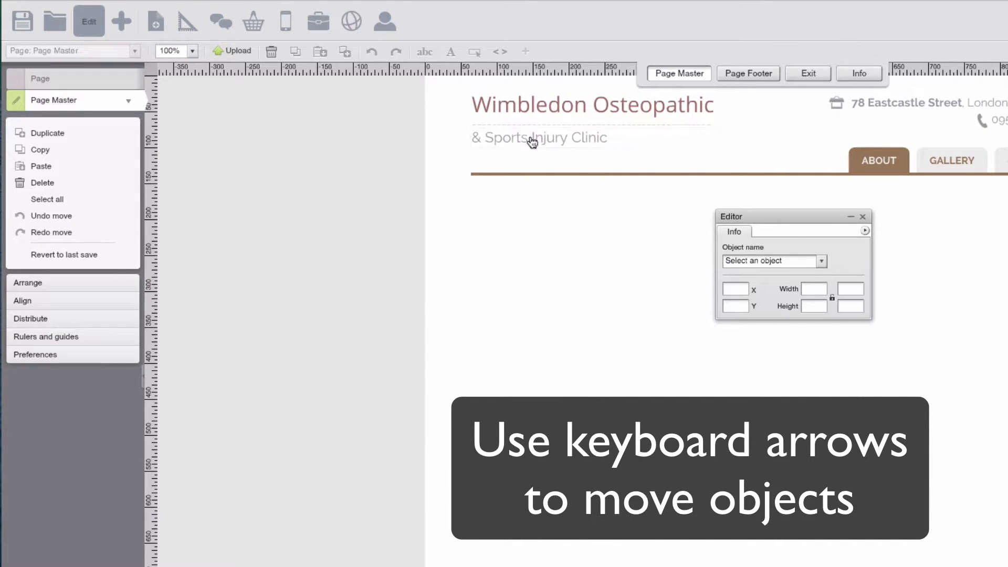
{"action": "left_click", "coordinate": [517, 142]}
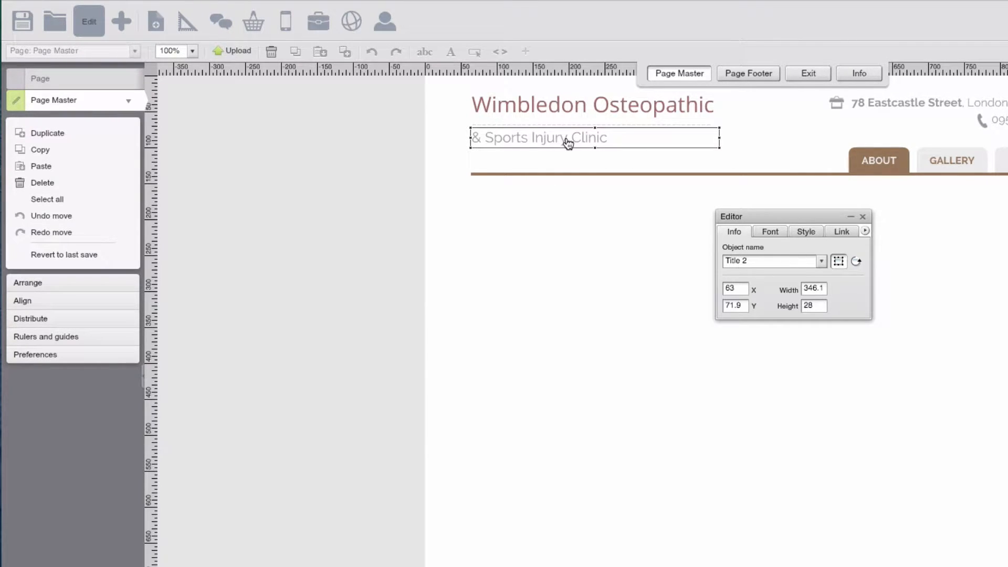
{"action": "left_click", "coordinate": [774, 237]}
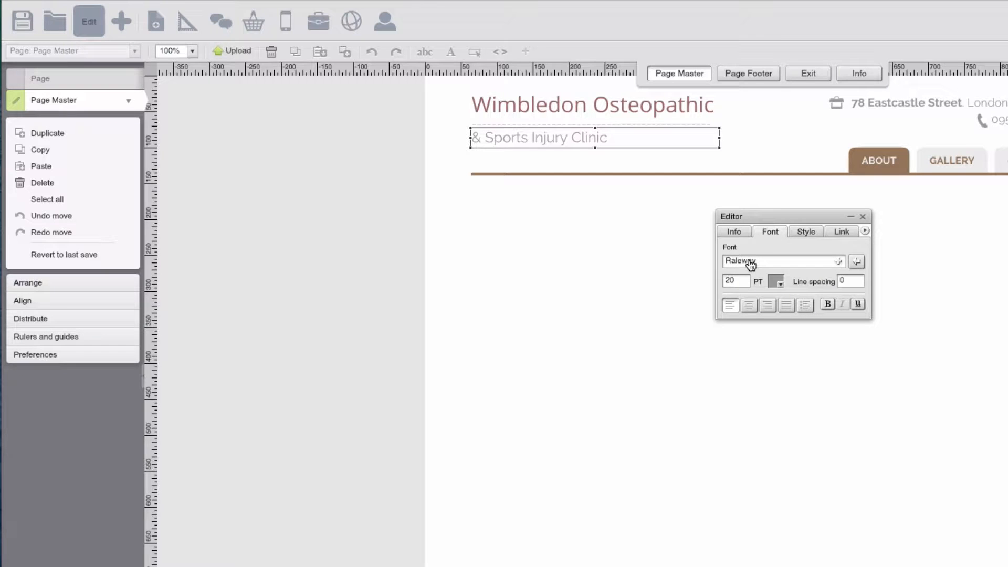
{"action": "left_click", "coordinate": [608, 306]}
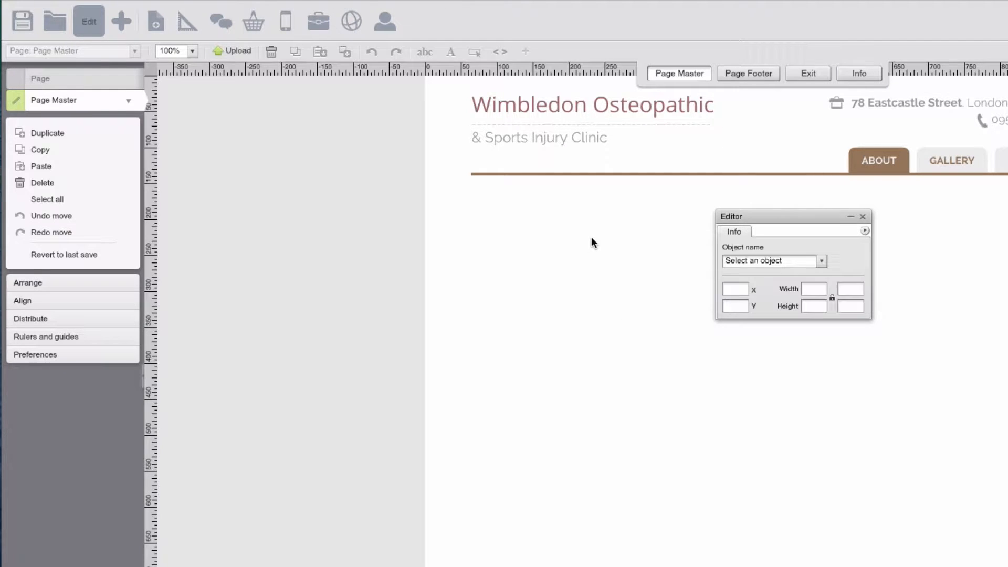
Change the font of the "& Sports Injury Clinic" tagline to Open Sans to match the title
{"action": "left_click", "coordinate": [552, 149]}
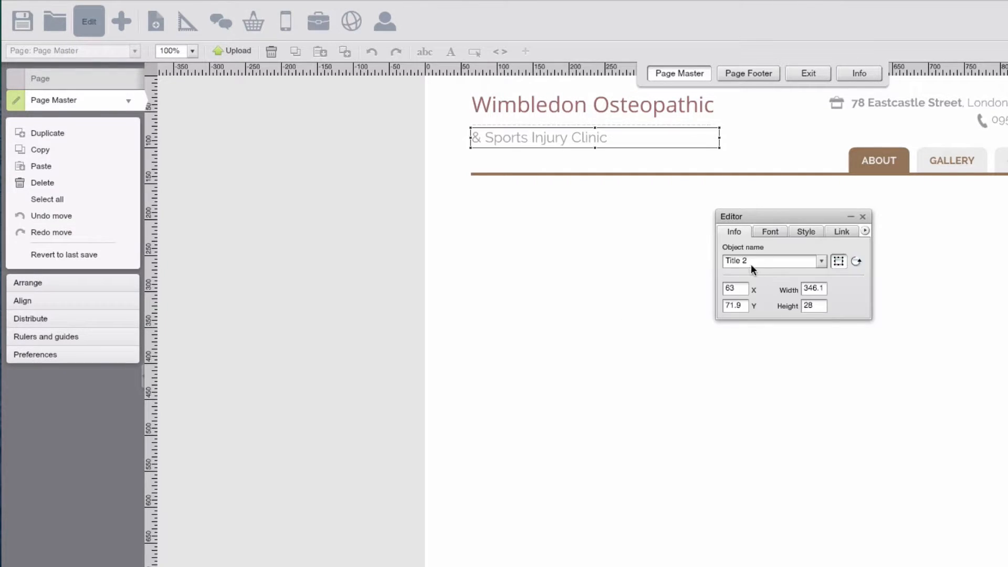
{"action": "left_click", "coordinate": [769, 234]}
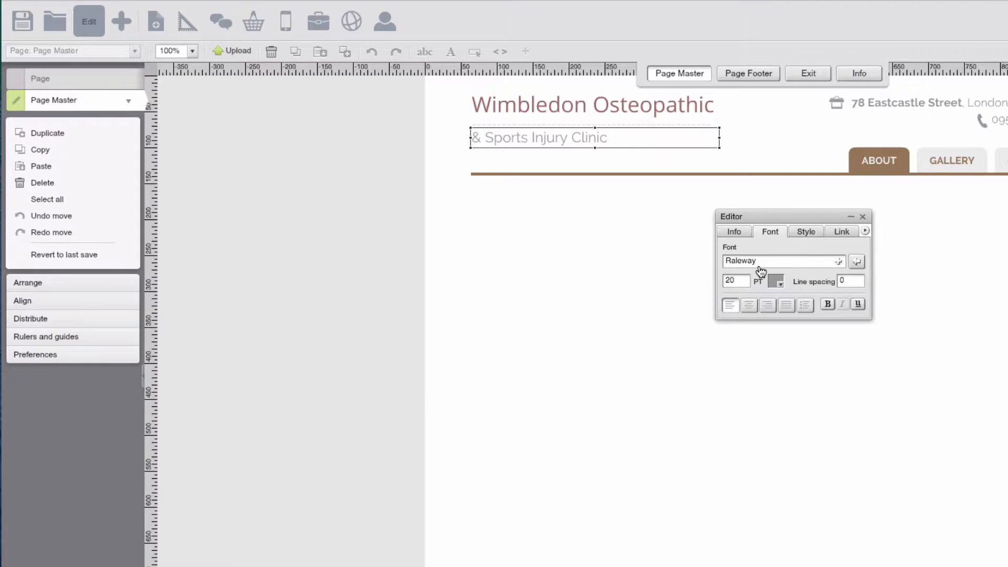
{"action": "left_click", "coordinate": [761, 271]}
{"action": "scroll", "coordinate": [516, 237], "scroll_direction": "down", "scroll_amount": 3}
{"action": "scroll", "coordinate": [518, 240], "scroll_direction": "up", "scroll_amount": 3}
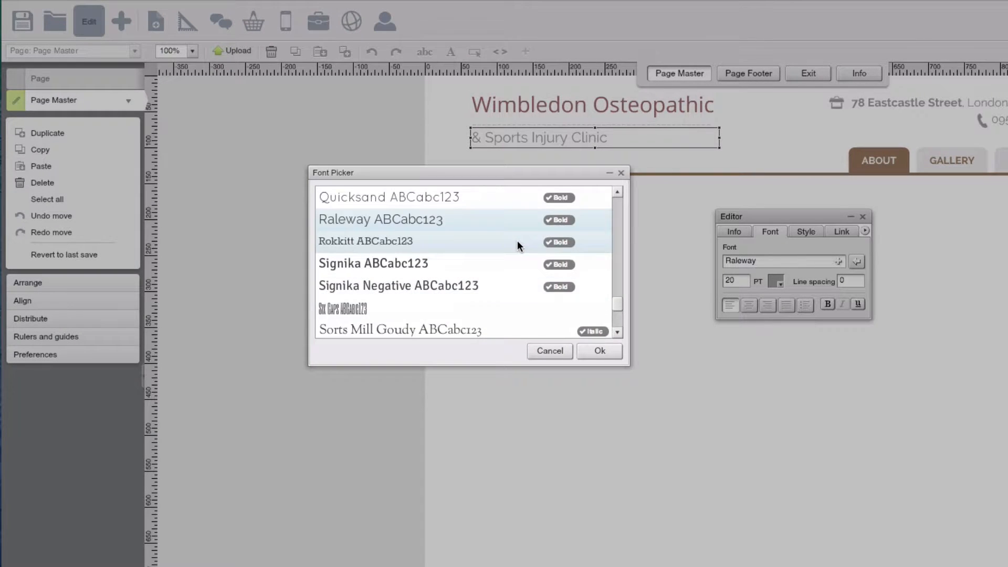
{"action": "scroll", "coordinate": [517, 240], "scroll_direction": "down", "scroll_amount": 4}
{"action": "scroll", "coordinate": [518, 241], "scroll_direction": "up", "scroll_amount": 4}
{"action": "scroll", "coordinate": [439, 265], "scroll_direction": "up", "scroll_amount": 5}
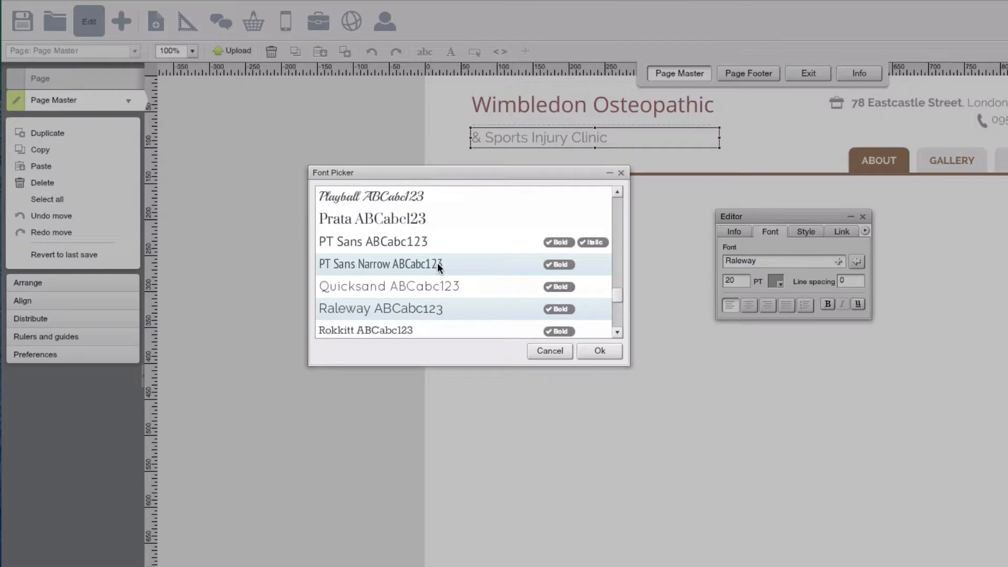
{"action": "scroll", "coordinate": [442, 239], "scroll_direction": "up", "scroll_amount": 1}
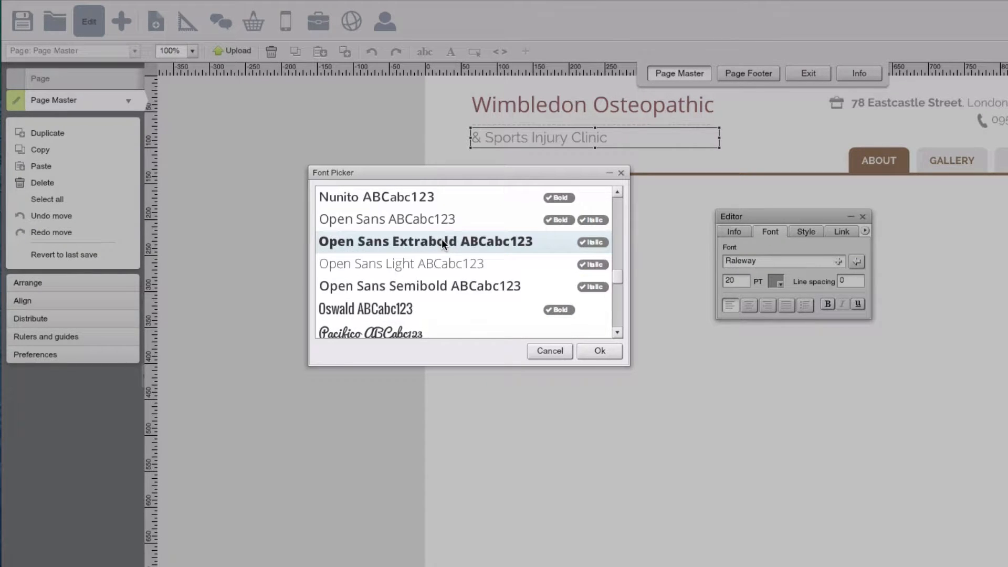
{"action": "left_click", "coordinate": [445, 219]}
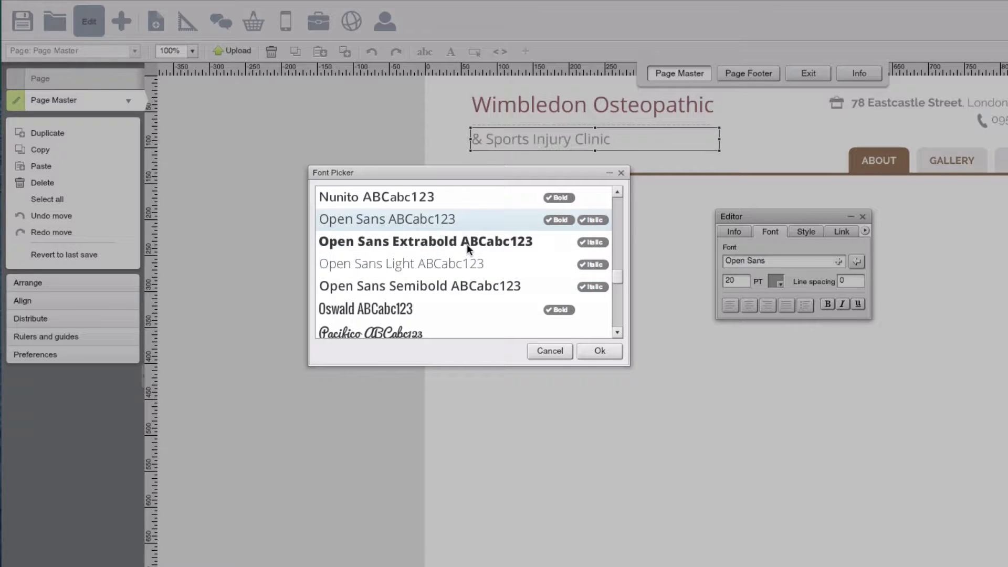
{"action": "left_click", "coordinate": [592, 349]}
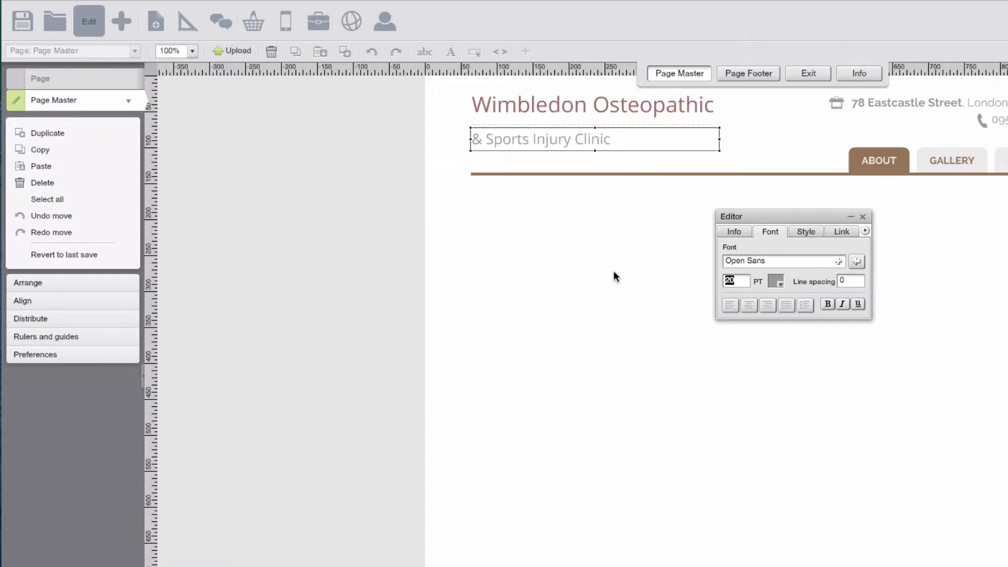
Try the tagline at 28 pt, and set its size back to 20 pt
{"action": "type", "text": "28"}
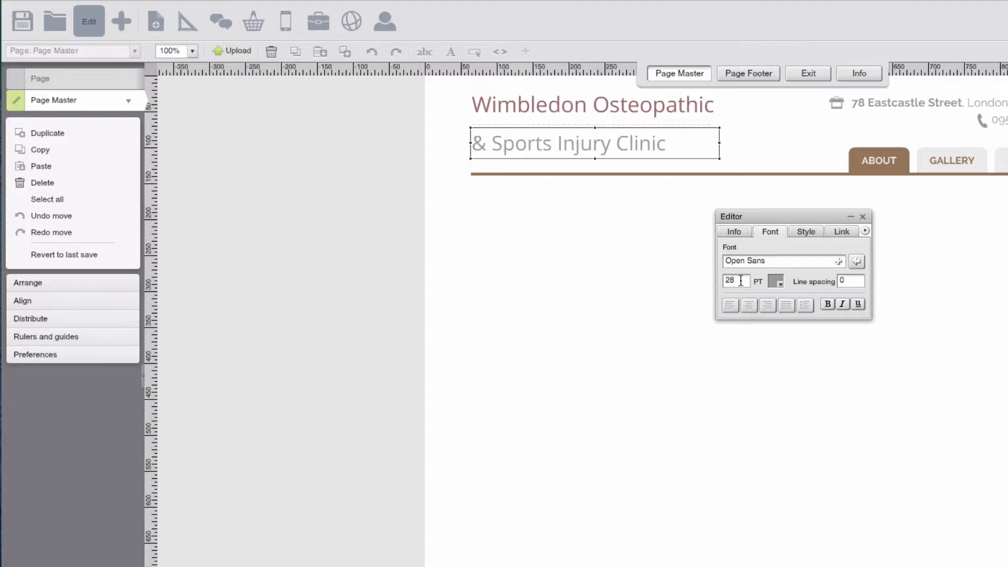
{"action": "left_click_drag", "start_coordinate": [740, 280], "coordinate": [684, 281]}
{"action": "type", "text": "20"}
{"action": "left_click", "coordinate": [544, 297]}
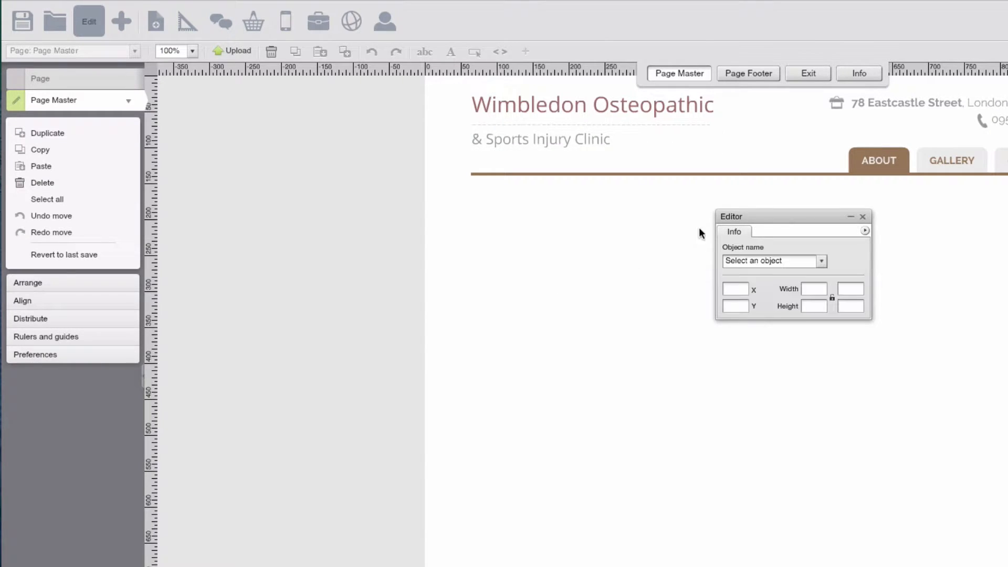
Try centring the "& Sports Injury Clinic" tagline, and set its alignment back to left
{"action": "left_click_drag", "start_coordinate": [730, 220], "coordinate": [739, 277]}
{"action": "left_click", "coordinate": [513, 146]}
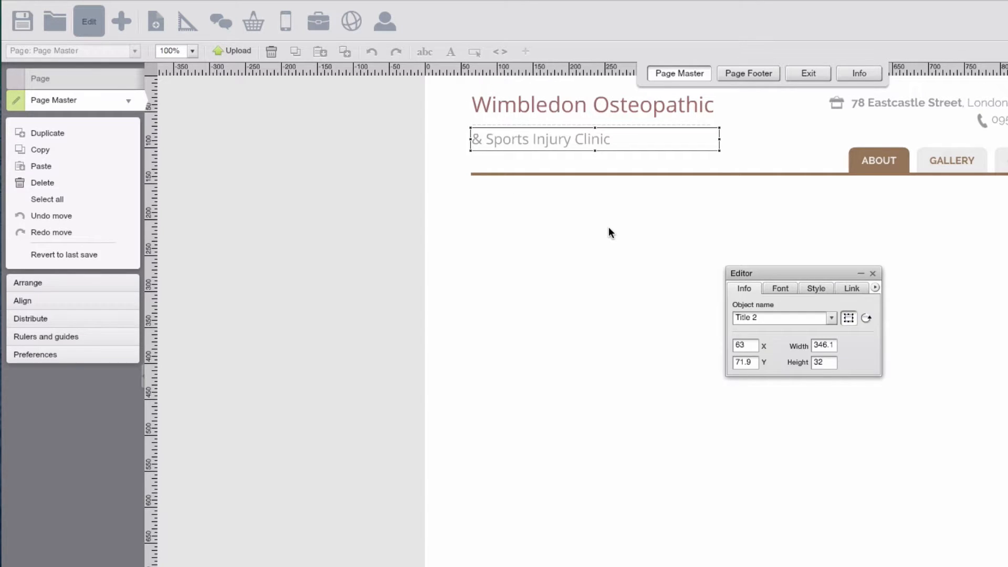
{"action": "left_click", "coordinate": [633, 238]}
{"action": "left_click", "coordinate": [573, 146]}
{"action": "left_click", "coordinate": [779, 291]}
{"action": "left_click", "coordinate": [766, 364]}
{"action": "left_click", "coordinate": [597, 271]}
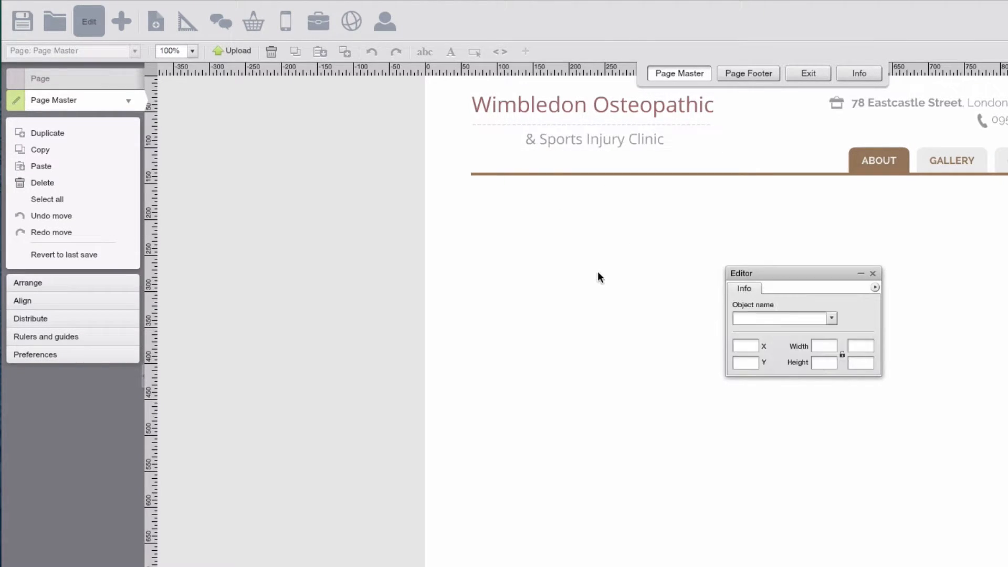
{"action": "left_click", "coordinate": [569, 147]}
{"action": "left_click", "coordinate": [779, 289]}
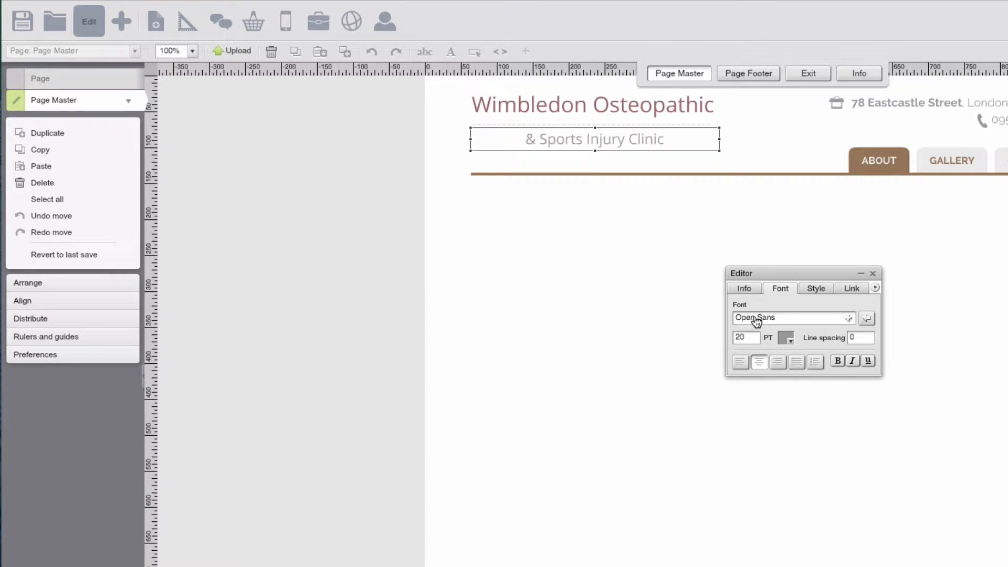
{"action": "left_click", "coordinate": [745, 363]}
{"action": "left_click", "coordinate": [612, 246]}
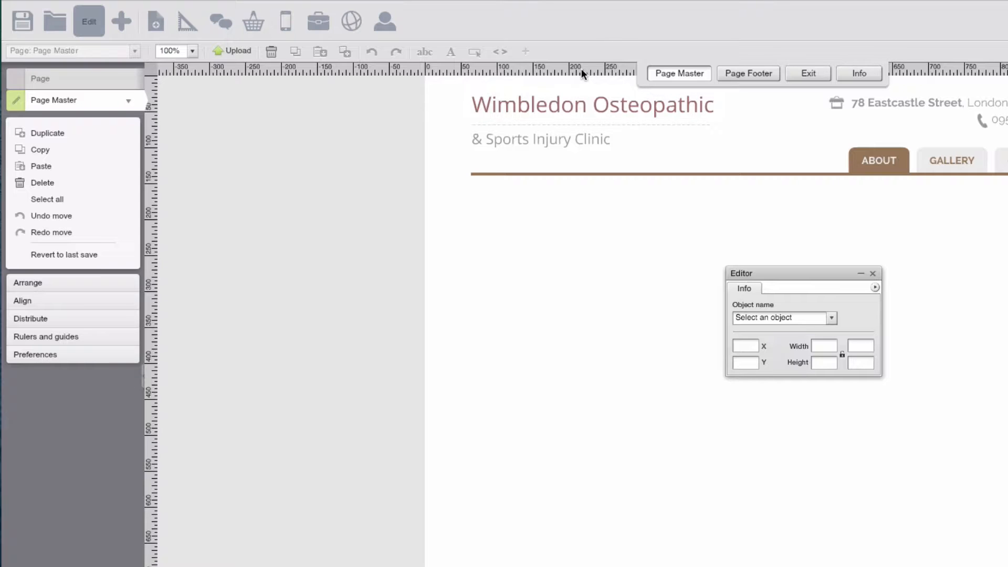
Place two horizontal guides, one at the top of the title and one below the header's brown line, and clear all guides
{"action": "left_click_drag", "start_coordinate": [576, 69], "coordinate": [570, 96]}
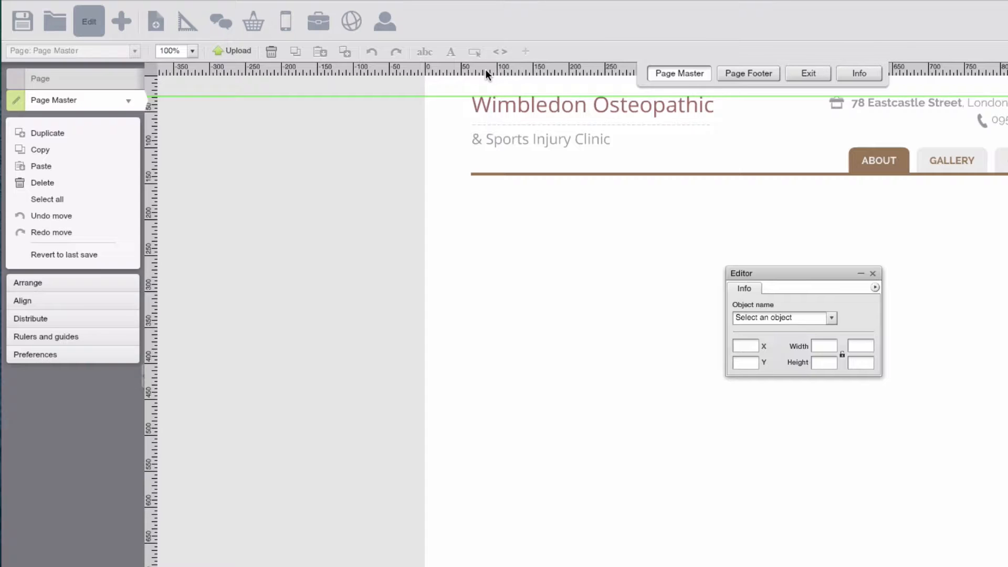
{"action": "left_click_drag", "start_coordinate": [486, 72], "coordinate": [491, 210]}
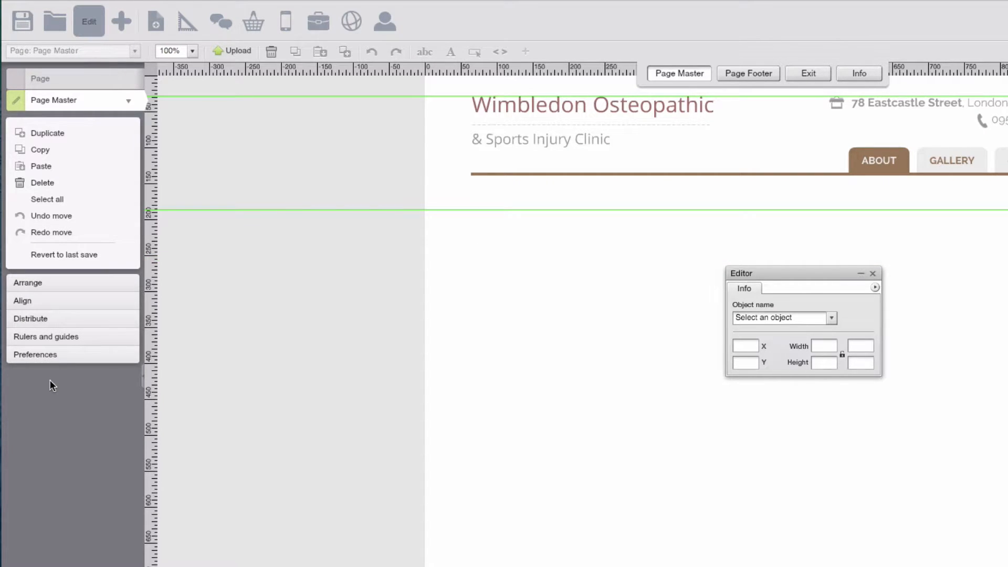
{"action": "left_click", "coordinate": [67, 335]}
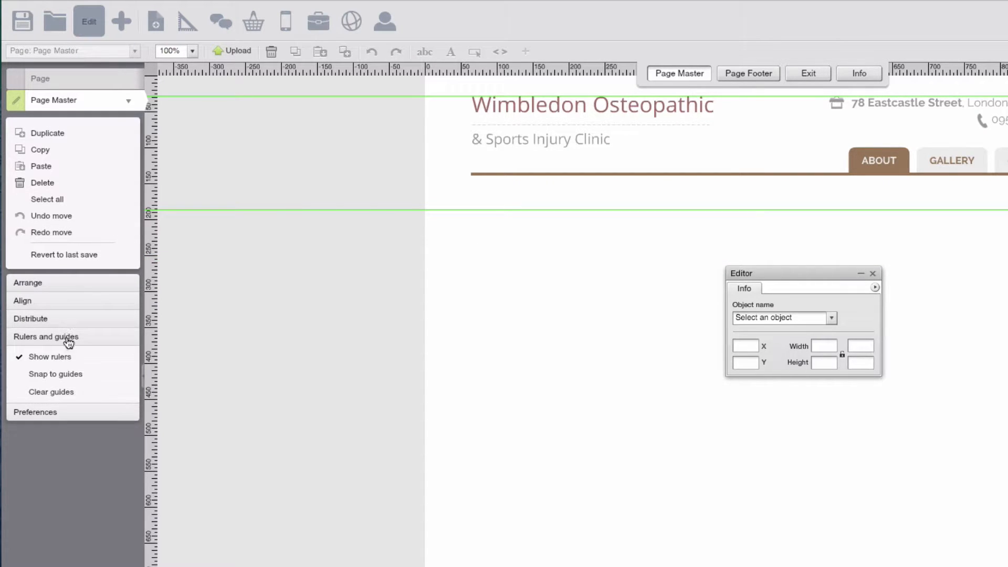
{"action": "left_click", "coordinate": [52, 392]}
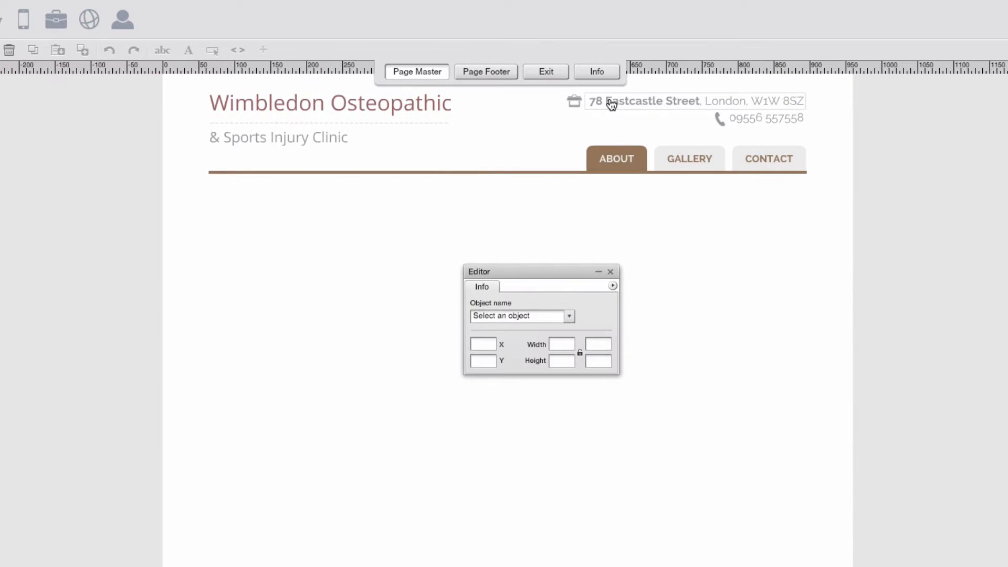
Open the Icons folder of the widget library to find a replacement for the header's location icon, and enlarge the File Manager
{"action": "left_click", "coordinate": [576, 103]}
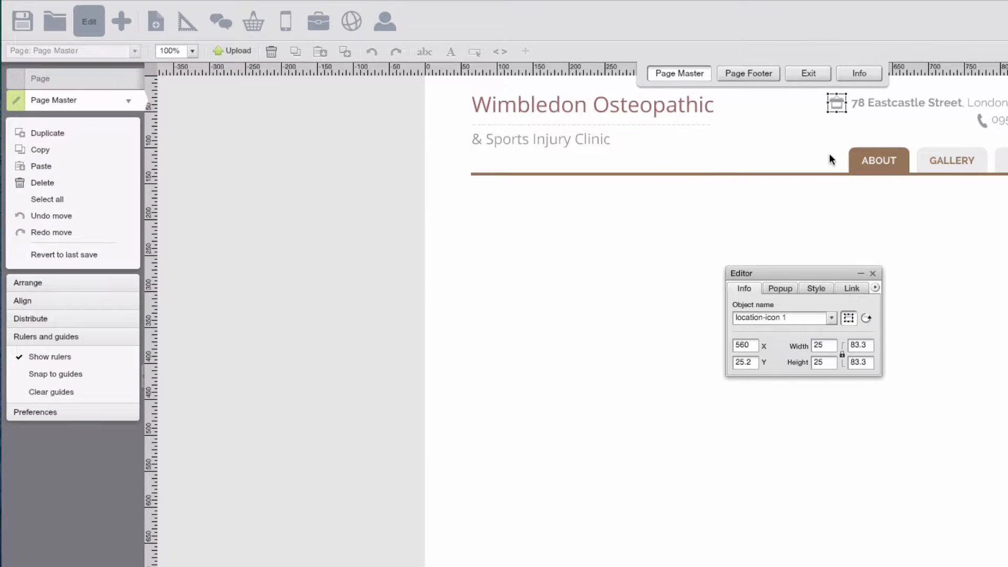
{"action": "left_click", "coordinate": [121, 21]}
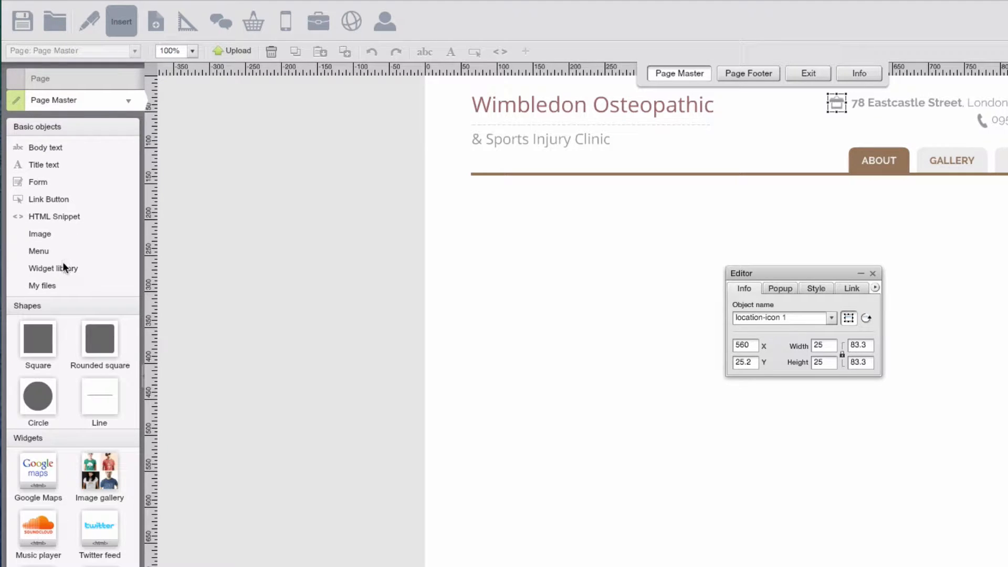
{"action": "left_click", "coordinate": [53, 268]}
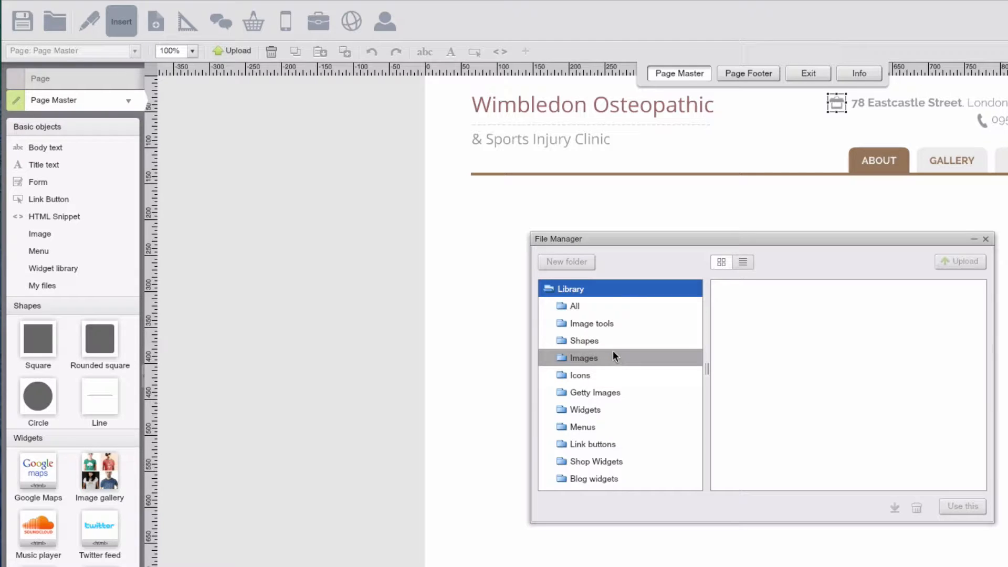
{"action": "left_click", "coordinate": [607, 374]}
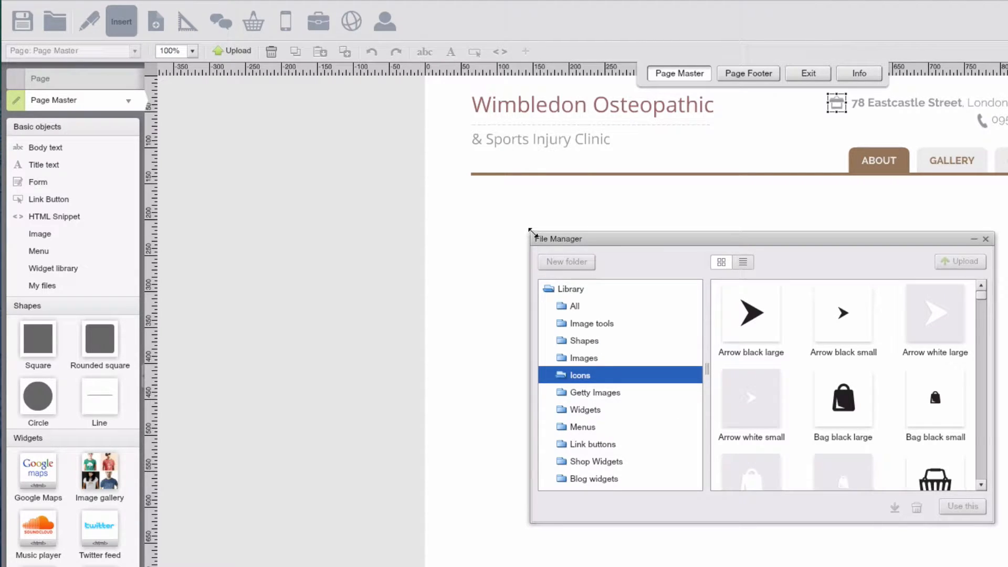
{"action": "left_click_drag", "start_coordinate": [530, 231], "coordinate": [225, 68]}
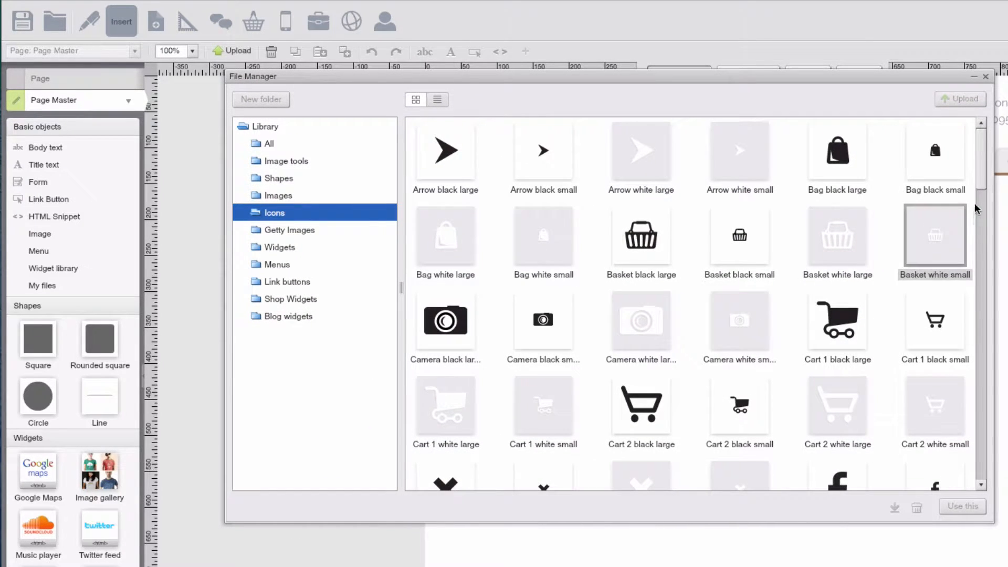
Insert the "Pin black small" icon from the Icons folder, and minimise the File Manager and move it off the page
{"action": "mouse_move", "coordinate": [978, 177]}
{"action": "left_mouse_down"}
{"action": "mouse_move", "coordinate": [971, 479]}
{"action": "mouse_move", "coordinate": [975, 161]}
{"action": "mouse_move", "coordinate": [962, 371]}
{"action": "left_mouse_up"}
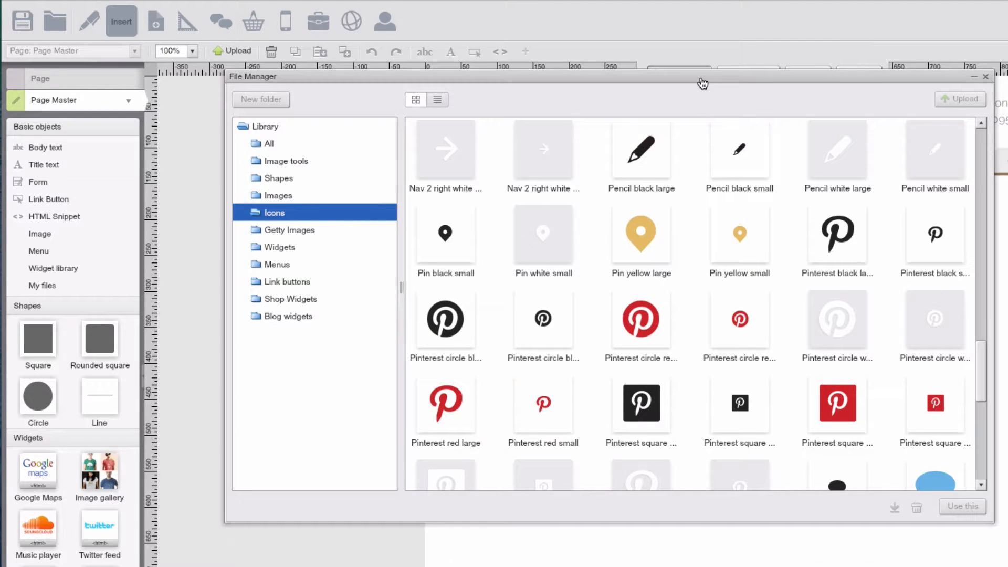
{"action": "left_click_drag", "start_coordinate": [702, 80], "coordinate": [725, 151]}
{"action": "left_click", "coordinate": [463, 301]}
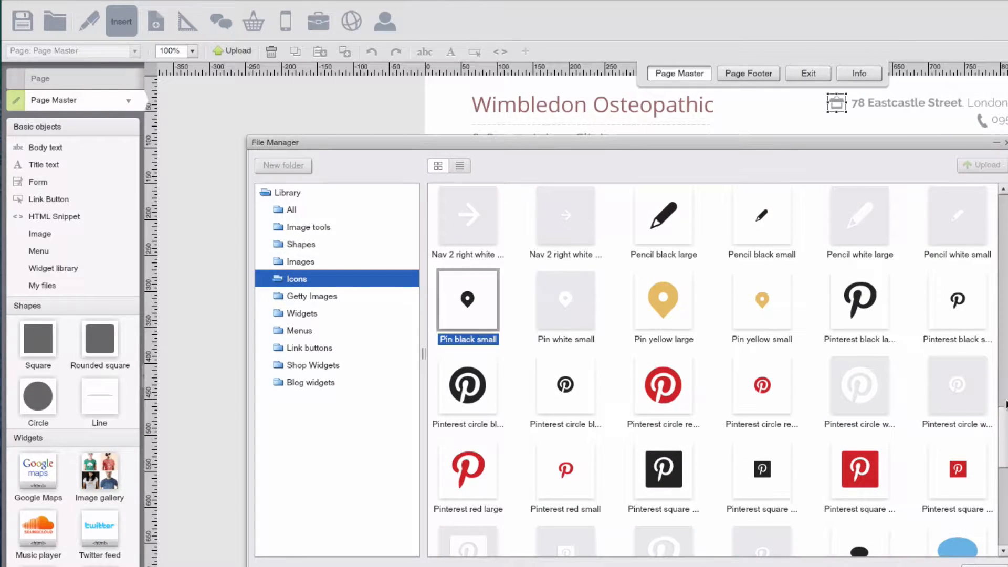
{"action": "scroll", "coordinate": [1005, 403], "scroll_direction": "up", "scroll_amount": 2}
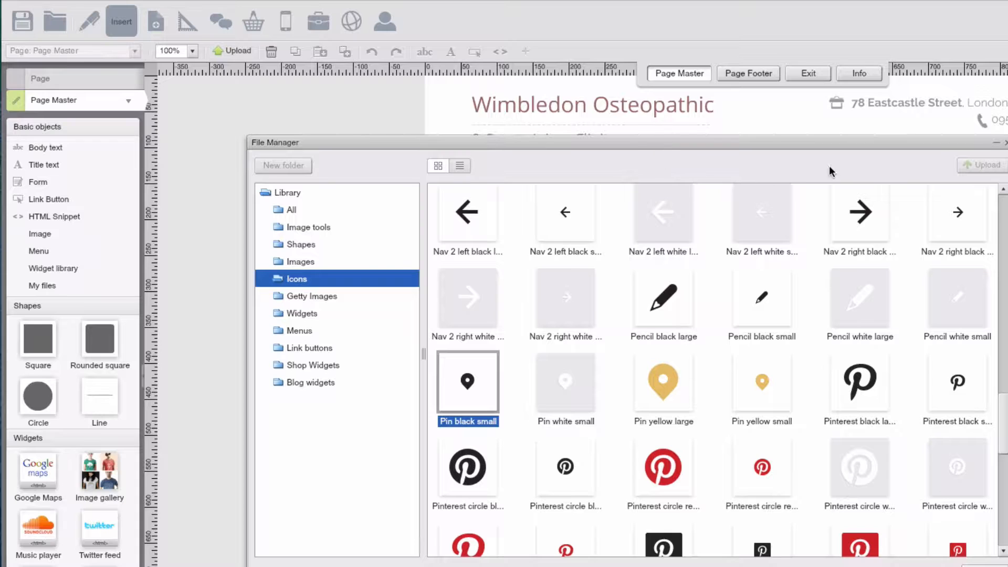
{"action": "left_click", "coordinate": [997, 146]}
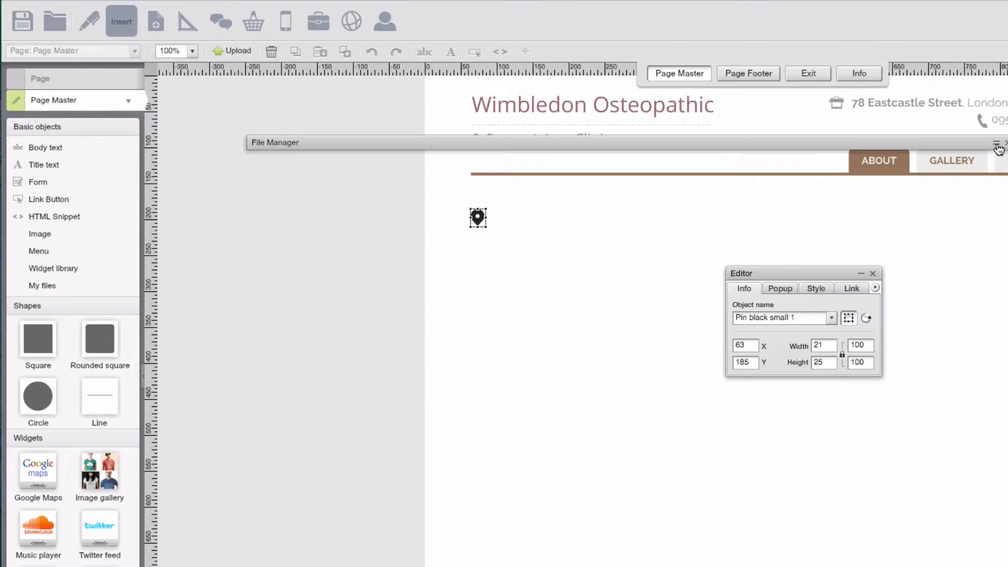
{"action": "left_click_drag", "start_coordinate": [912, 153], "coordinate": [966, 566]}
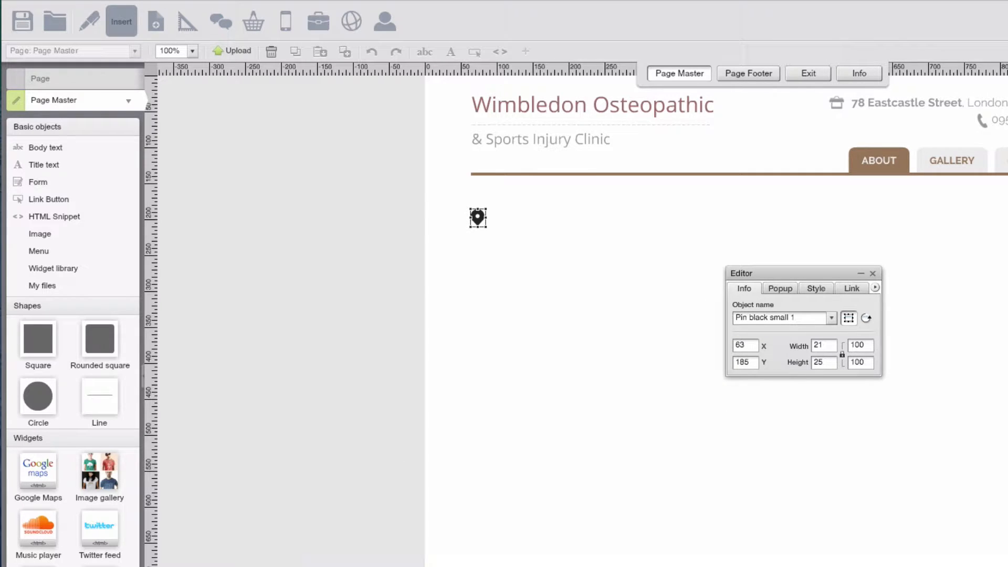
{"action": "left_click", "coordinate": [549, 252]}
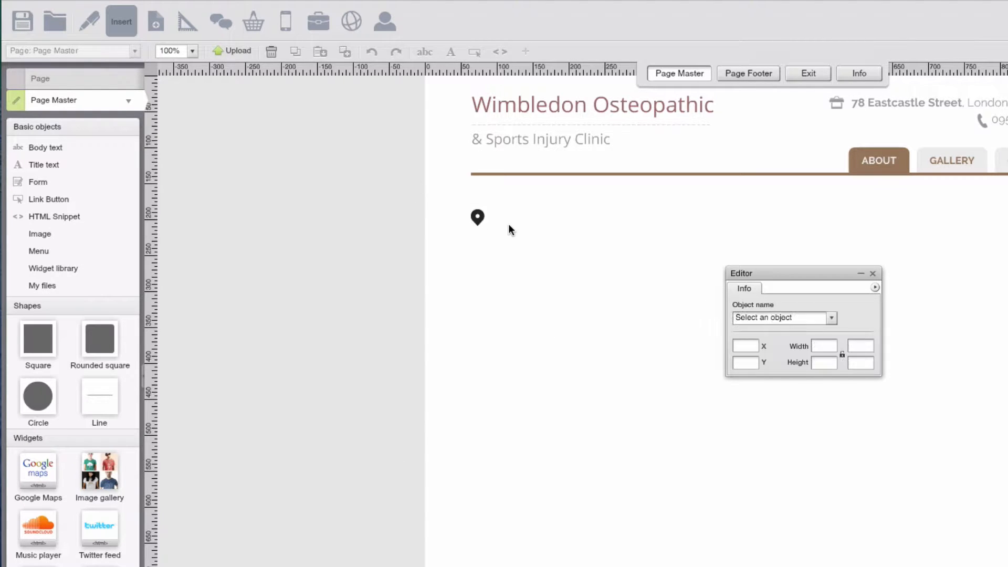
Move the black pin icon into the header just left of the existing location icon, at X 539, Y 29
{"action": "left_click", "coordinate": [479, 218]}
{"action": "left_click_drag", "start_coordinate": [477, 223], "coordinate": [838, 113]}
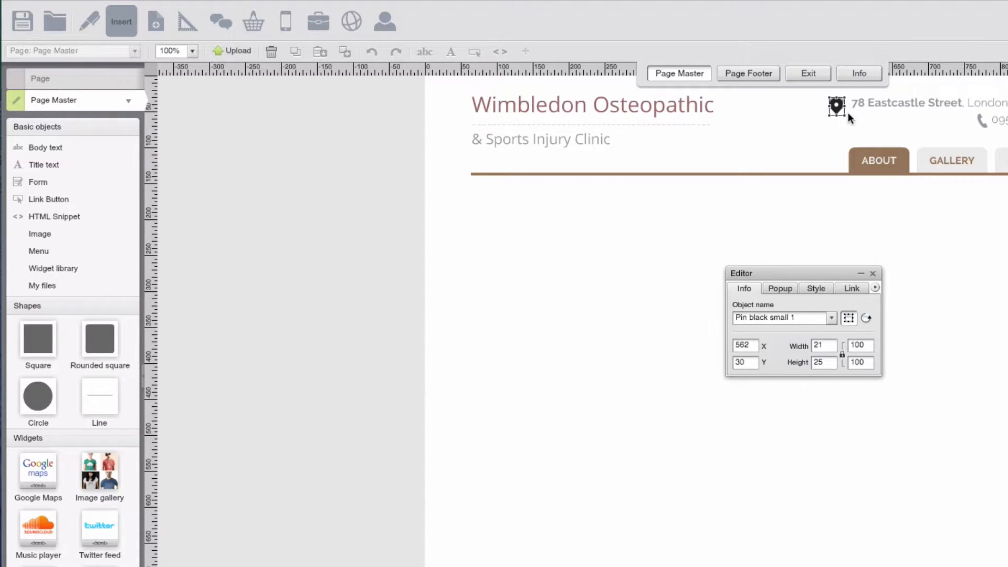
{"action": "left_click", "coordinate": [848, 131]}
{"action": "left_click", "coordinate": [838, 111]}
{"action": "left_click_drag", "start_coordinate": [839, 111], "coordinate": [821, 112]}
{"action": "left_click", "coordinate": [838, 132]}
{"action": "left_click", "coordinate": [822, 116]}
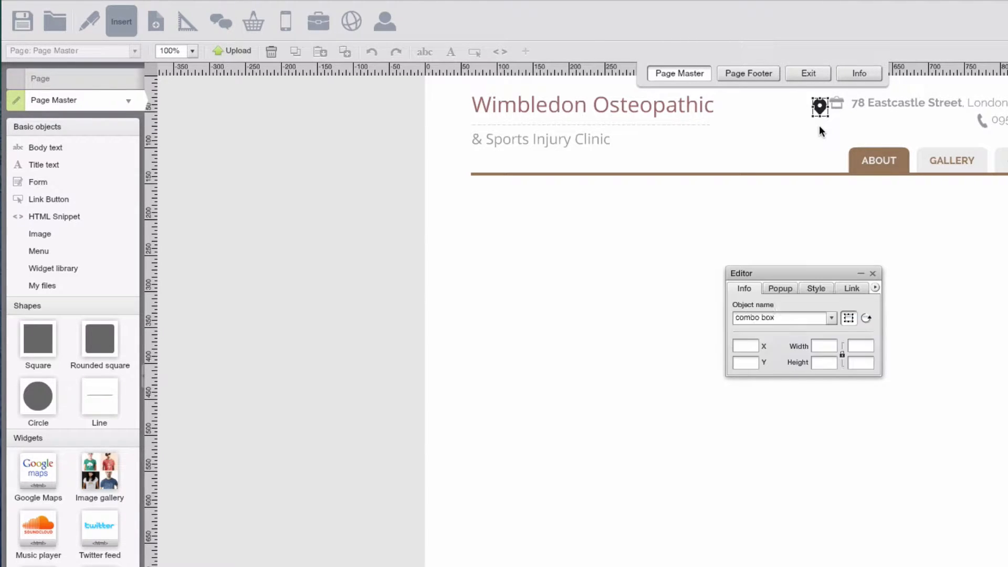
{"action": "key", "text": "Up"}
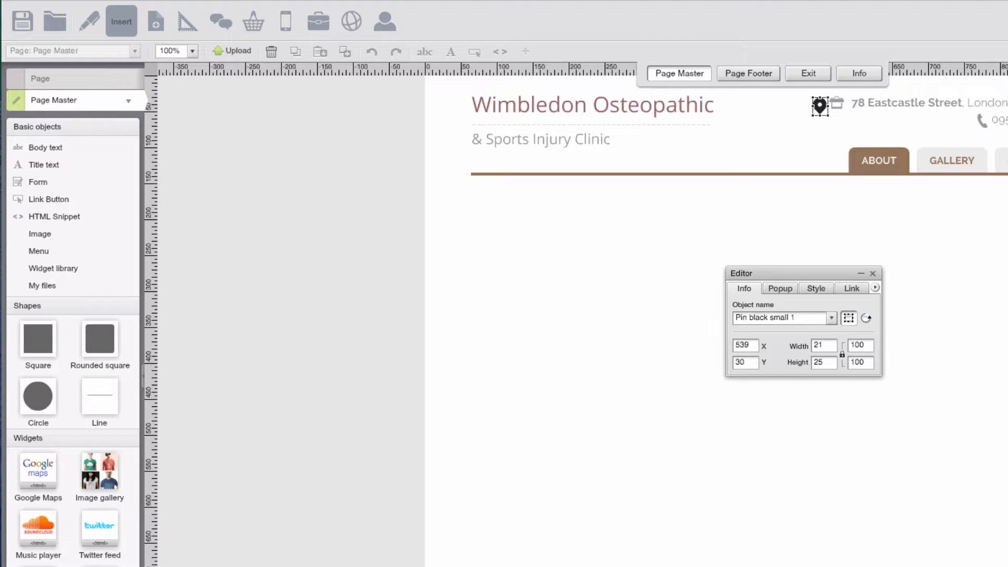
{"action": "left_click", "coordinate": [821, 127]}
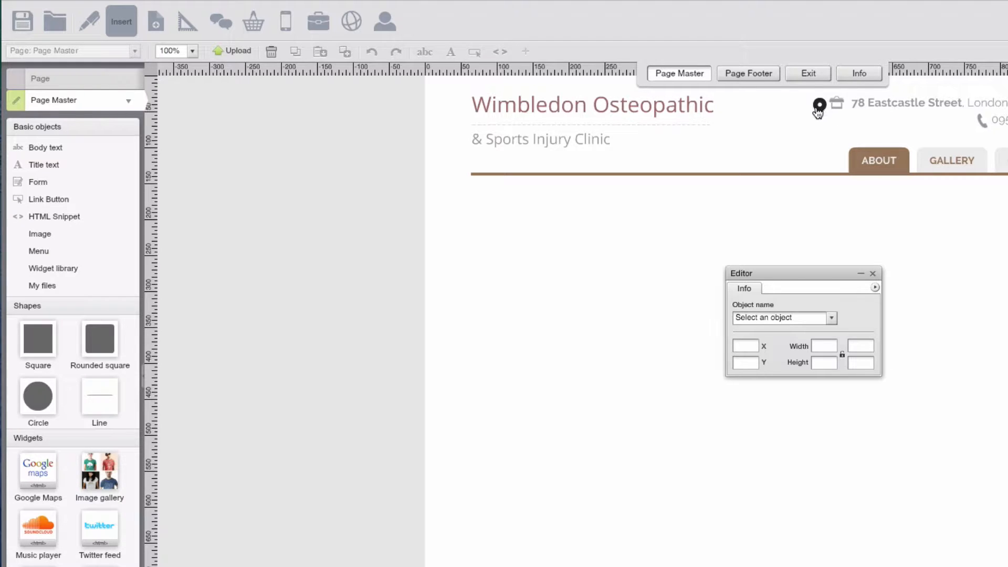
{"action": "left_click", "coordinate": [820, 113]}
{"action": "left_click", "coordinate": [817, 130]}
Place a horizontal guide along the top of the address icons, and scale the pin icon to 90%
{"action": "left_click_drag", "start_coordinate": [490, 68], "coordinate": [490, 97]}
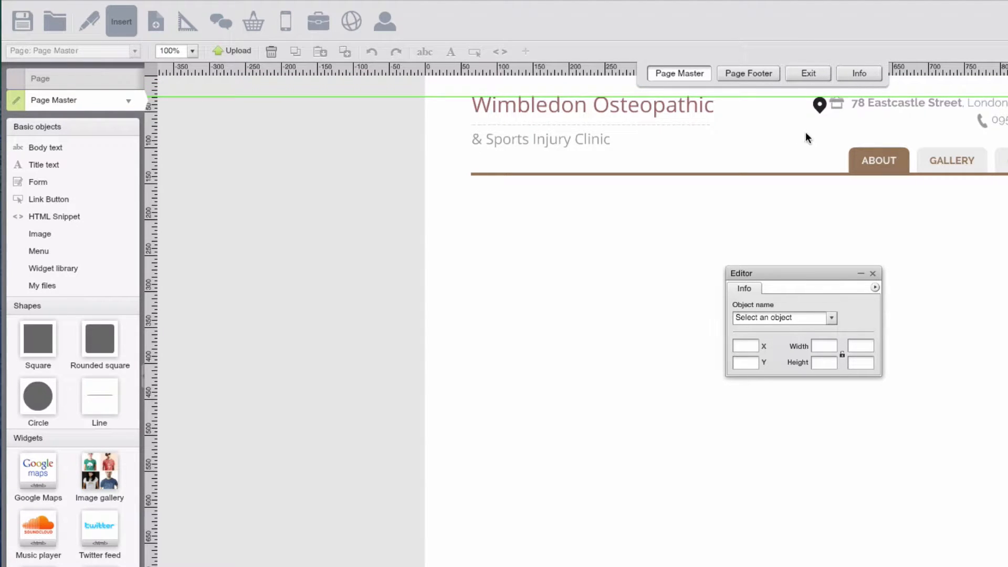
{"action": "left_click", "coordinate": [838, 113]}
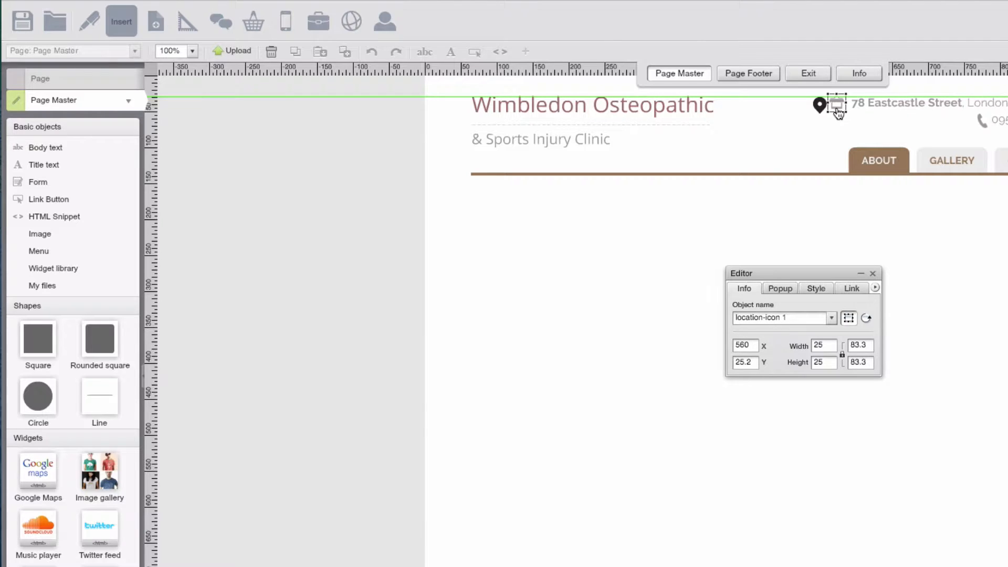
{"action": "left_click", "coordinate": [819, 106]}
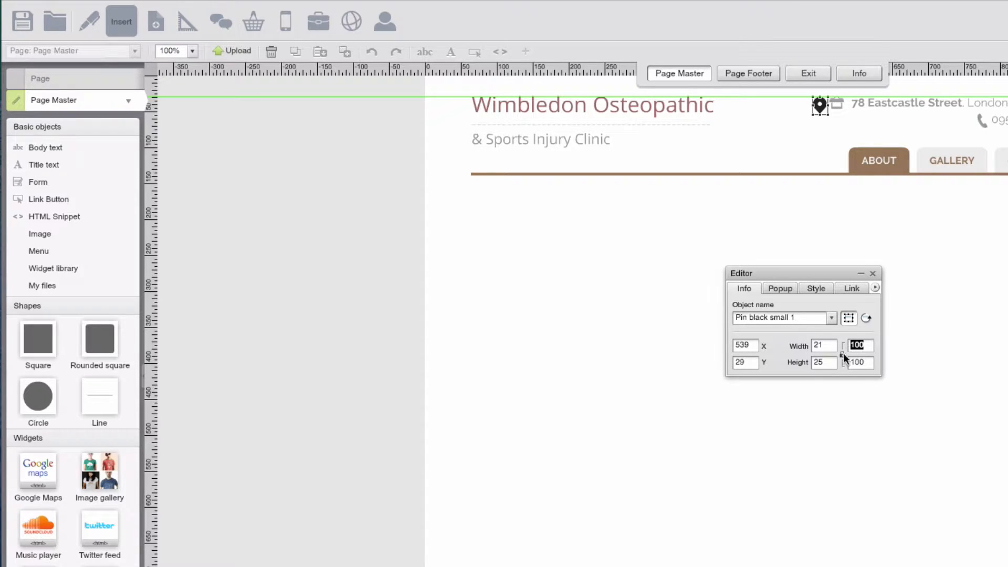
{"action": "double_click", "coordinate": [857, 345]}
{"action": "type", "text": "90"}
{"action": "key", "text": "Return"}
{"action": "left_click", "coordinate": [809, 130]}
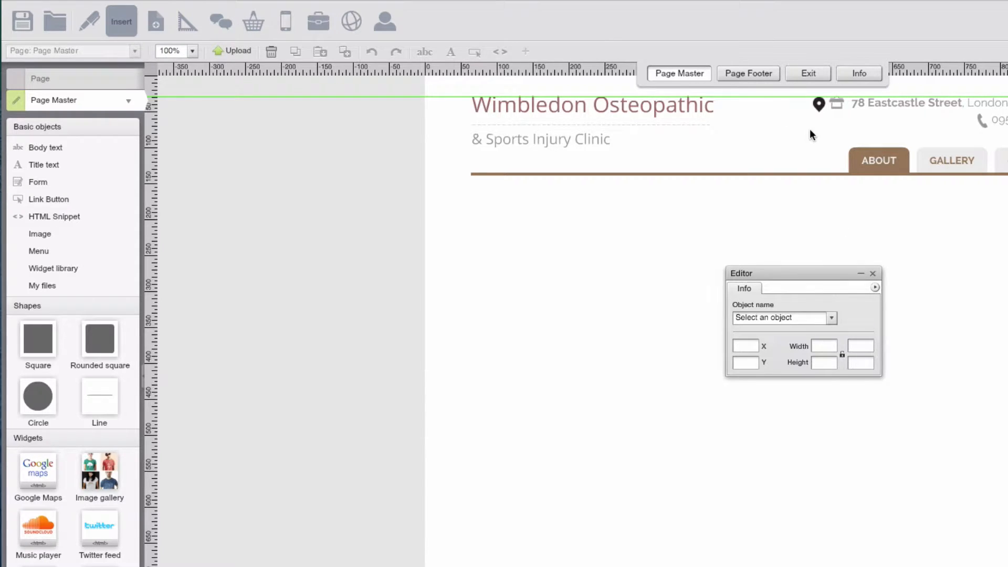
Try the pin icon at 85%, and set its scale to 80% to match the neighbouring location icon
{"action": "left_click", "coordinate": [818, 106]}
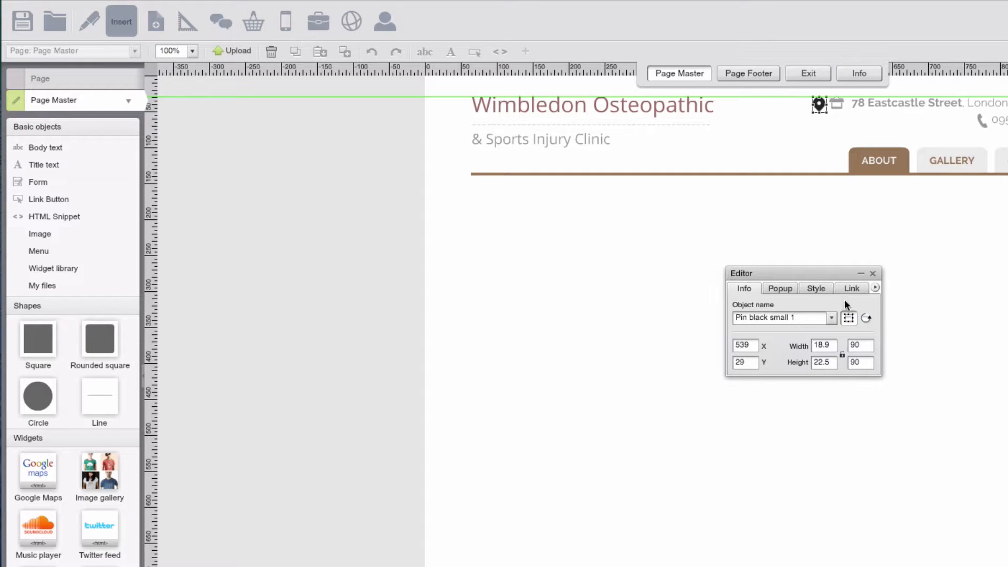
{"action": "double_click", "coordinate": [862, 346]}
{"action": "type", "text": "85"}
{"action": "key", "text": "Return"}
{"action": "double_click", "coordinate": [856, 345]}
{"action": "type", "text": "80"}
{"action": "key", "text": "Return"}
{"action": "left_click", "coordinate": [820, 210]}
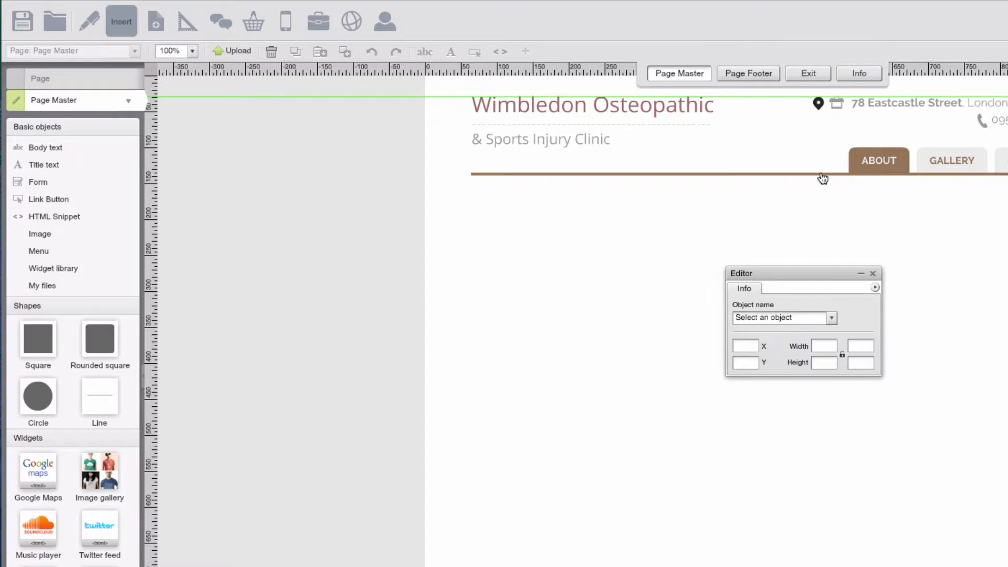
{"action": "left_click", "coordinate": [821, 110]}
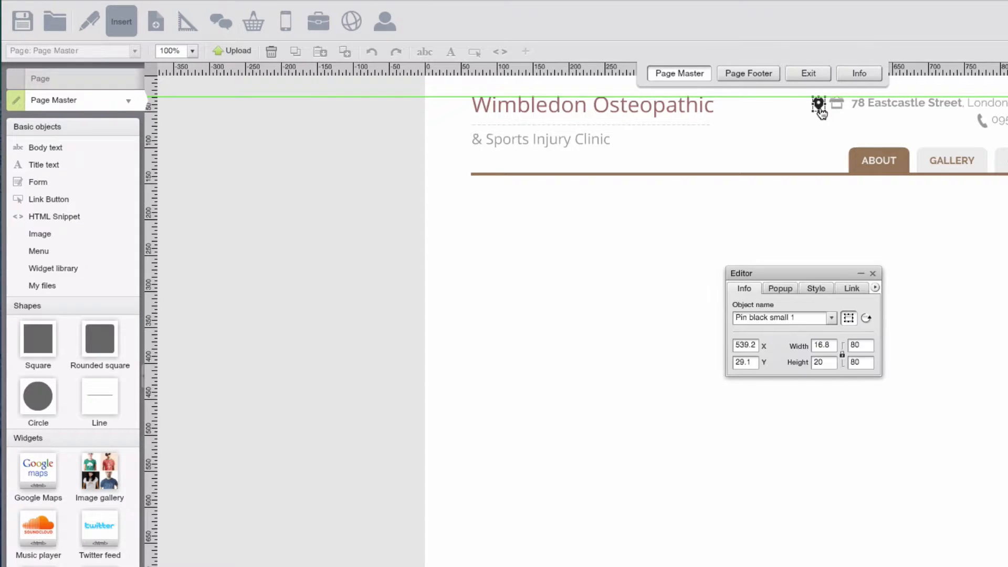
{"action": "left_click", "coordinate": [836, 122]}
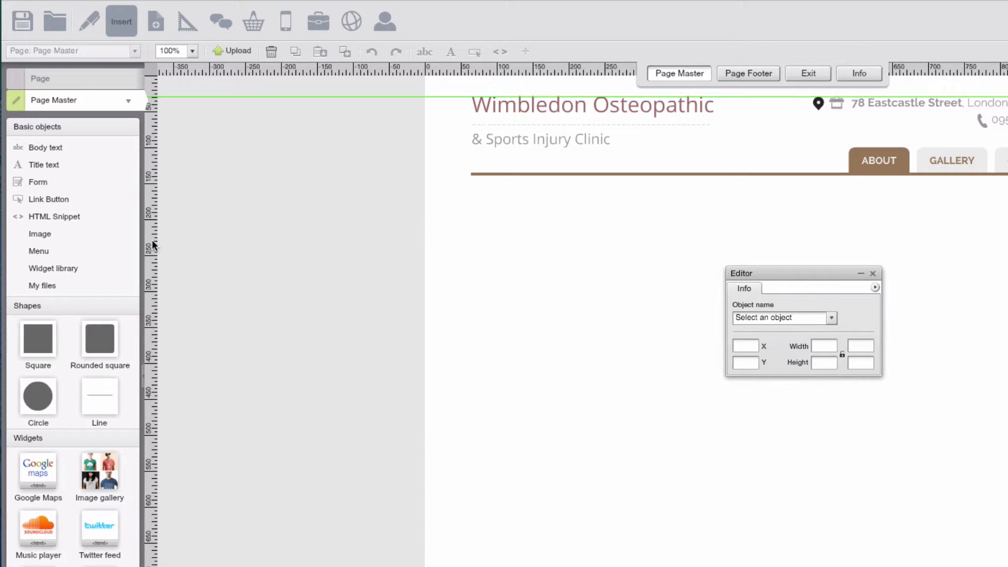
Mark the old location icon's left edge with a vertical guide, and delete that icon
{"action": "left_click_drag", "start_coordinate": [152, 244], "coordinate": [828, 266]}
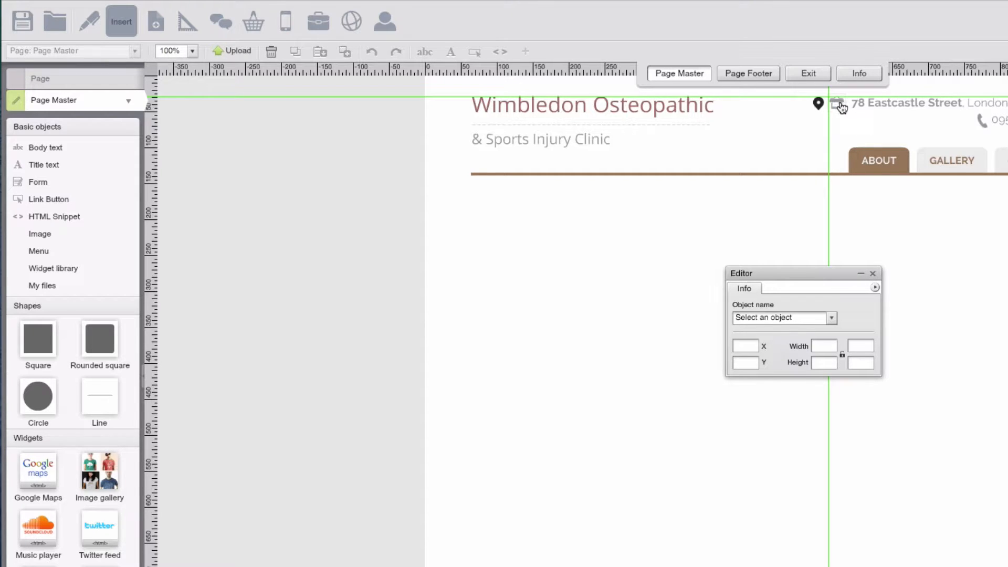
{"action": "left_click", "coordinate": [838, 109]}
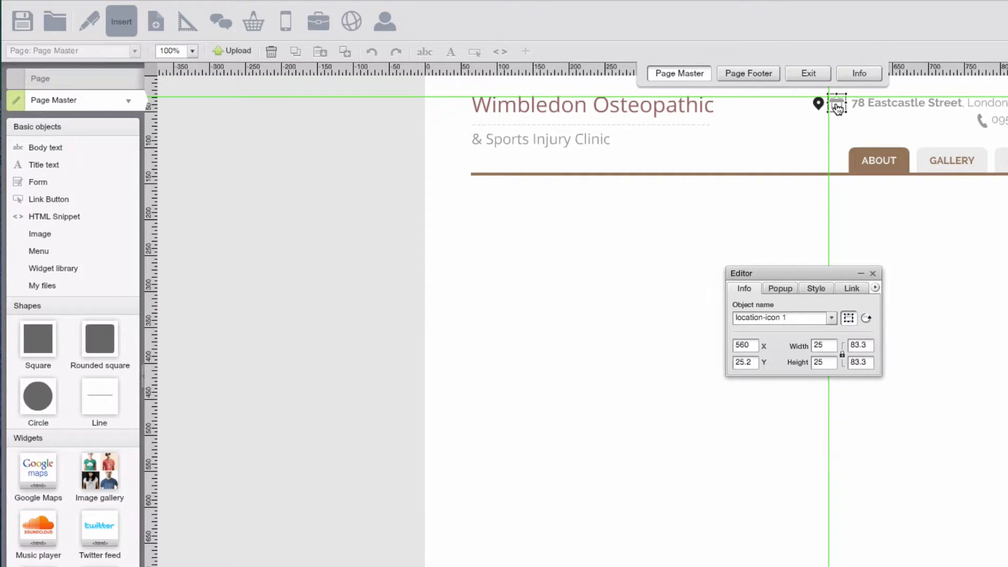
{"action": "key", "text": "Delete"}
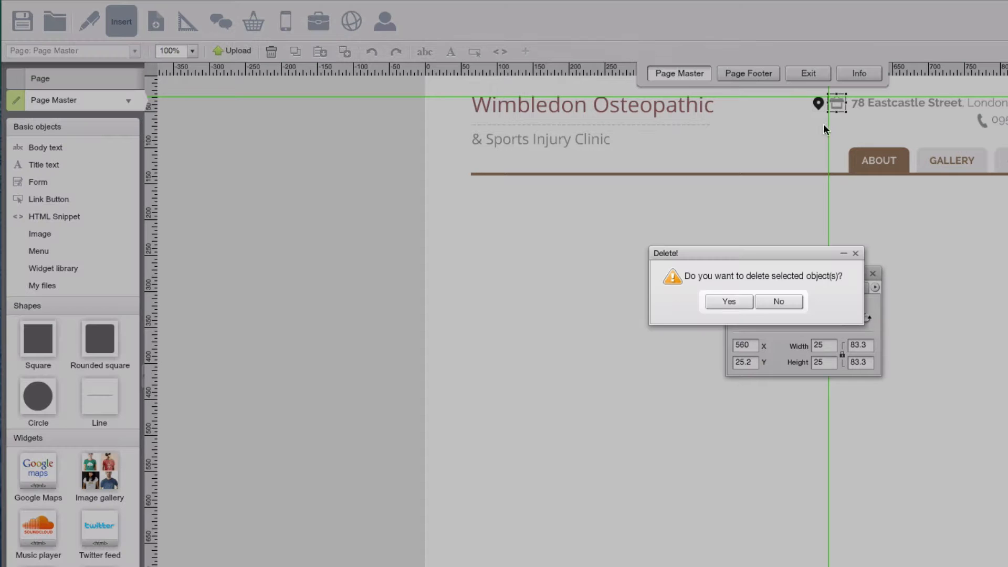
{"action": "left_click", "coordinate": [730, 301]}
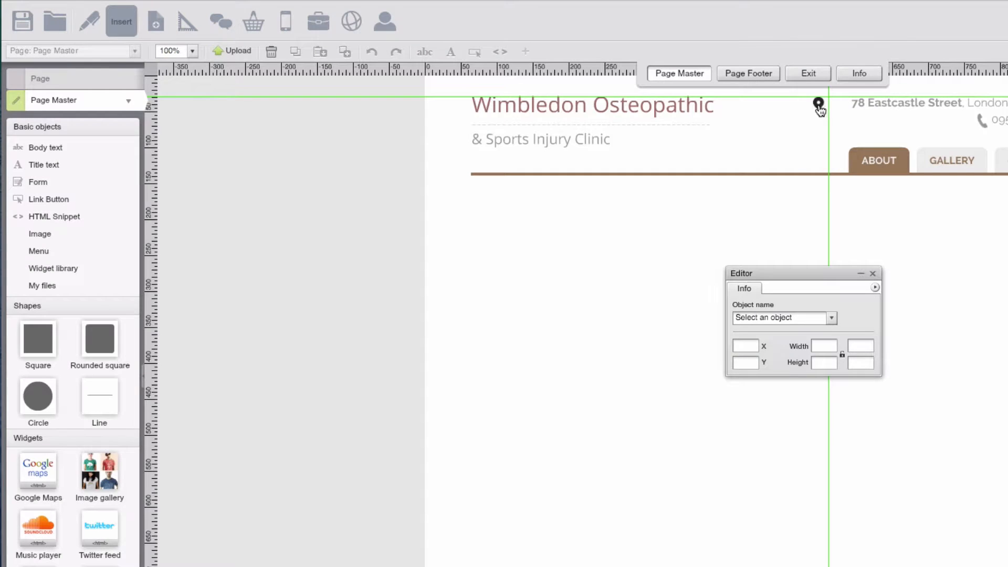
Set the new pin icon's transparency to 45% so it matches the grey of the header's phone icon
{"action": "left_click", "coordinate": [819, 108]}
{"action": "left_click", "coordinate": [814, 292]}
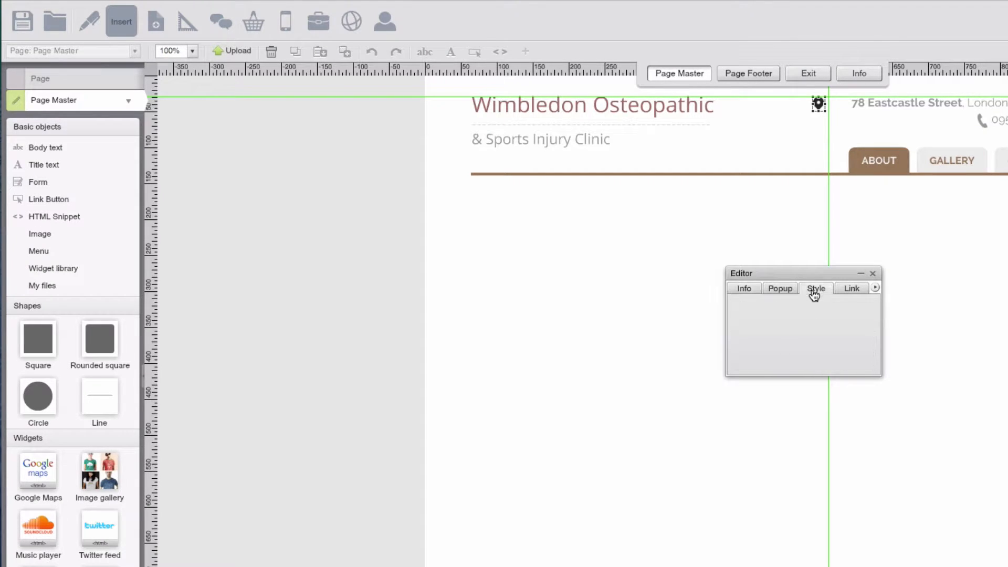
{"action": "left_click_drag", "start_coordinate": [814, 334], "coordinate": [774, 337]}
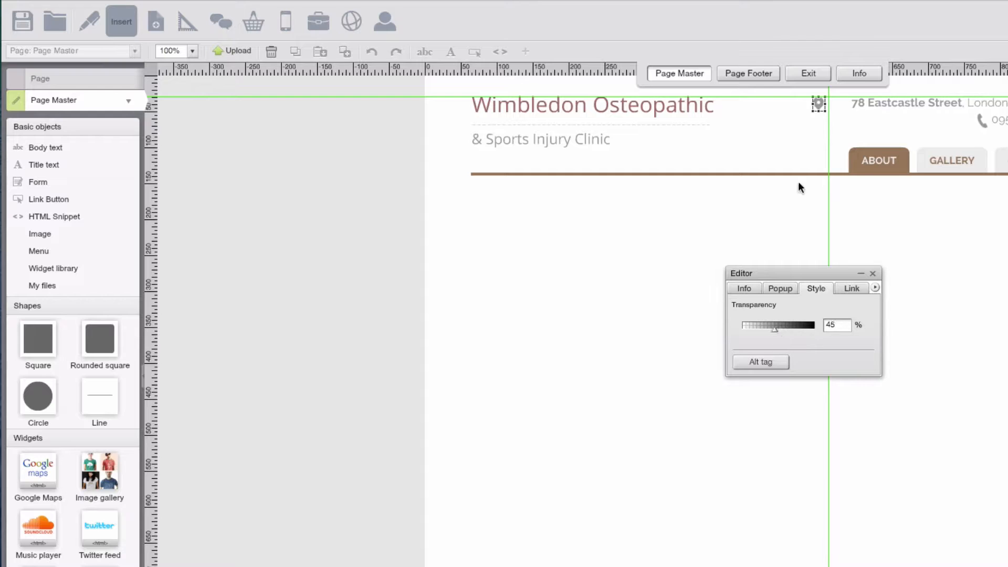
{"action": "left_click", "coordinate": [807, 115]}
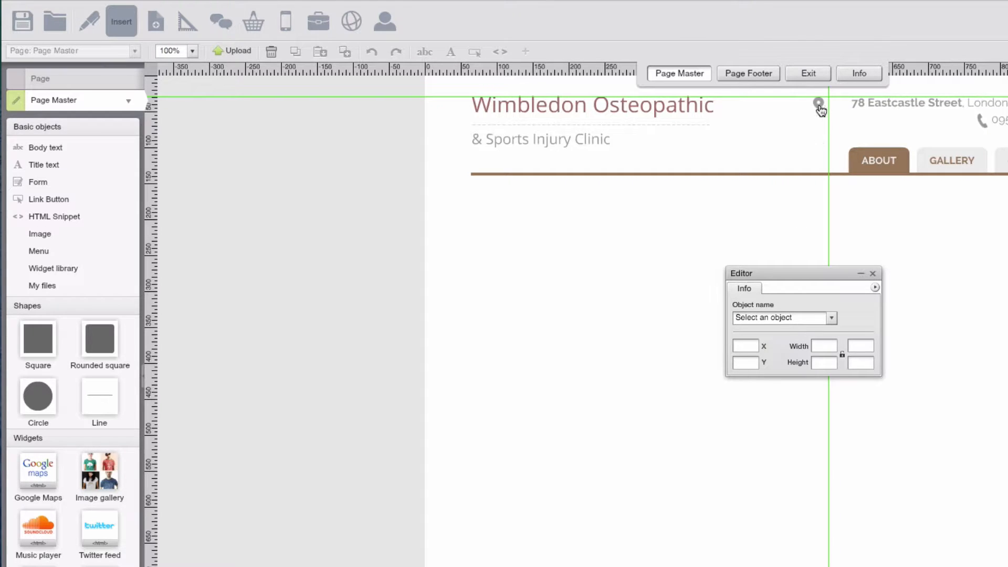
Nudge the pin icon horizontally past the vertical guide until it sits just before the street address in the header
{"action": "left_click", "coordinate": [819, 107]}
{"action": "key", "text": "Right"}
{"action": "key", "text": "Right"}
{"action": "key", "text": "Right"}
{"action": "key", "text": "Right"}
{"action": "key", "text": "Right"}
{"action": "key", "text": "Right"}
{"action": "key", "text": "Right"}
{"action": "key", "text": "Right"}
{"action": "key", "text": "Right"}
{"action": "key", "text": "Right"}
{"action": "key", "text": "Right"}
{"action": "key", "text": "Right"}
{"action": "key", "text": "Right"}
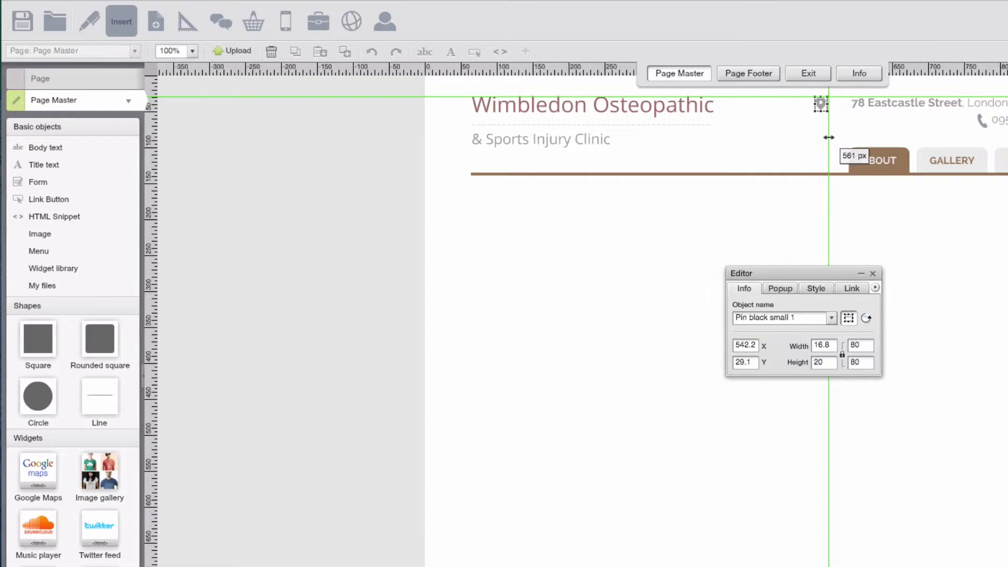
{"action": "key", "text": "Right"}
{"action": "key", "text": "Right"}
{"action": "key", "text": "Right"}
{"action": "key", "text": "Right"}
{"action": "key", "text": "Right"}
{"action": "key", "text": "Right"}
{"action": "key", "text": "Right"}
{"action": "key", "text": "Right"}
{"action": "key", "text": "Right"}
{"action": "key", "text": "Right"}
{"action": "key", "text": "Right"}
{"action": "key", "text": "Right"}
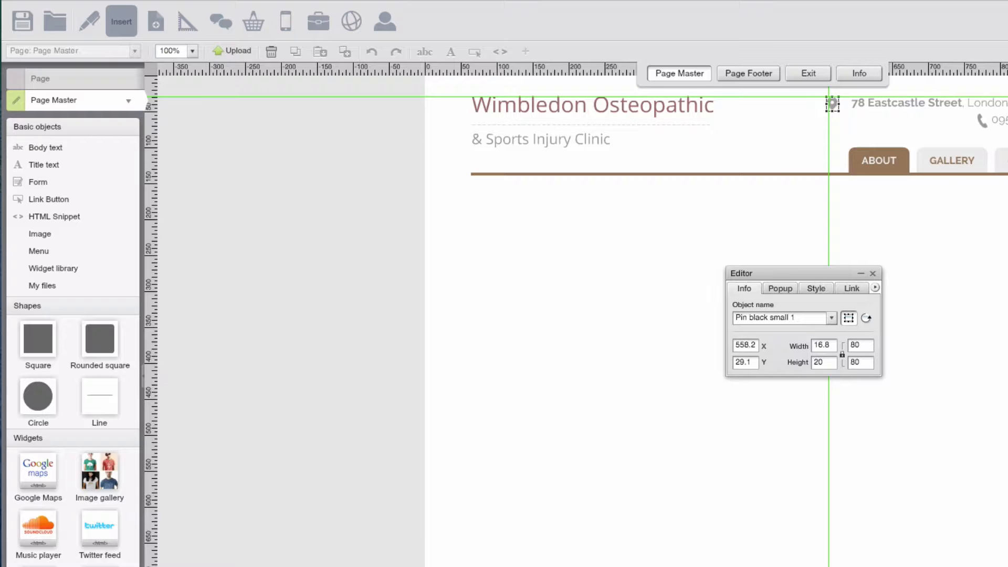
{"action": "left_click", "coordinate": [792, 137]}
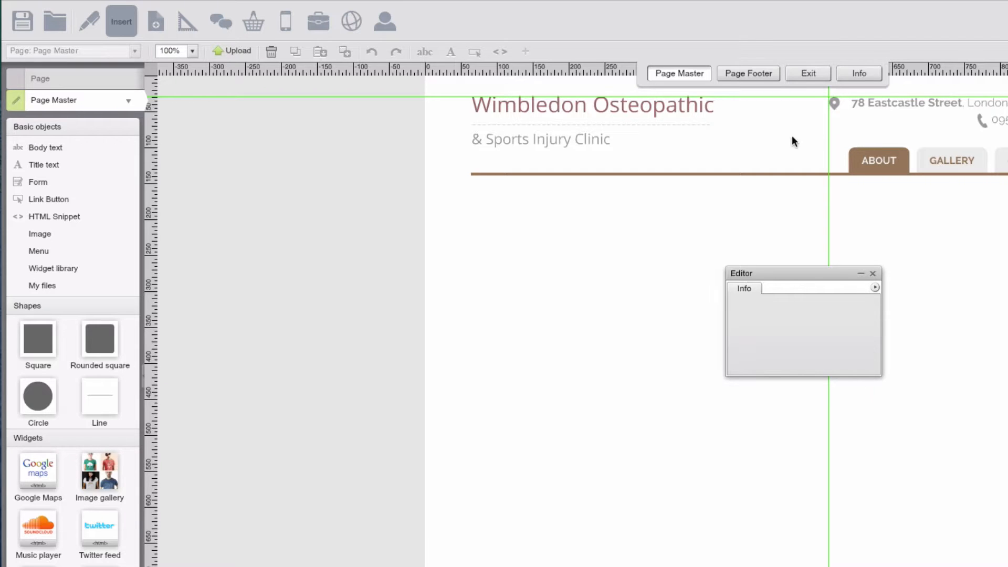
{"action": "left_click", "coordinate": [835, 104]}
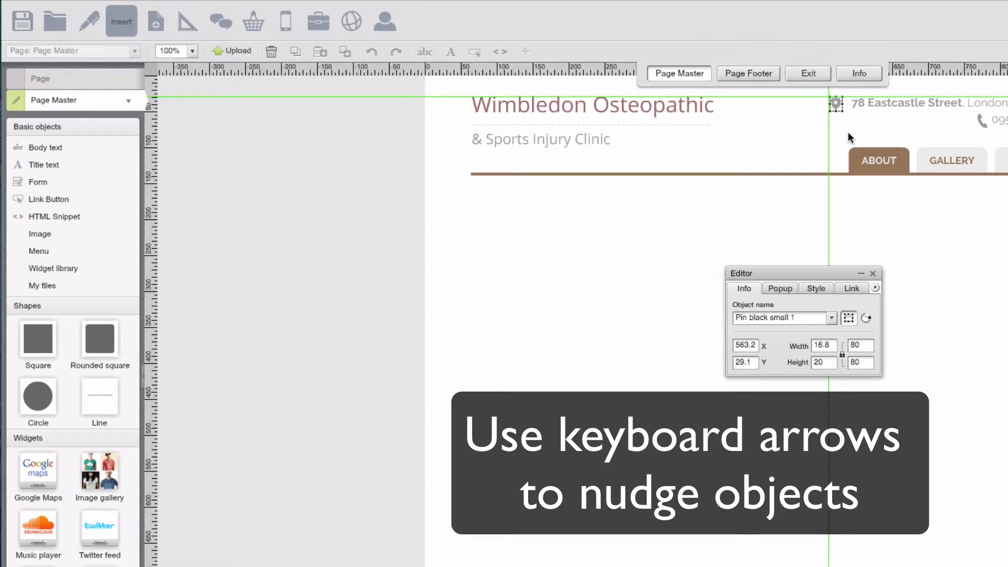
{"action": "key", "text": "Right"}
{"action": "key", "text": "Right"}
{"action": "key", "text": "Right"}
{"action": "key", "text": "Right"}
{"action": "key", "text": "Right"}
{"action": "key", "text": "Right"}
{"action": "key", "text": "Right"}
{"action": "left_click", "coordinate": [780, 139]}
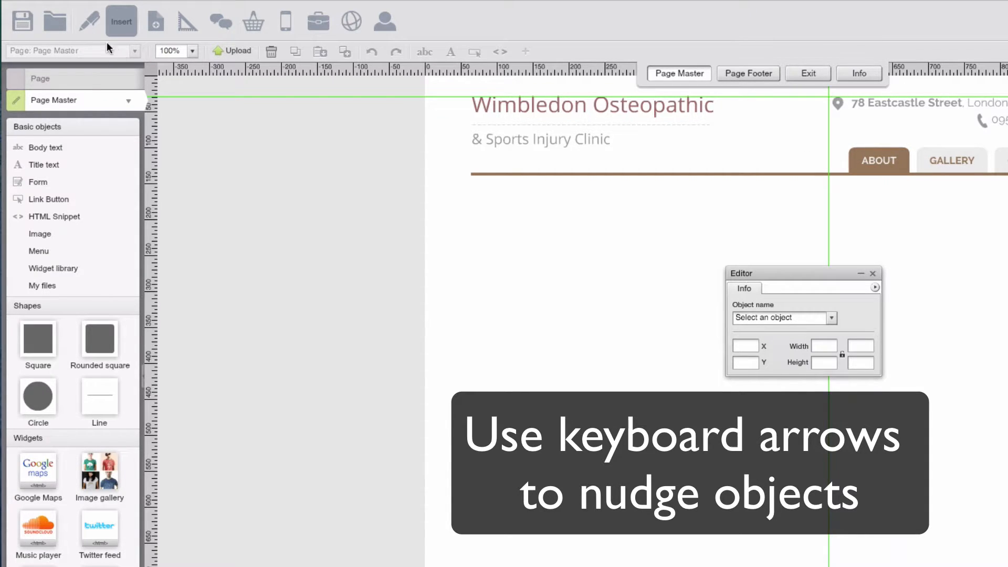
Hide the guides and check which font the header's street address text uses
{"action": "left_click", "coordinate": [89, 21]}
{"action": "left_click", "coordinate": [41, 392]}
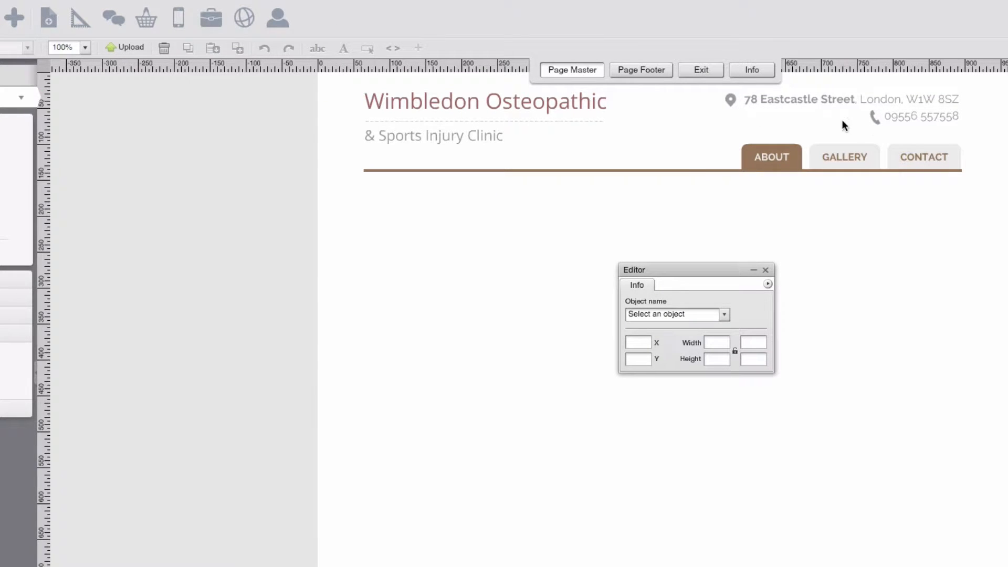
{"action": "left_click", "coordinate": [876, 102]}
{"action": "left_click", "coordinate": [685, 285]}
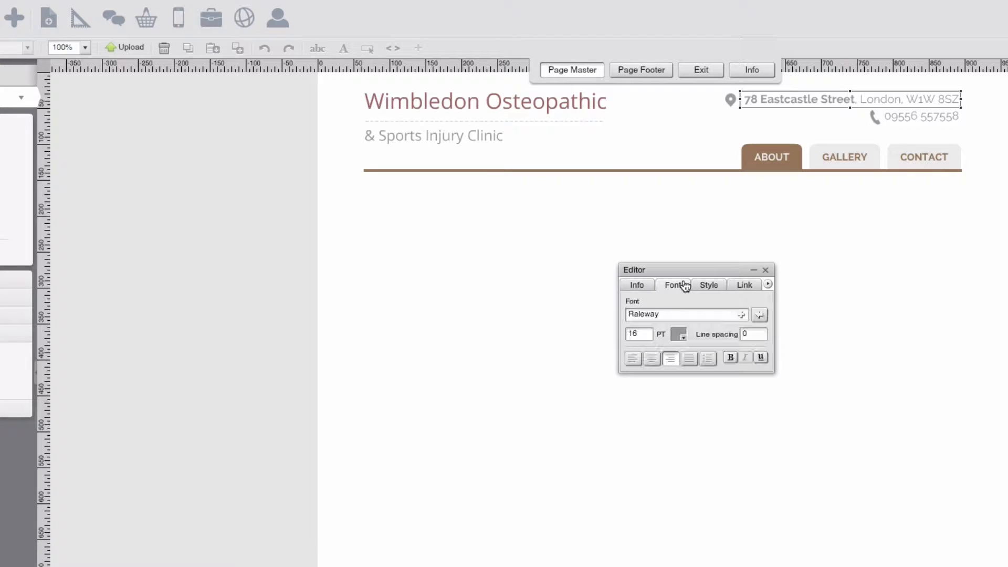
{"action": "left_click", "coordinate": [707, 221]}
Change the font of the "Wimbledon Osteopathic" title in the header to Raleway
{"action": "left_click", "coordinate": [418, 100]}
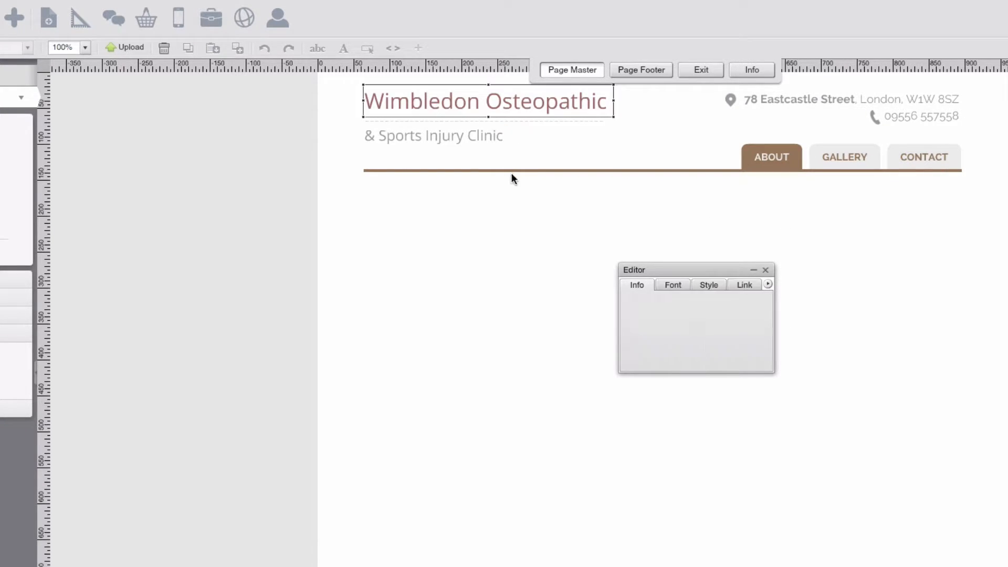
{"action": "left_click", "coordinate": [673, 285]}
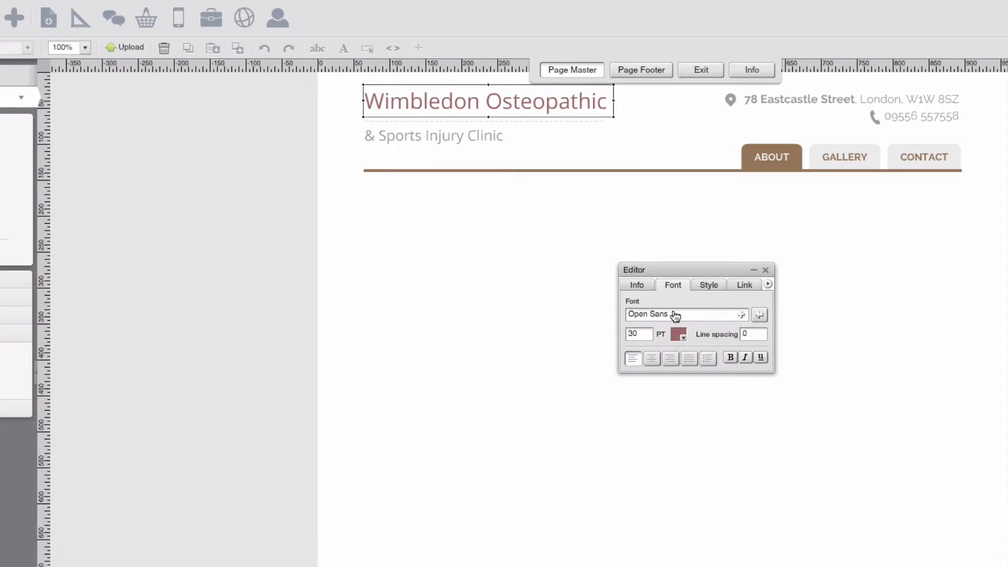
{"action": "left_click", "coordinate": [675, 314]}
{"action": "scroll", "coordinate": [399, 252], "scroll_direction": "down", "scroll_amount": 3}
{"action": "scroll", "coordinate": [404, 258], "scroll_direction": "down", "scroll_amount": 5}
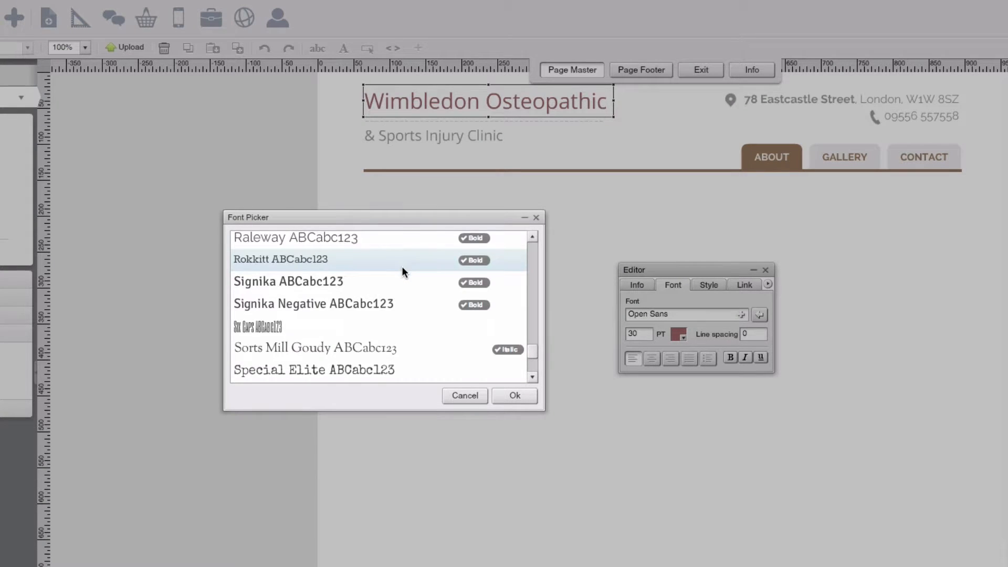
{"action": "scroll", "coordinate": [402, 266], "scroll_direction": "up", "scroll_amount": 3}
{"action": "scroll", "coordinate": [399, 281], "scroll_direction": "down", "scroll_amount": 3}
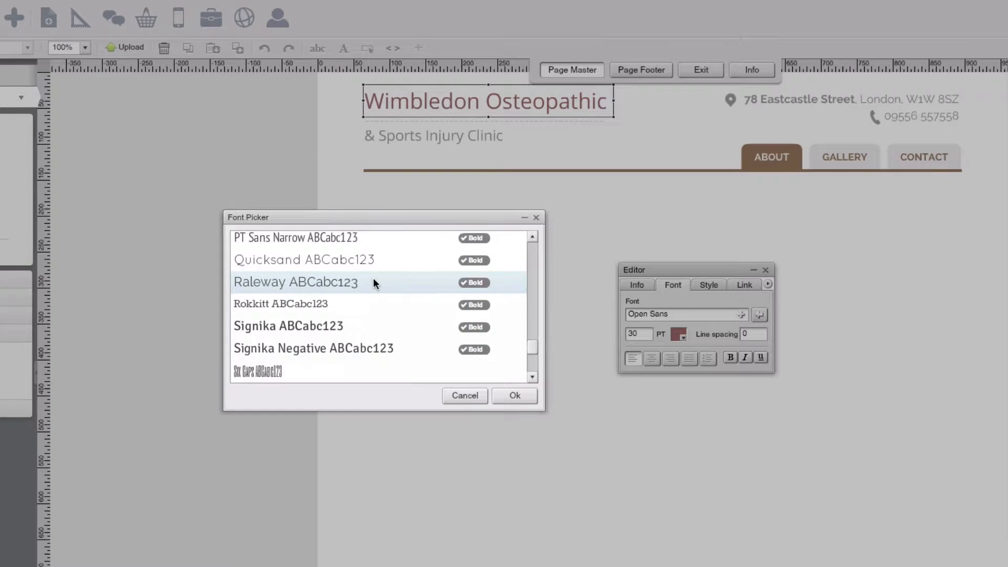
{"action": "left_click", "coordinate": [373, 278]}
{"action": "left_click", "coordinate": [503, 392]}
Change the font of the "& Sports Injury Clinic" tagline to Raleway
{"action": "left_click", "coordinate": [477, 135]}
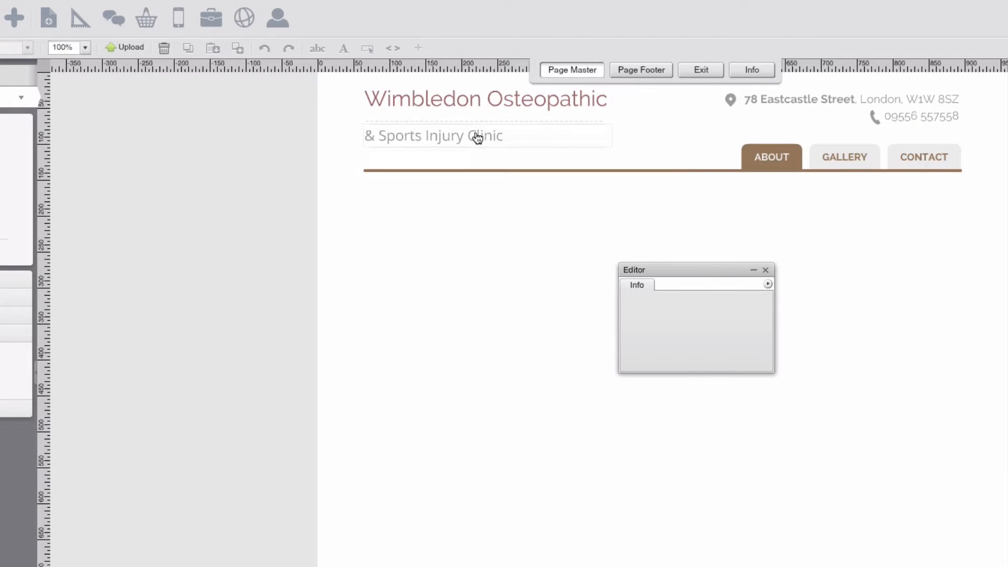
{"action": "left_click", "coordinate": [673, 286]}
{"action": "left_click", "coordinate": [741, 314]}
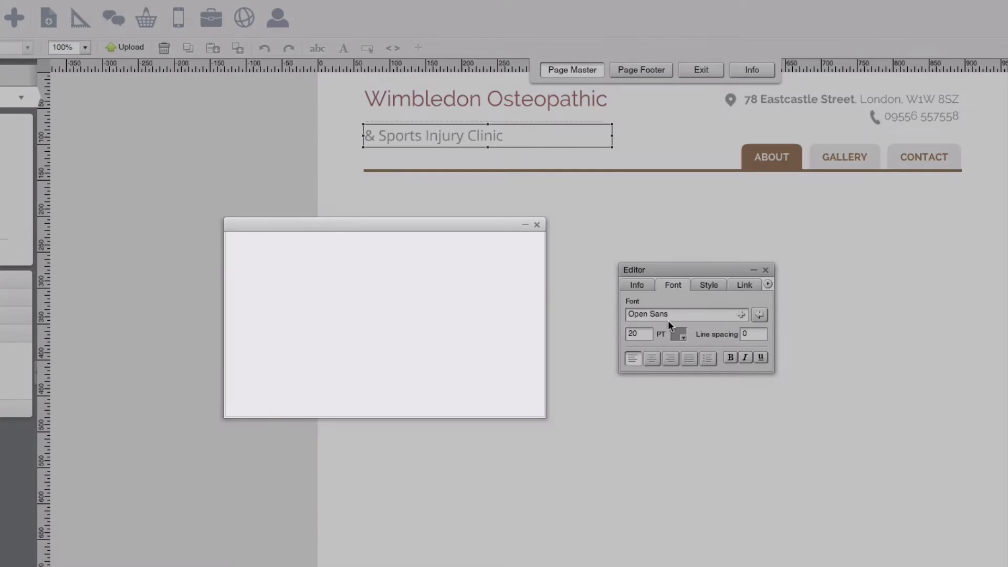
{"action": "scroll", "coordinate": [416, 312], "scroll_direction": "down", "scroll_amount": 2}
{"action": "scroll", "coordinate": [417, 312], "scroll_direction": "down", "scroll_amount": 3}
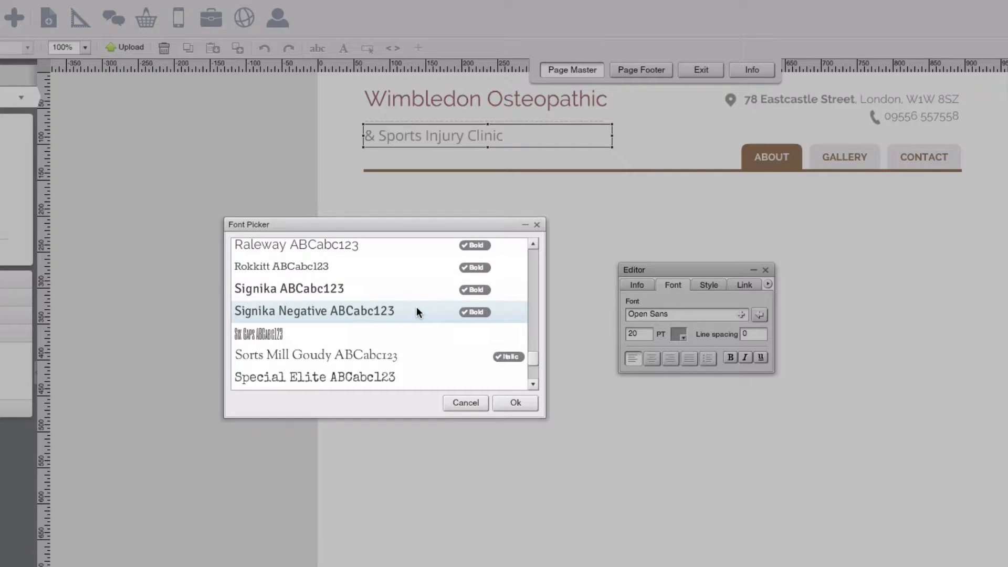
{"action": "left_click", "coordinate": [376, 244]}
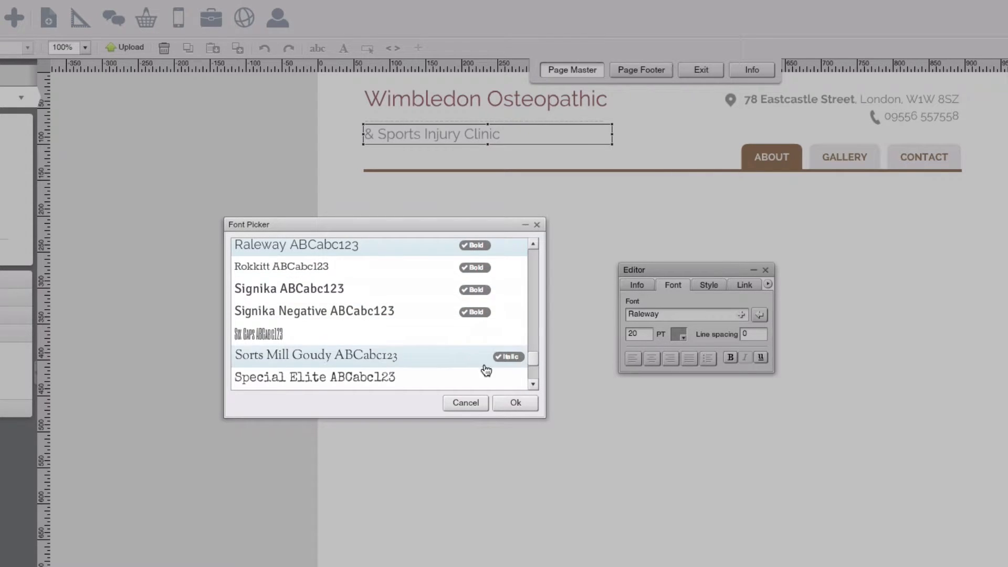
{"action": "left_click", "coordinate": [512, 402]}
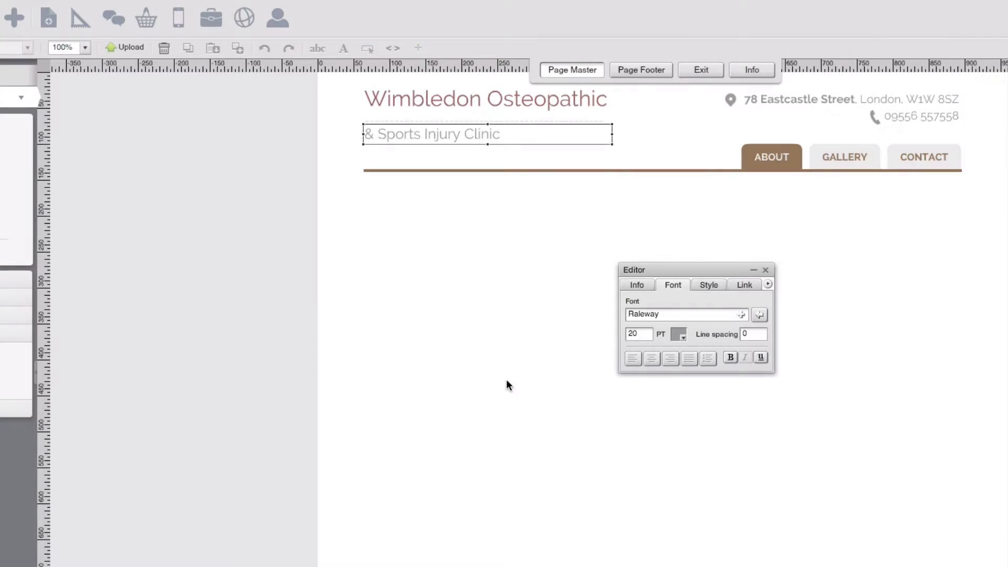
{"action": "left_click", "coordinate": [590, 333]}
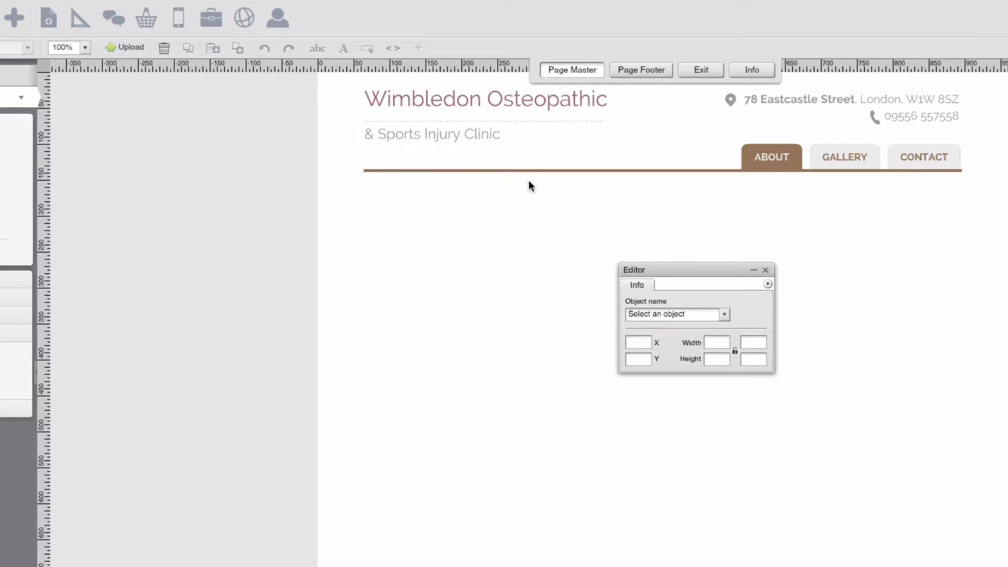
{"action": "left_click", "coordinate": [451, 134]}
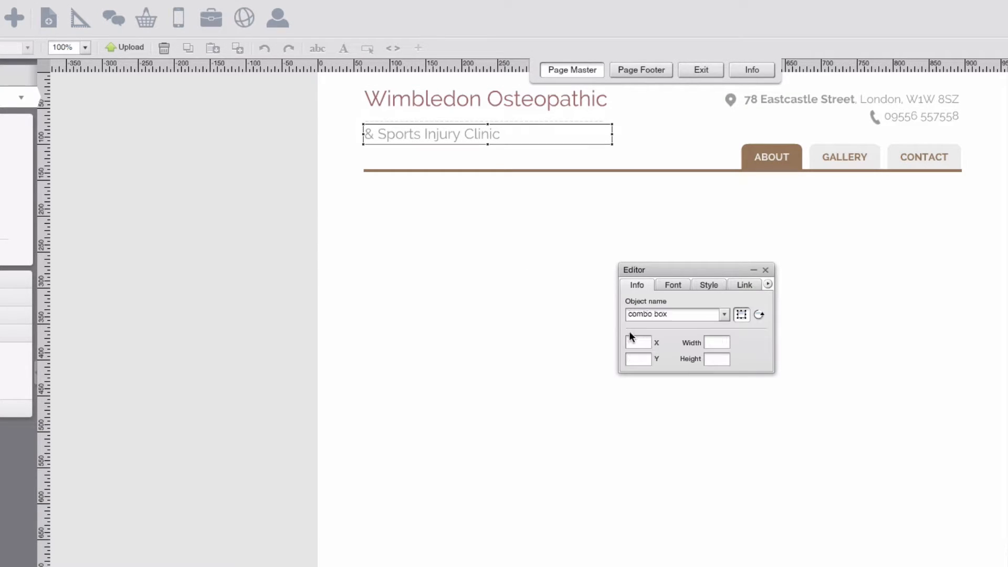
{"action": "left_click", "coordinate": [666, 292]}
{"action": "left_click_drag", "start_coordinate": [645, 336], "coordinate": [571, 338]}
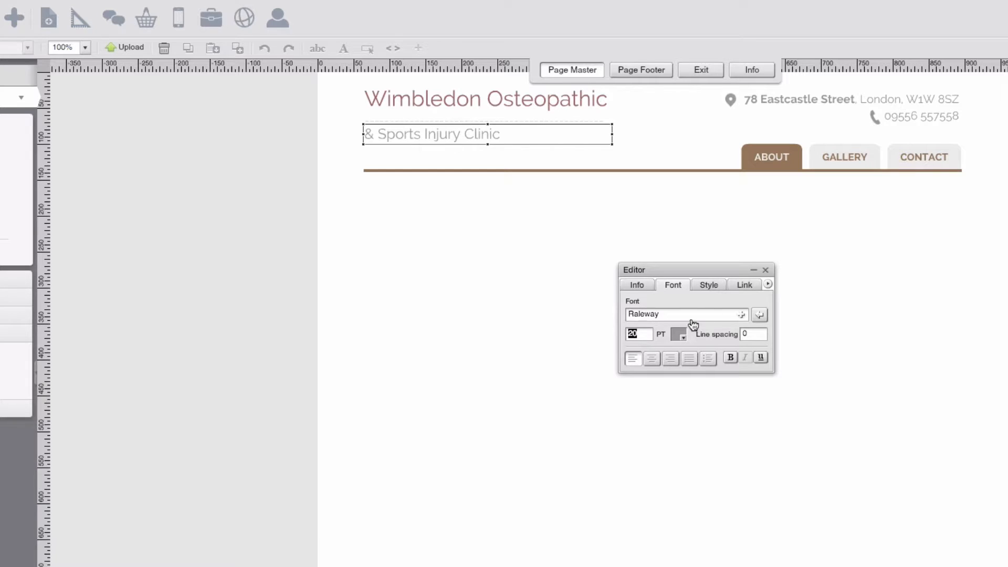
{"action": "left_click", "coordinate": [516, 243]}
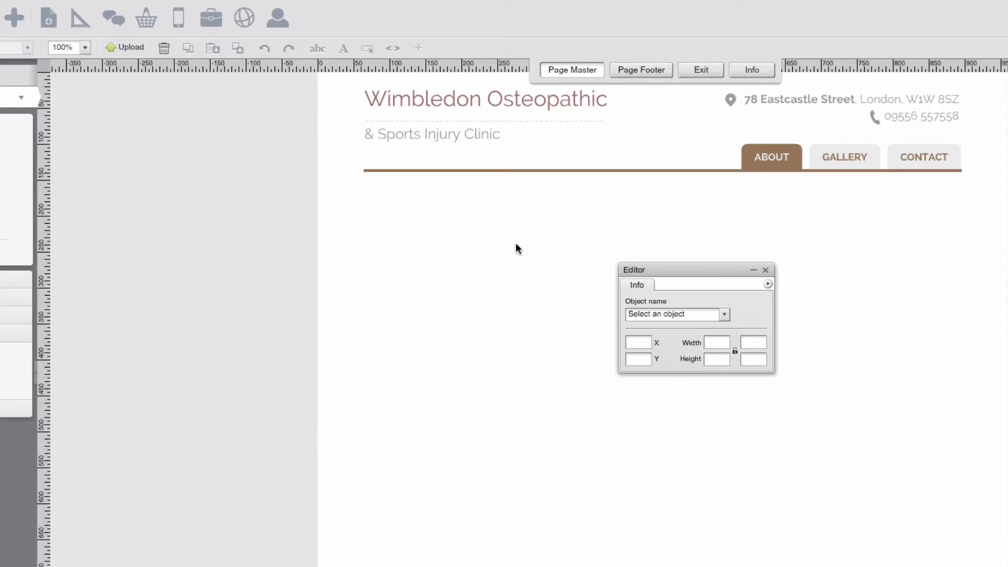
Try the "& Sports Injury Clinic" tagline at 25 pt and 23 pt, and set its font size to 22 pt
{"action": "left_click", "coordinate": [462, 141]}
{"action": "left_click", "coordinate": [663, 294]}
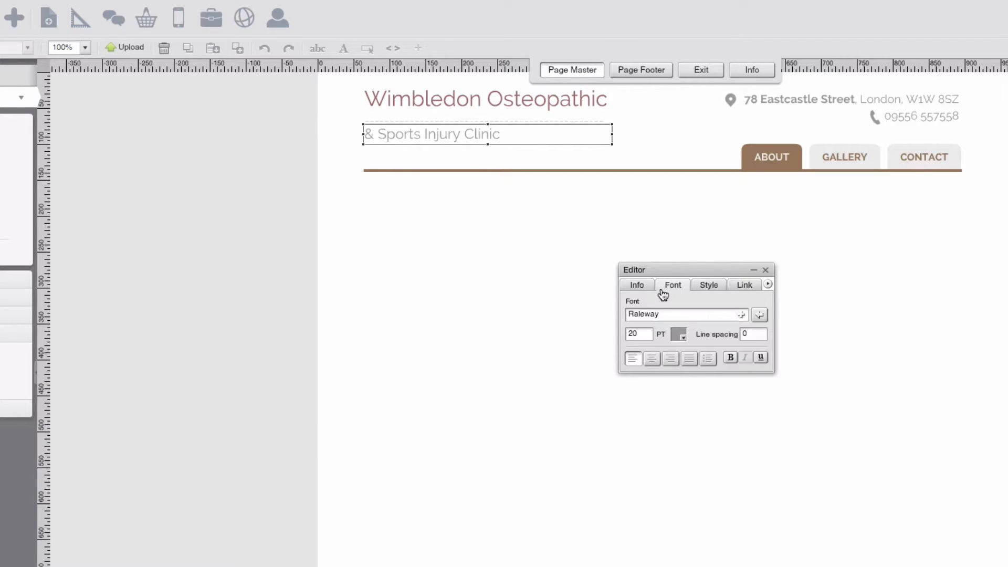
{"action": "left_click_drag", "start_coordinate": [645, 334], "coordinate": [600, 336]}
{"action": "type", "text": "25"}
{"action": "left_click_drag", "start_coordinate": [647, 334], "coordinate": [621, 341]}
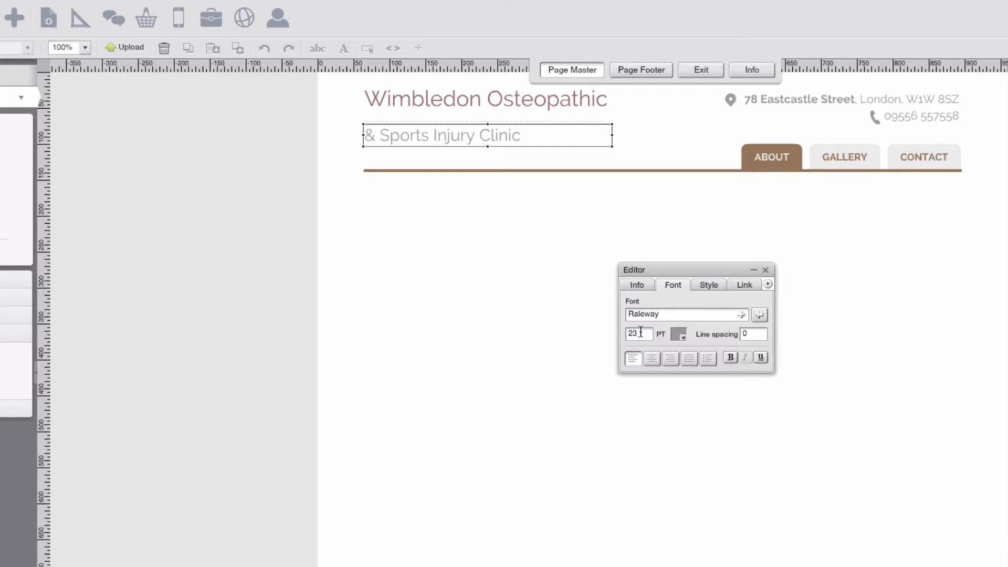
{"action": "left_click_drag", "start_coordinate": [644, 335], "coordinate": [605, 334]}
{"action": "type", "text": "22"}
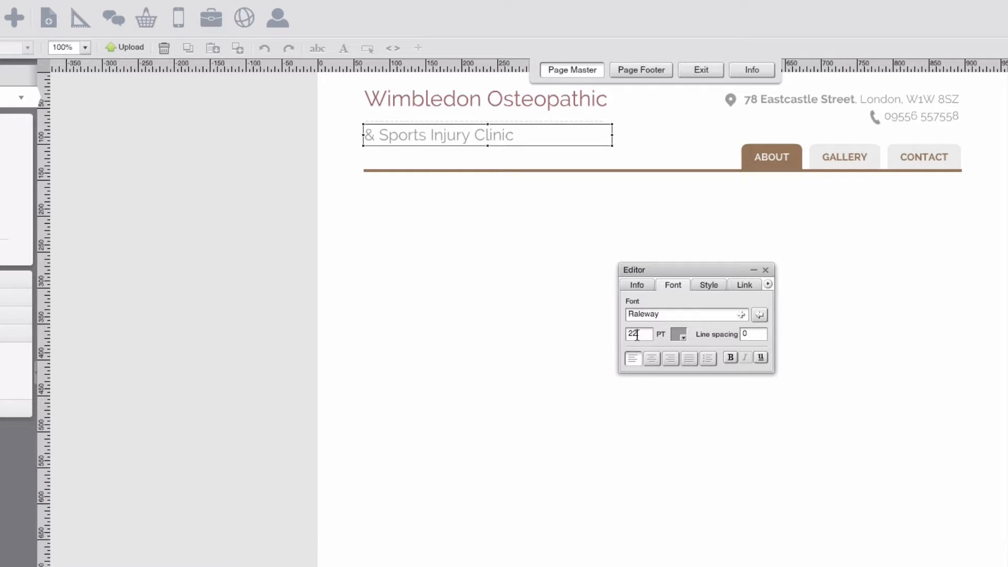
{"action": "left_click", "coordinate": [522, 270]}
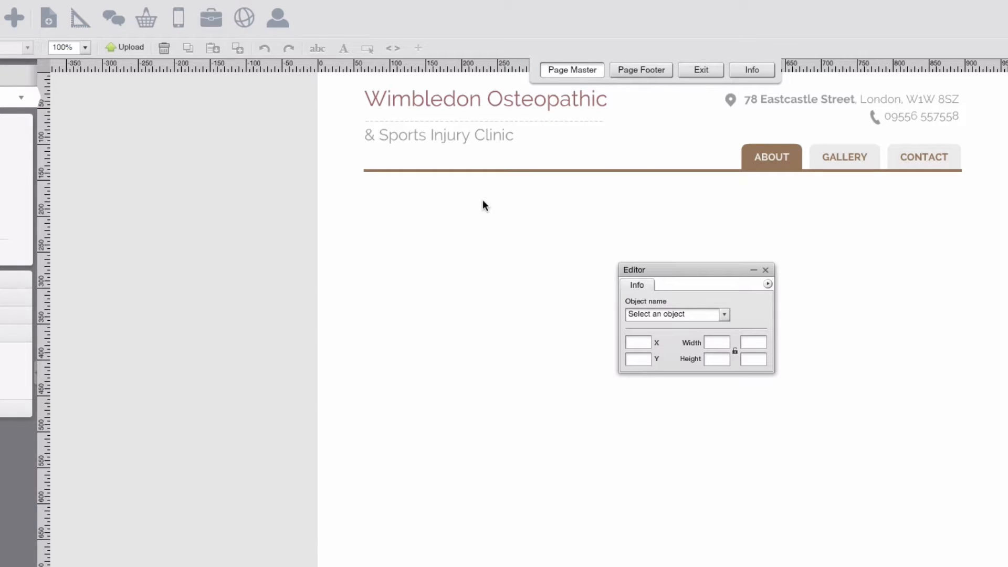
Move the dashed divider line slightly up, closer to the "Wimbledon Osteopathic" title
{"action": "left_click", "coordinate": [465, 124]}
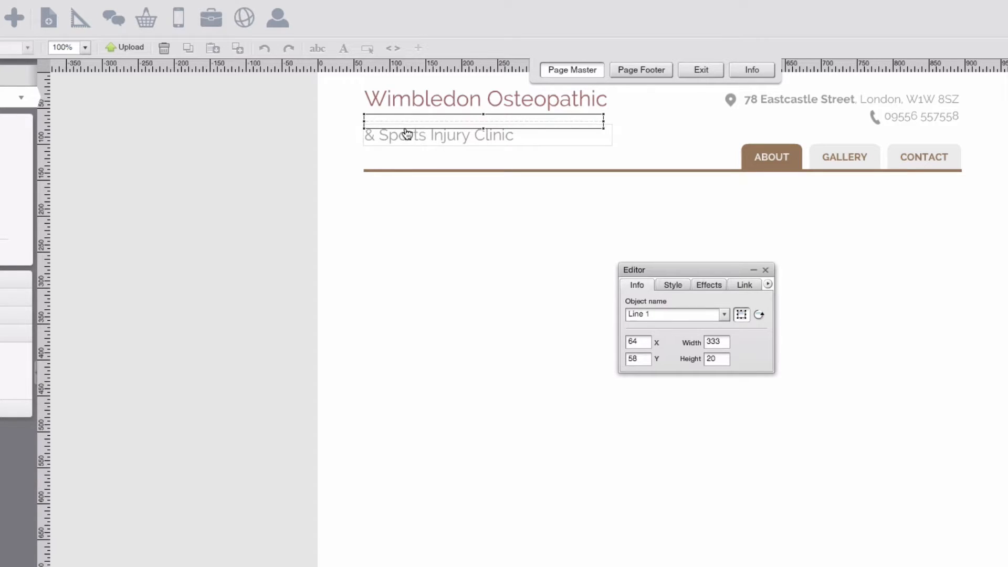
{"action": "left_click", "coordinate": [374, 174]}
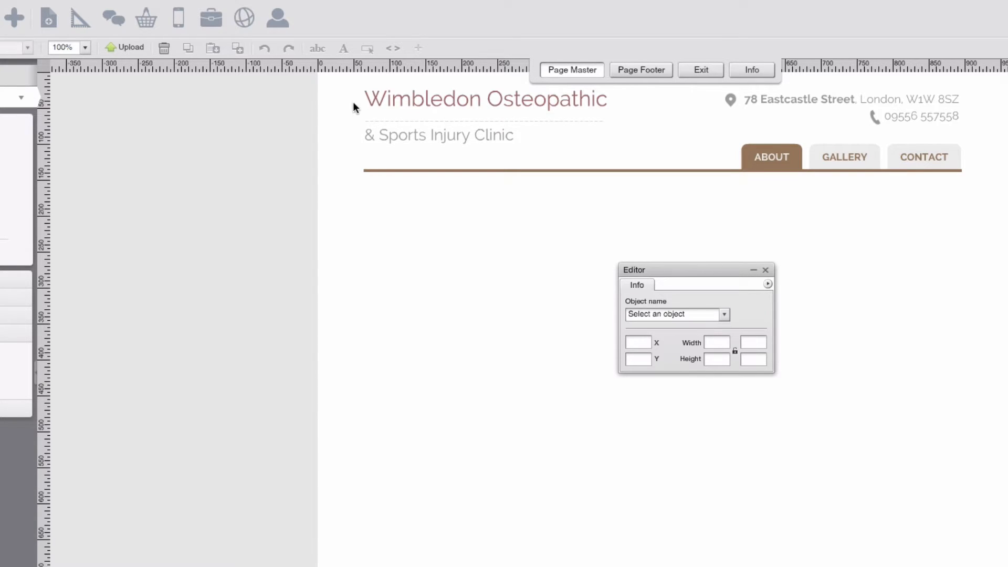
{"action": "left_click", "coordinate": [408, 129]}
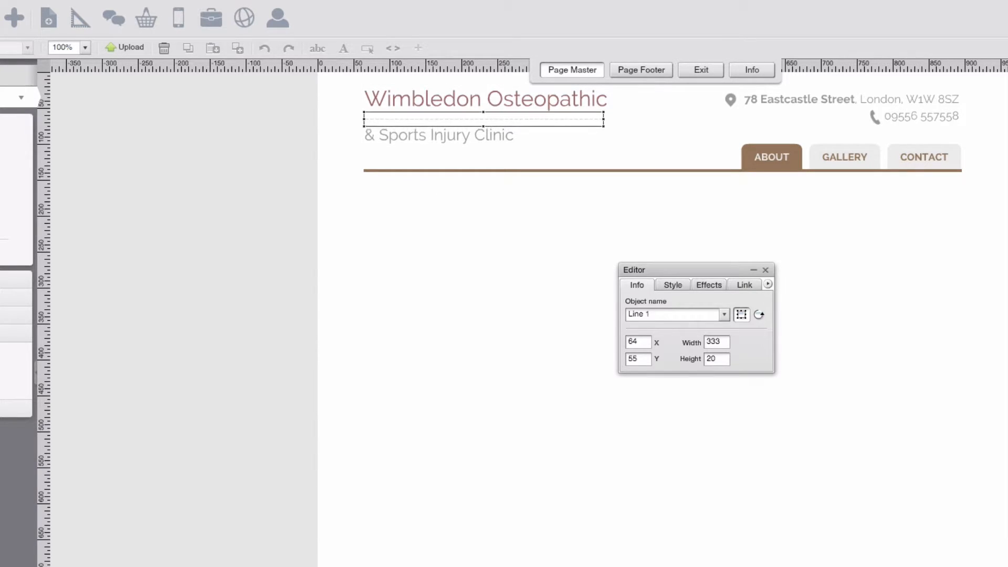
{"action": "left_click", "coordinate": [491, 254]}
Move the "& Sports Injury Clinic" tagline up in small nudges to tighten the gap below the dashed line
{"action": "left_click_drag", "start_coordinate": [456, 141], "coordinate": [456, 139]}
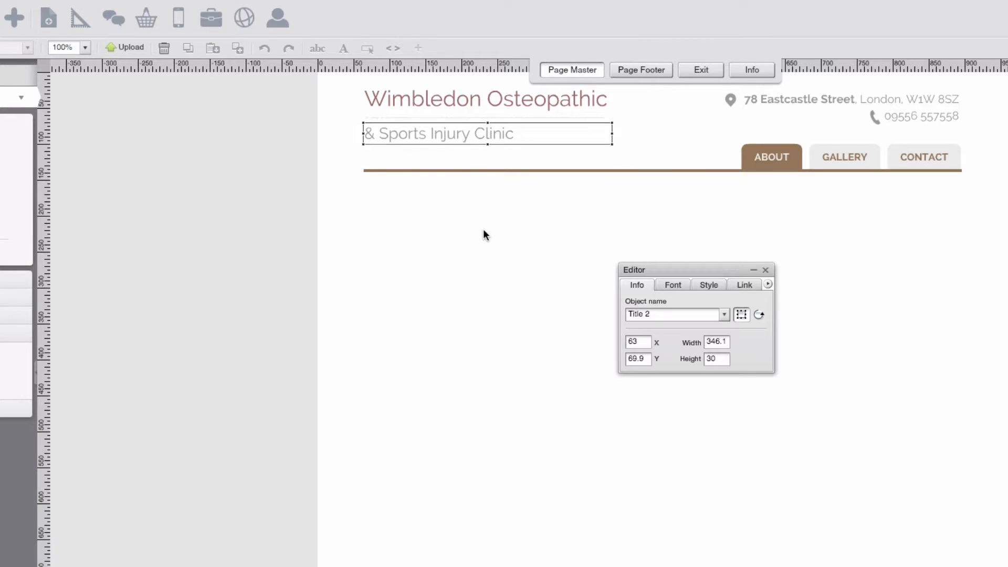
{"action": "left_click", "coordinate": [464, 188]}
{"action": "left_click", "coordinate": [452, 130]}
{"action": "left_click", "coordinate": [490, 230]}
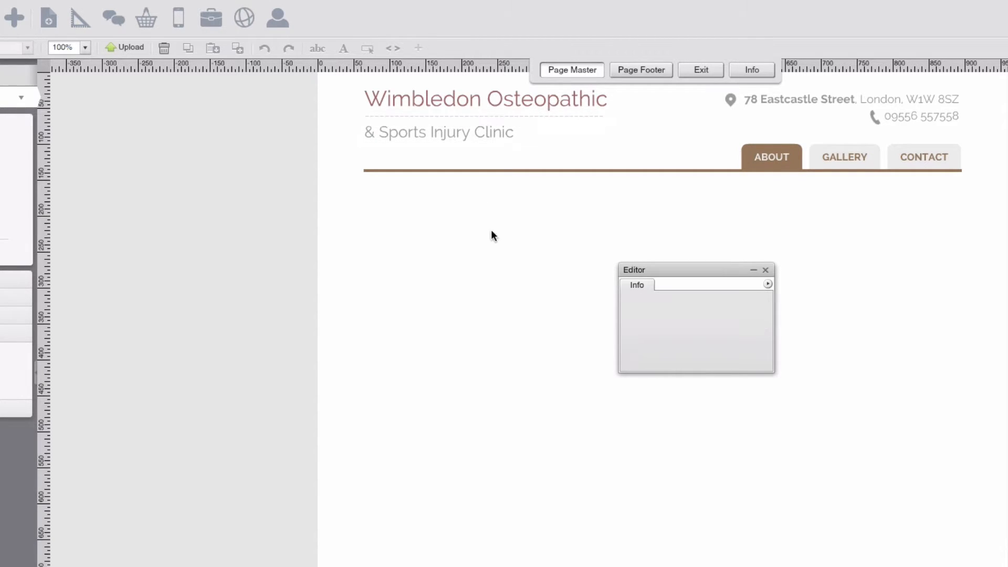
{"action": "left_click_drag", "start_coordinate": [475, 138], "coordinate": [475, 136]}
{"action": "left_click", "coordinate": [512, 240]}
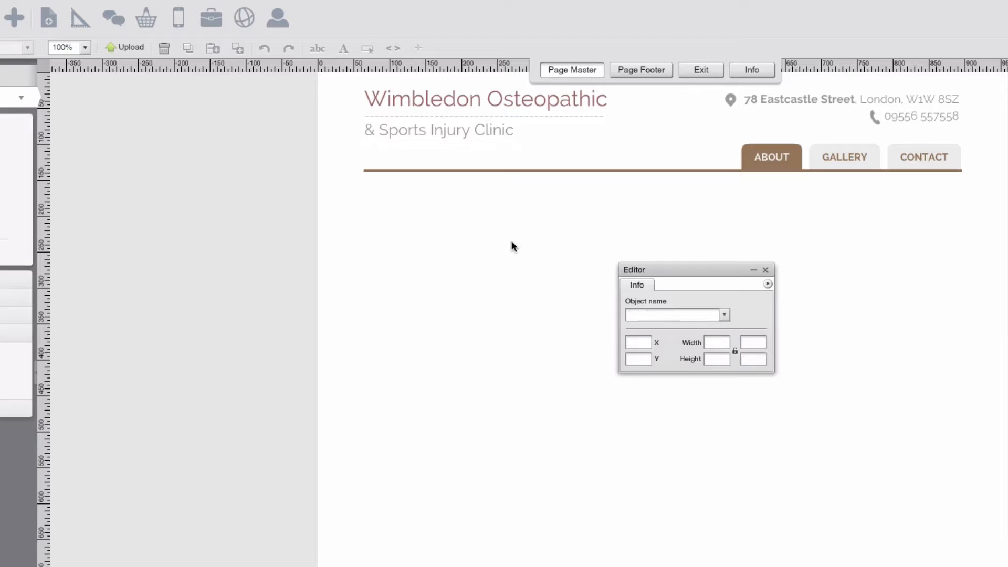
{"action": "left_click", "coordinate": [479, 127]}
{"action": "left_click", "coordinate": [494, 209]}
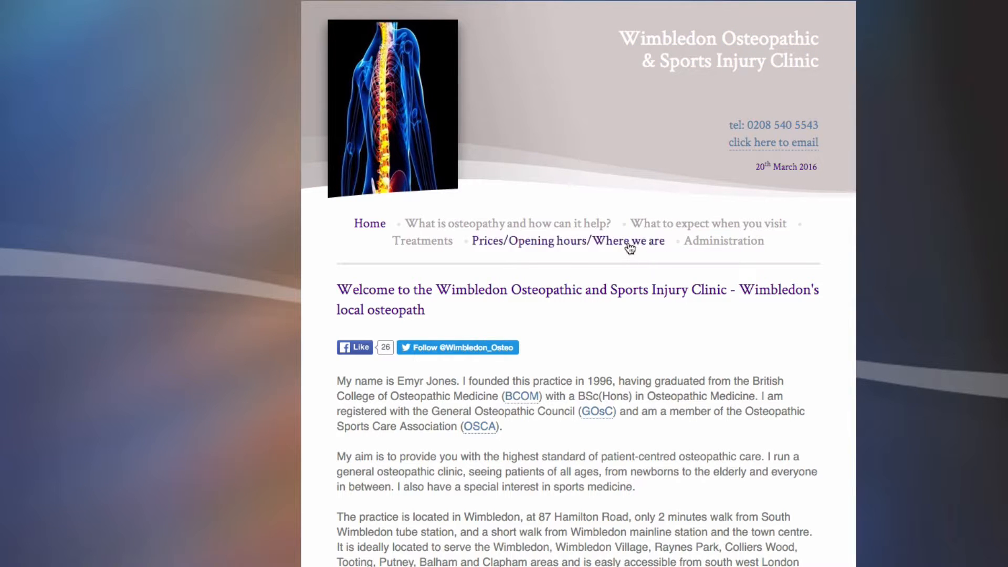
On the existing clinic site, open the Prices/Opening hours/Where we are page and copy the clinic's address below its name
{"action": "left_click", "coordinate": [654, 242]}
{"action": "scroll", "coordinate": [773, 343], "scroll_direction": "down", "scroll_amount": 4}
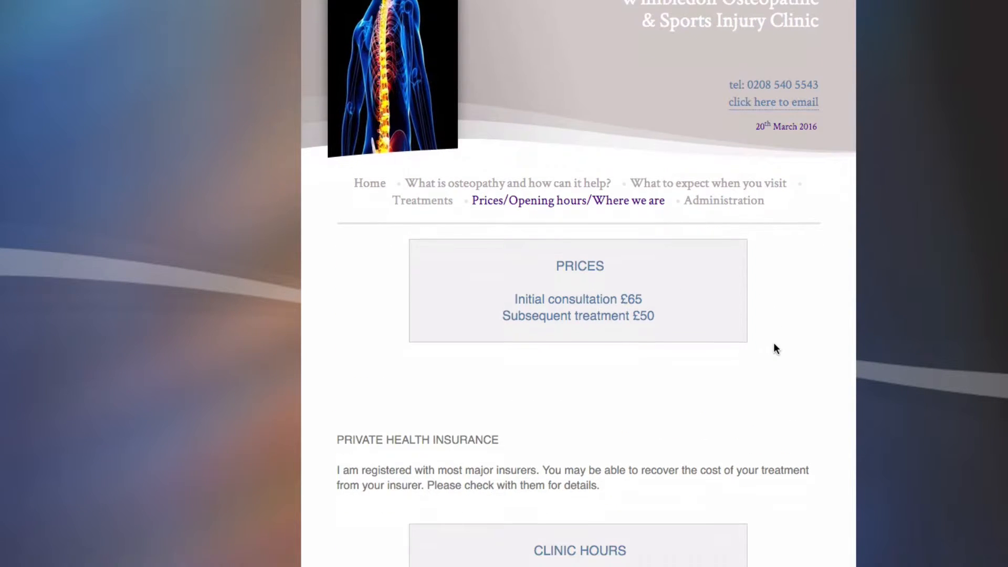
{"action": "scroll", "coordinate": [773, 344], "scroll_direction": "down", "scroll_amount": 10}
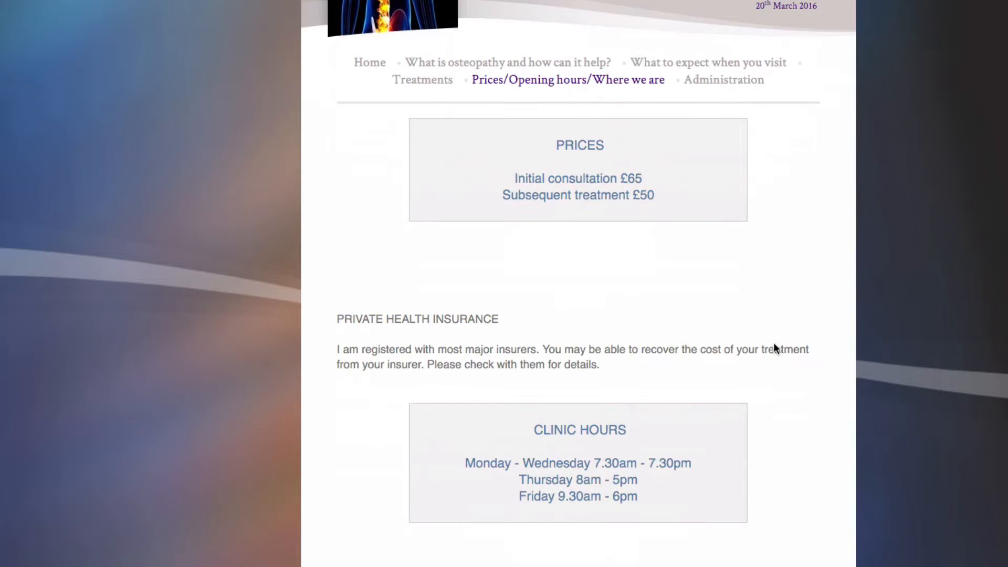
{"action": "scroll", "coordinate": [774, 347], "scroll_direction": "down", "scroll_amount": 3}
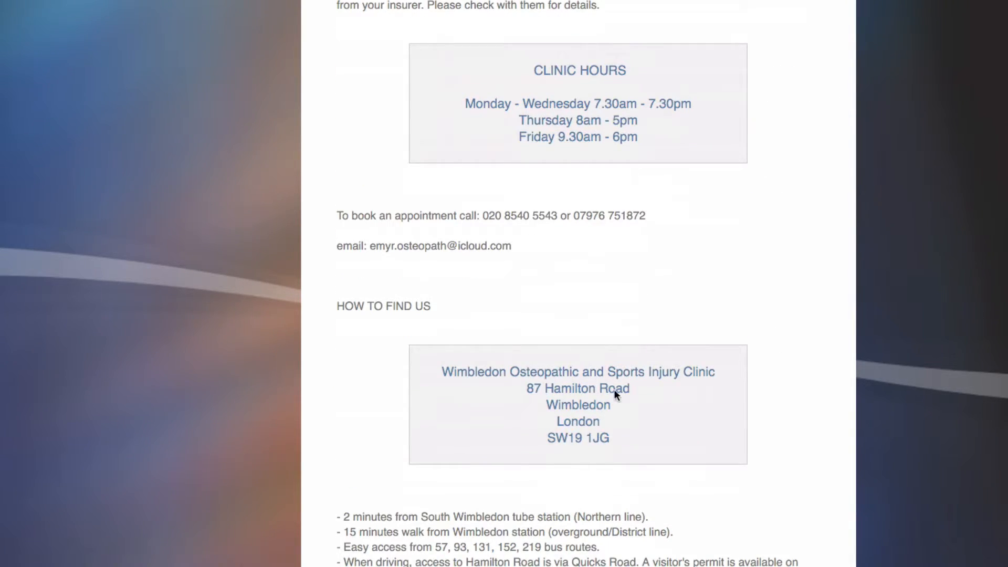
{"action": "left_click_drag", "start_coordinate": [527, 390], "coordinate": [632, 434]}
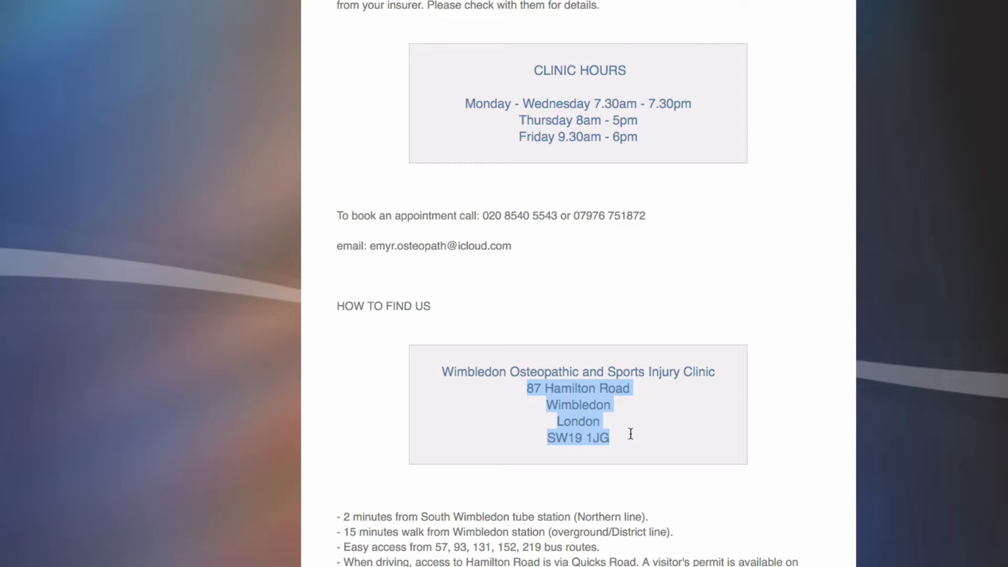
{"action": "right_click", "coordinate": [574, 399]}
{"action": "left_click", "coordinate": [597, 430]}
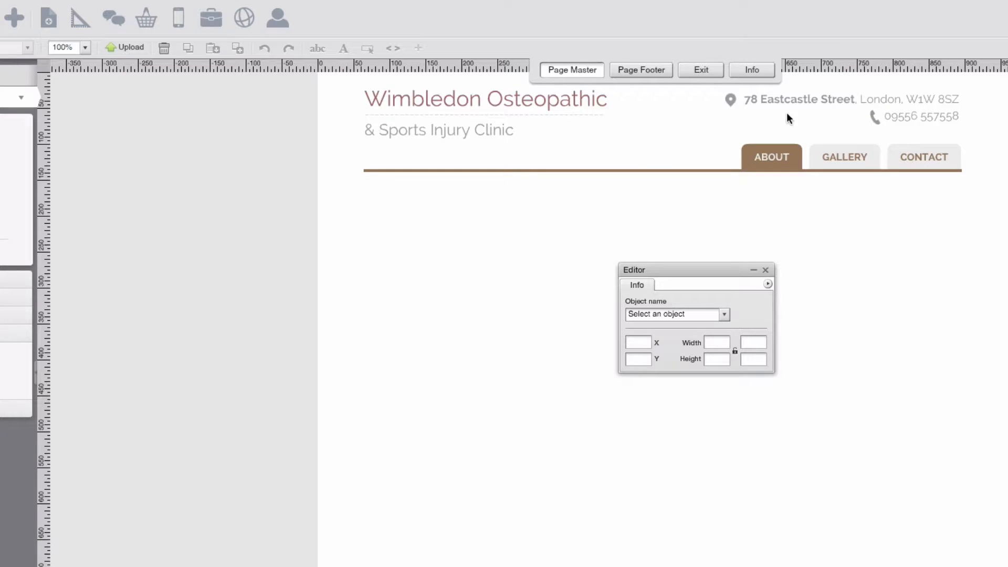
Replace the placeholder address in the Page Master header with the copied clinic address
{"action": "double_click", "coordinate": [797, 102]}
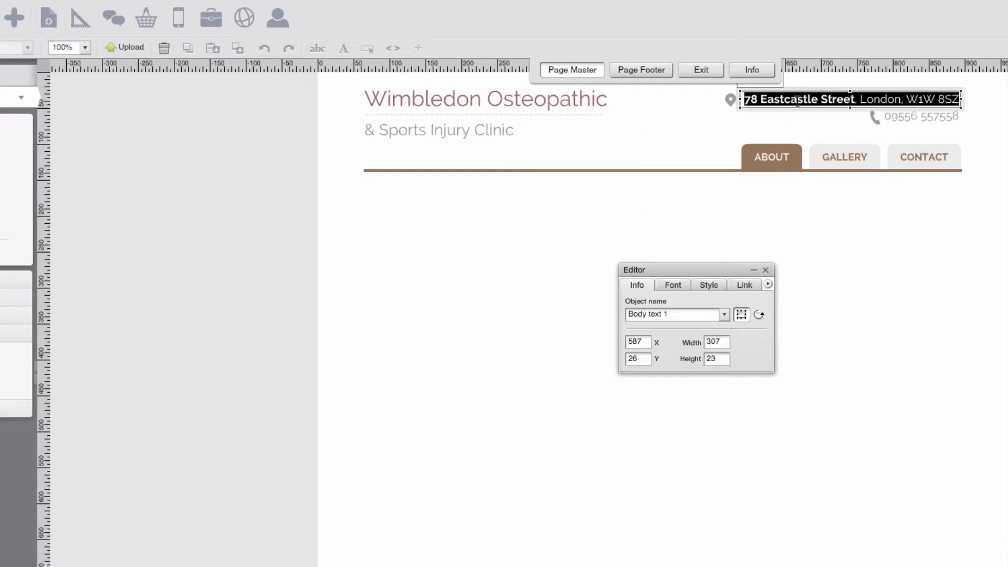
{"action": "left_click", "coordinate": [811, 100]}
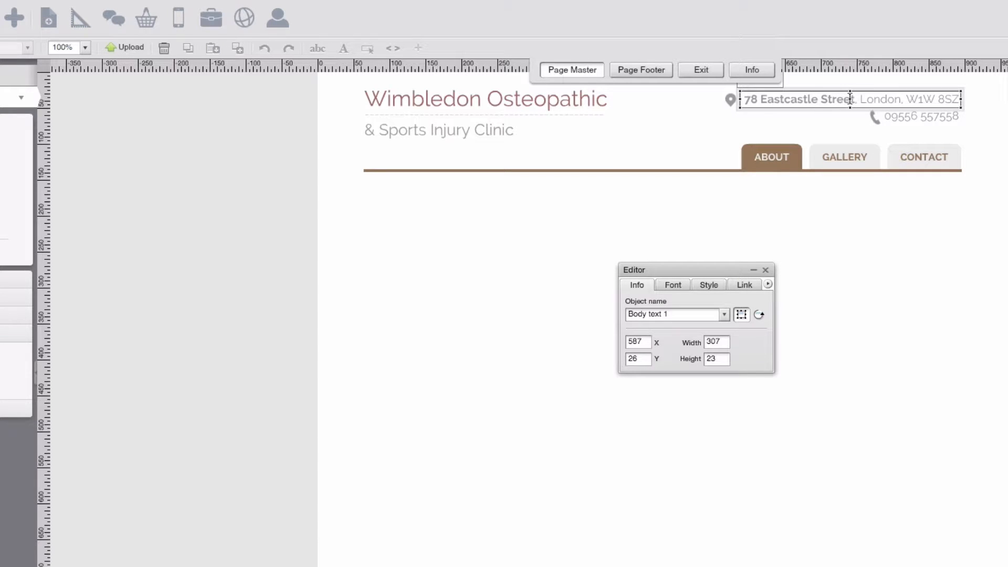
{"action": "left_click_drag", "start_coordinate": [855, 99], "coordinate": [788, 100]}
{"action": "double_click", "coordinate": [788, 100]}
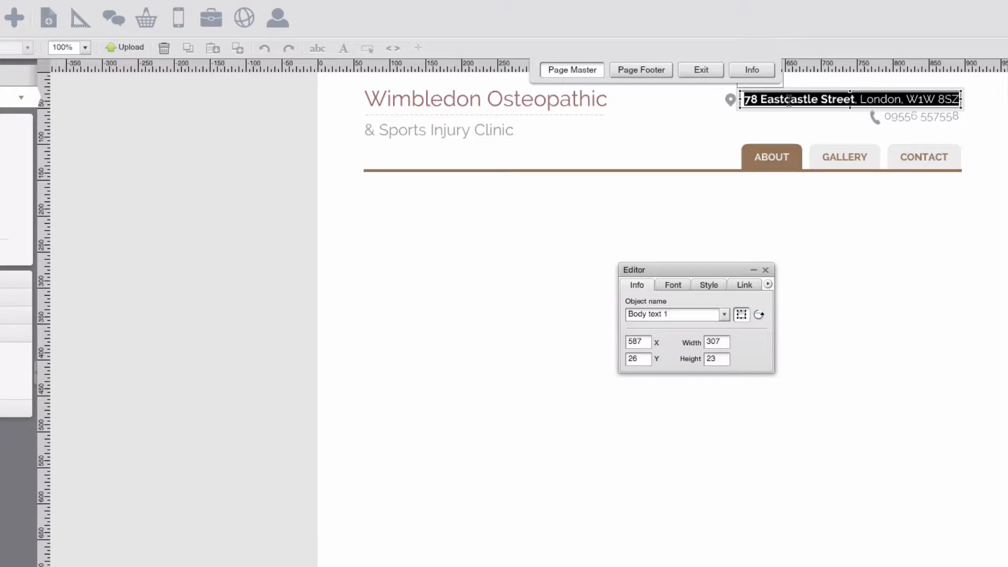
{"action": "key", "text": "Return"}
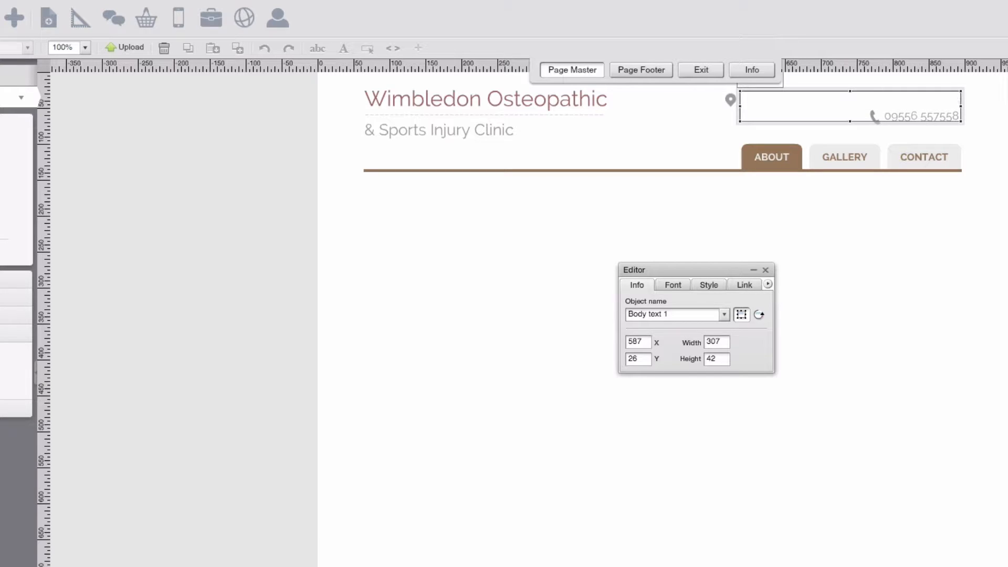
{"action": "right_click", "coordinate": [760, 101]}
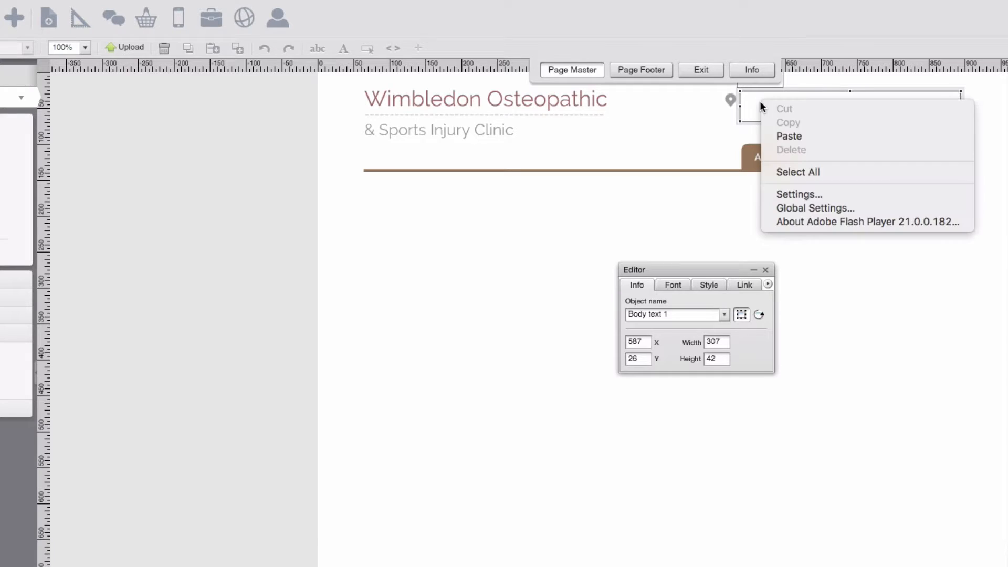
{"action": "left_click", "coordinate": [781, 137]}
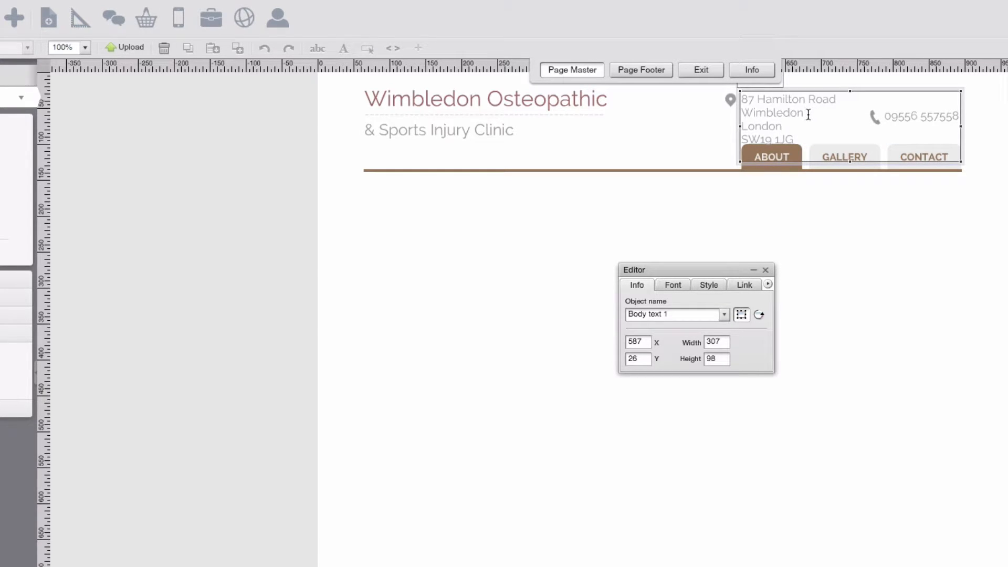
Remove the district line from the header address and join the rest into one line with a comma after the street
{"action": "left_click_drag", "start_coordinate": [809, 115], "coordinate": [726, 113]}
{"action": "key", "text": "Delete"}
{"action": "key", "text": "BackSpace"}
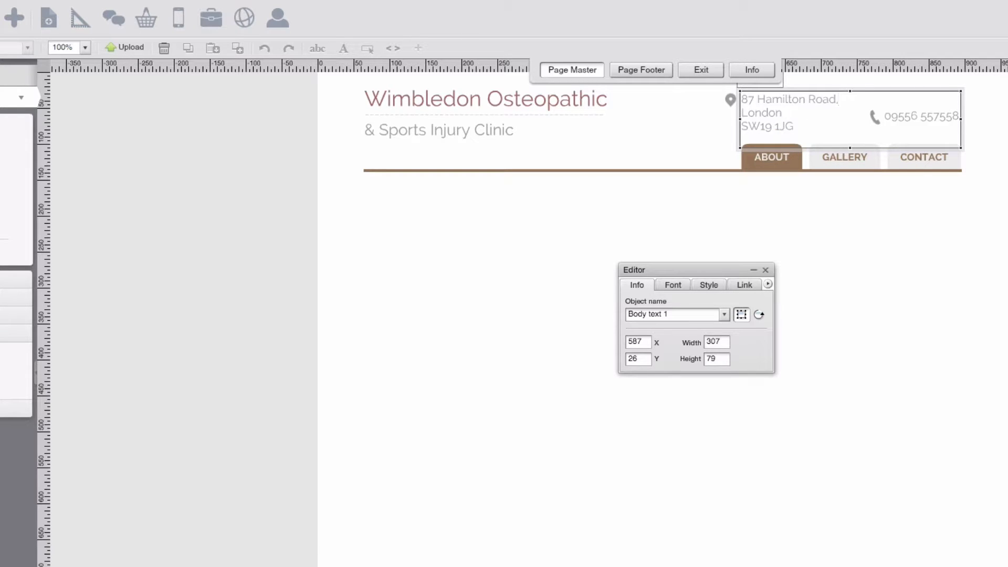
{"action": "key", "text": "Delete"}
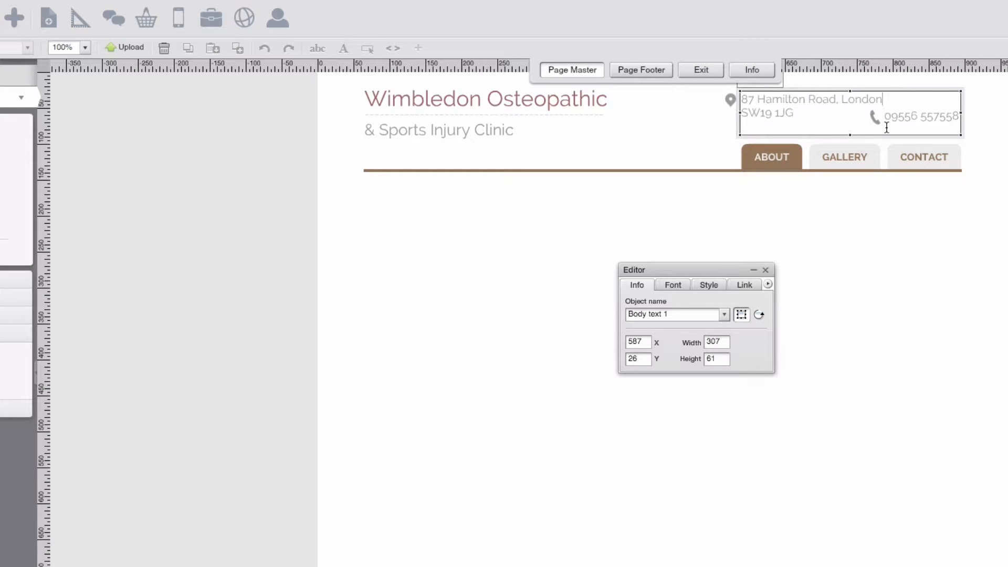
{"action": "key", "text": "Delete"}
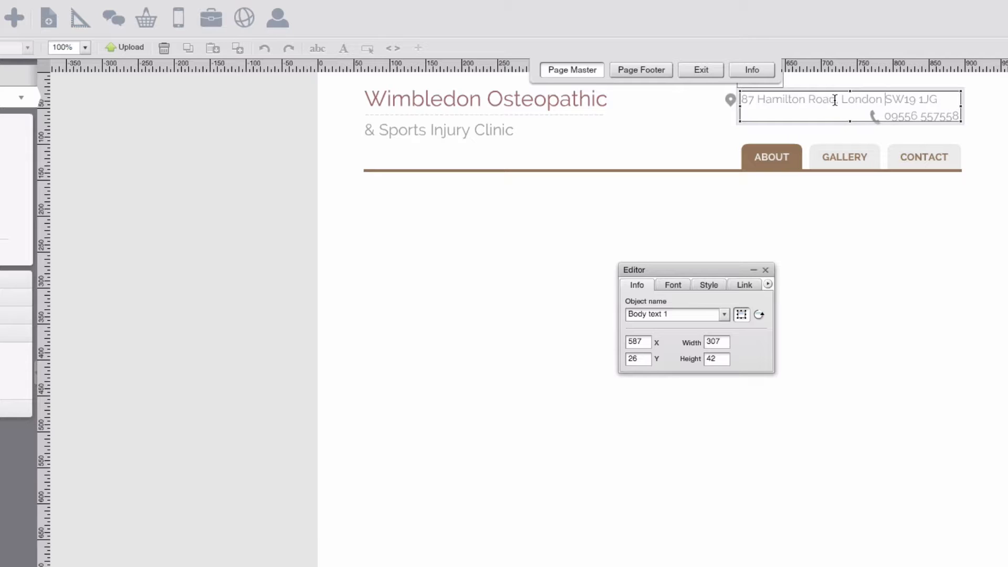
Make the house number and street name in the header address bold
{"action": "left_click_drag", "start_coordinate": [837, 100], "coordinate": [740, 100]}
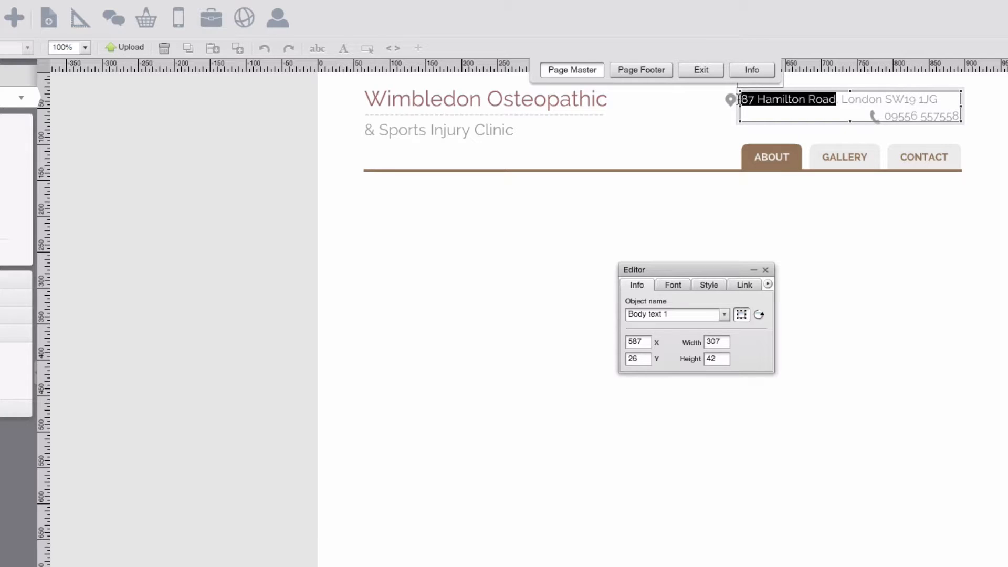
{"action": "left_click", "coordinate": [665, 284]}
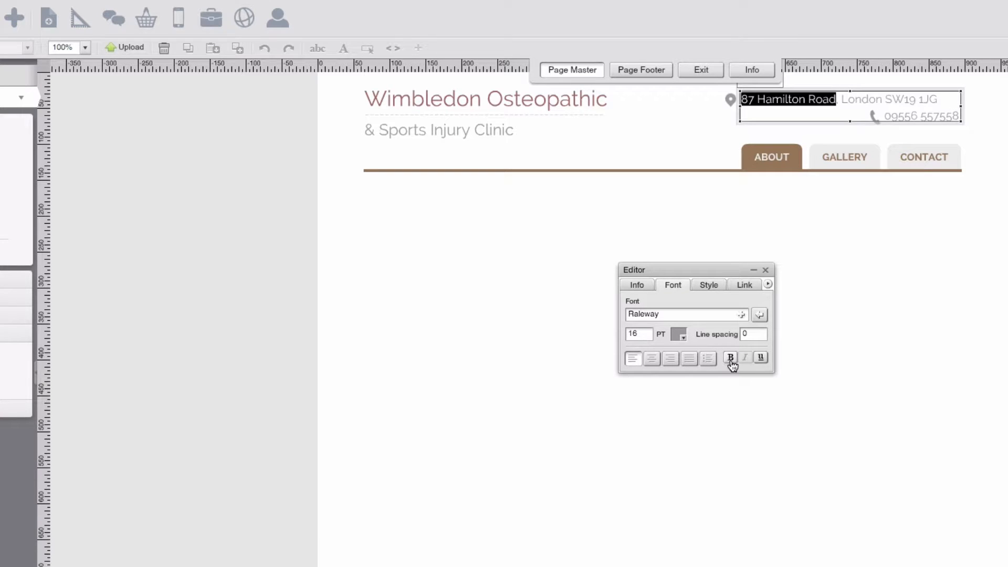
{"action": "left_click", "coordinate": [731, 358]}
{"action": "left_click", "coordinate": [786, 198]}
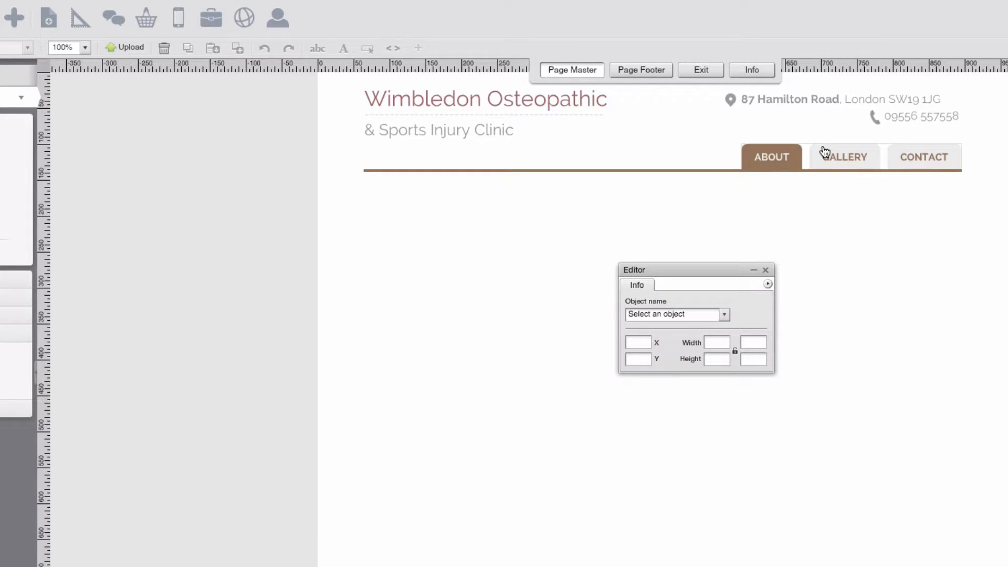
Delete the empty line after the postcode so the address text box shrinks to one line
{"action": "left_click", "coordinate": [874, 109]}
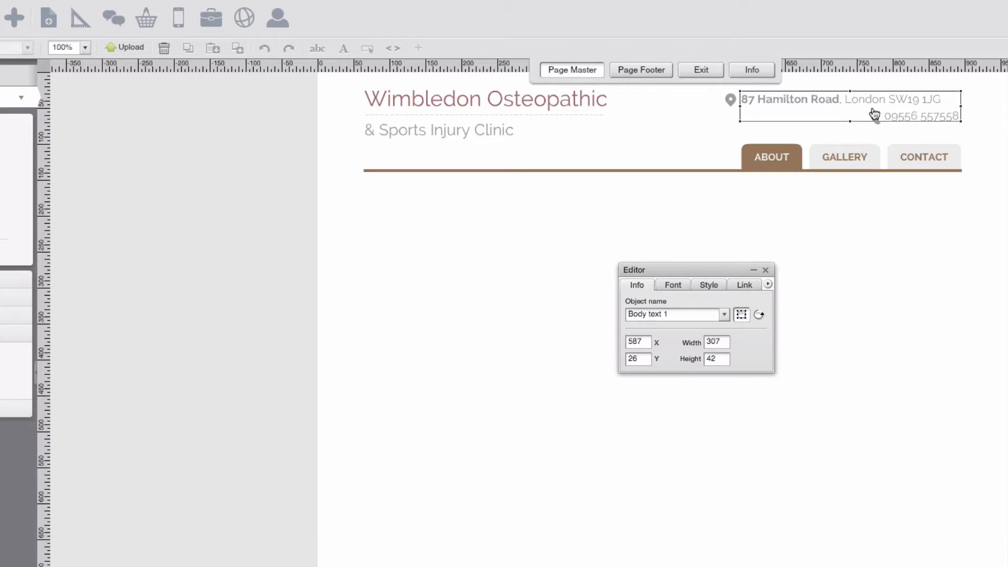
{"action": "left_click", "coordinate": [872, 109]}
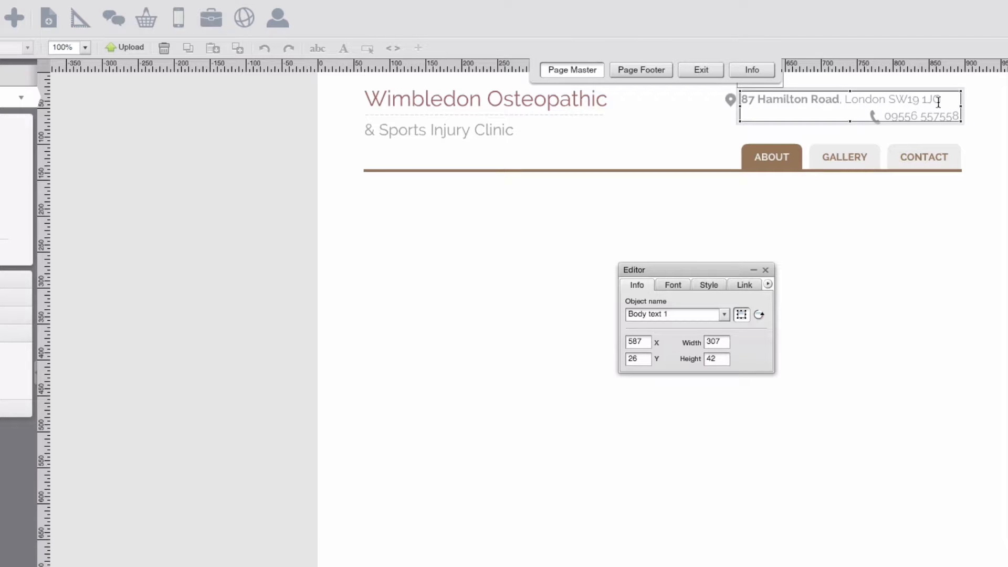
{"action": "key", "text": "Delete"}
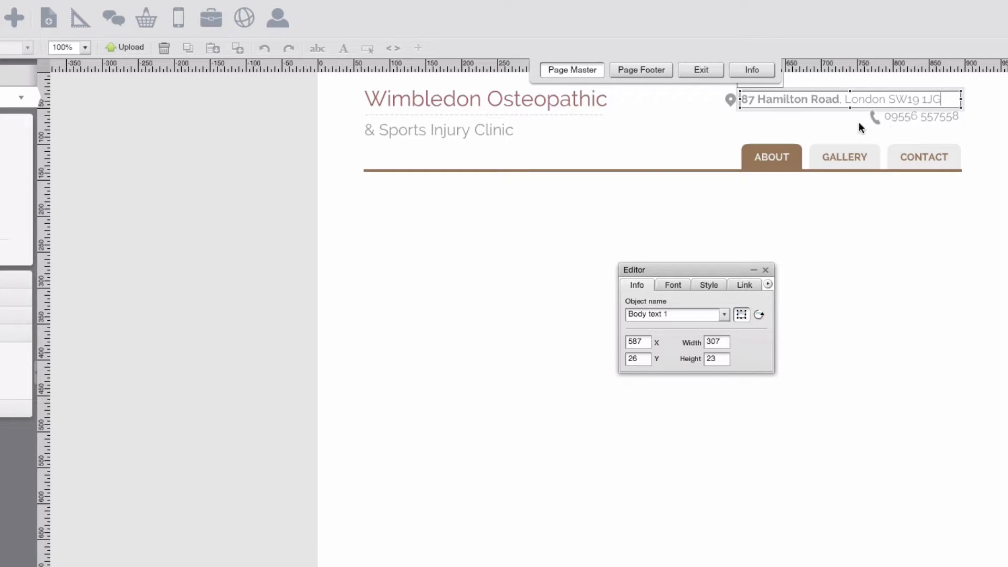
{"action": "left_click", "coordinate": [941, 226]}
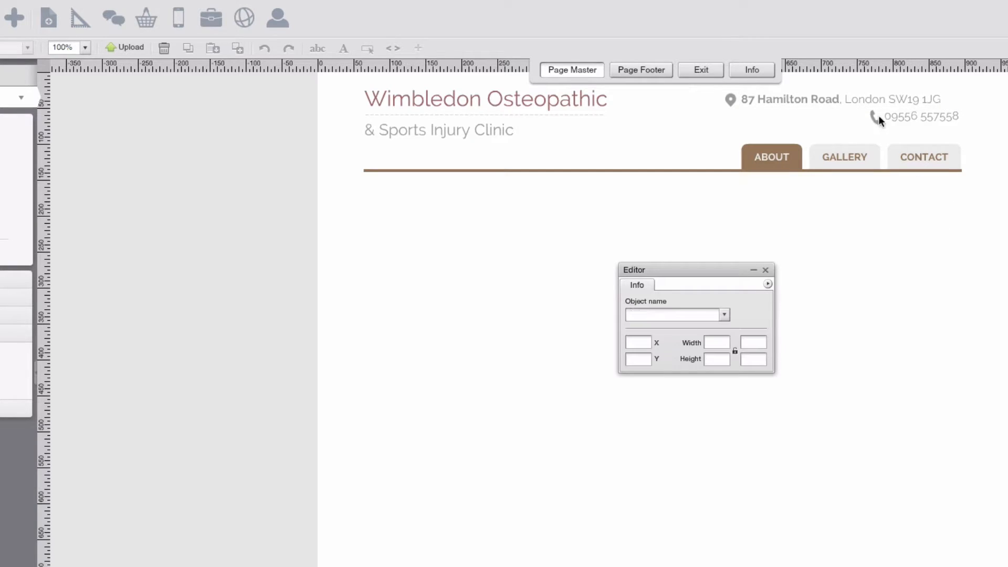
Right-align the header address text so it lines up with the phone number below
{"action": "left_click", "coordinate": [919, 105]}
{"action": "left_click", "coordinate": [929, 241]}
{"action": "left_click", "coordinate": [742, 108]}
{"action": "left_click", "coordinate": [825, 261]}
{"action": "left_click", "coordinate": [779, 105]}
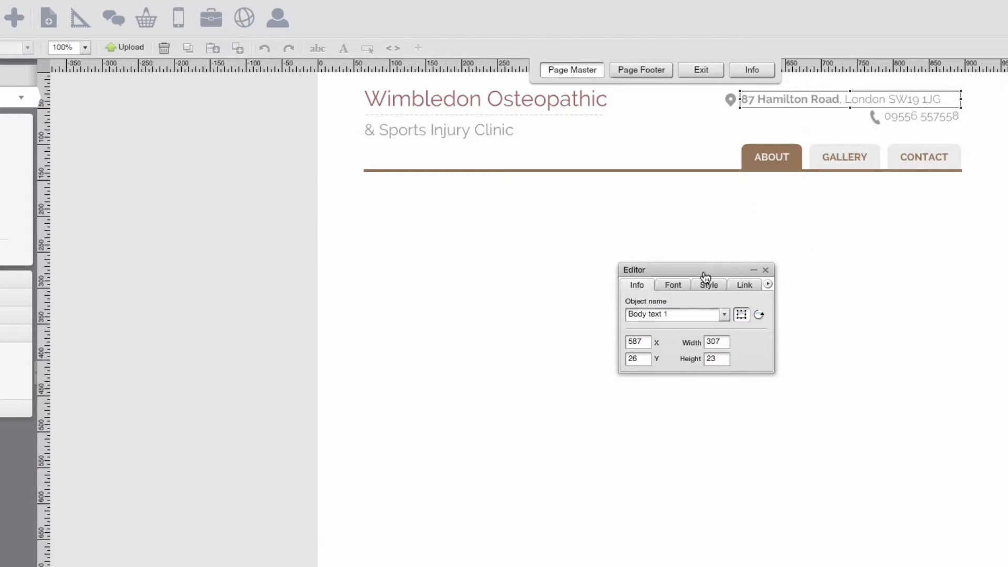
{"action": "left_click", "coordinate": [683, 287]}
{"action": "left_click", "coordinate": [689, 357]}
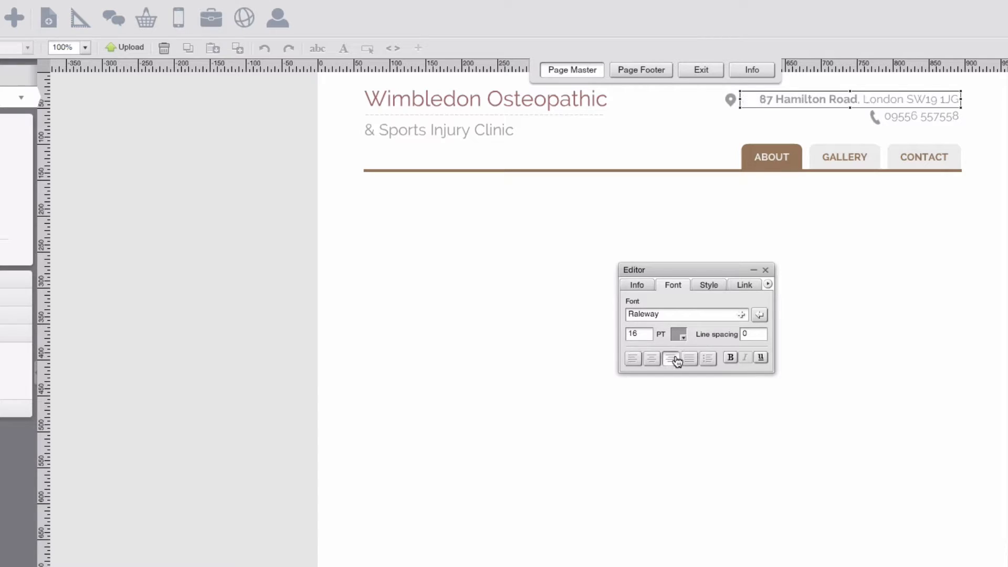
{"action": "left_click", "coordinate": [931, 164]}
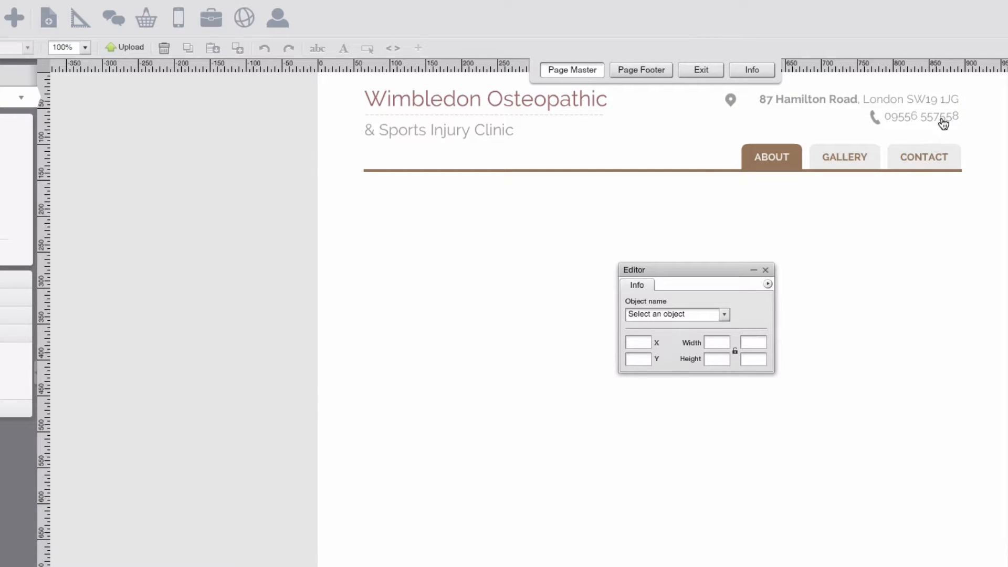
Nudge the location pin icon right until it sits just before the street number of the address
{"action": "left_click", "coordinate": [731, 101]}
{"action": "key", "text": "shift+Right"}
{"action": "key", "text": "shift+Right"}
{"action": "key", "text": "shift+Right"}
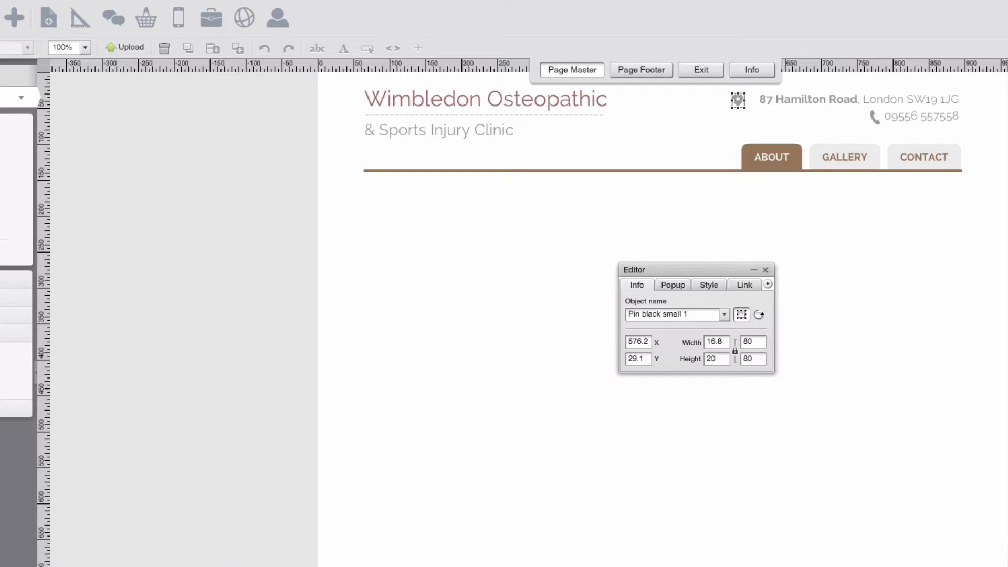
{"action": "key", "text": "Left"}
{"action": "key", "text": "Left"}
{"action": "key", "text": "Left"}
{"action": "key", "text": "Left"}
{"action": "key", "text": "Left"}
{"action": "left_click", "coordinate": [776, 182]}
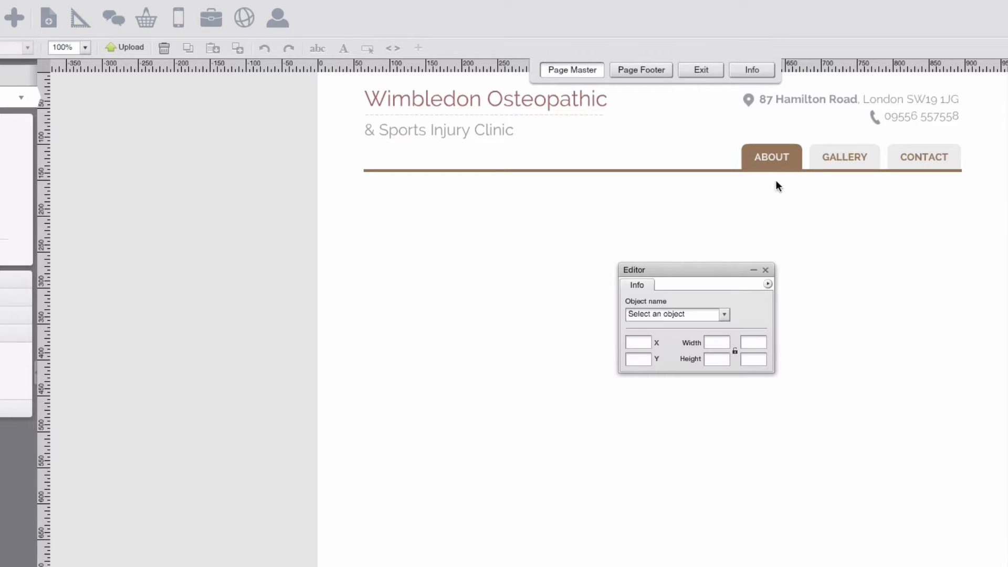
Fine-tune the location pin's horizontal position beside the address, using both 10 px and single-pixel nudges
{"action": "left_click", "coordinate": [748, 105]}
{"action": "left_click", "coordinate": [827, 241]}
{"action": "left_click", "coordinate": [751, 105]}
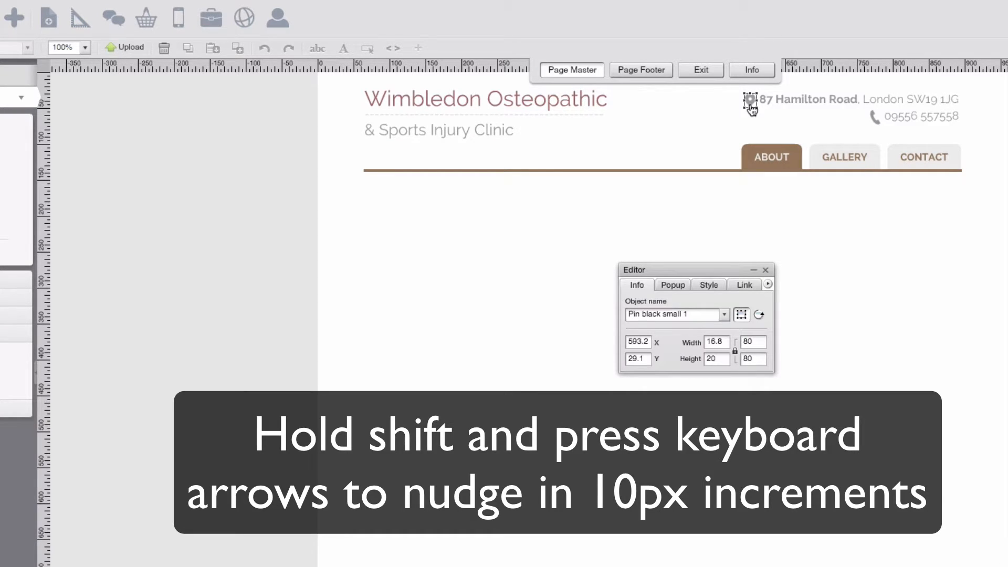
{"action": "key", "text": "shift+Left"}
{"action": "key", "text": "shift+Right"}
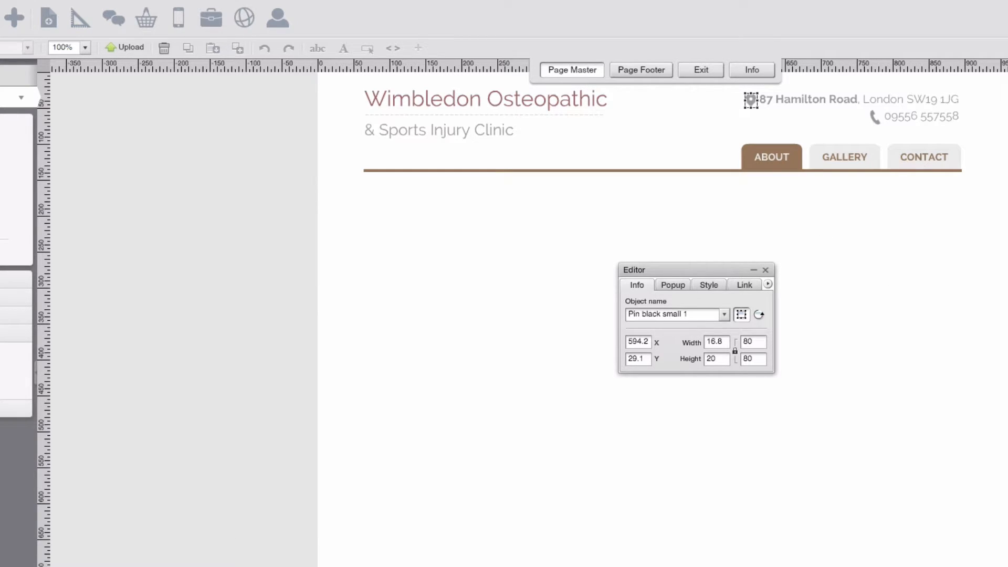
{"action": "left_click", "coordinate": [853, 264]}
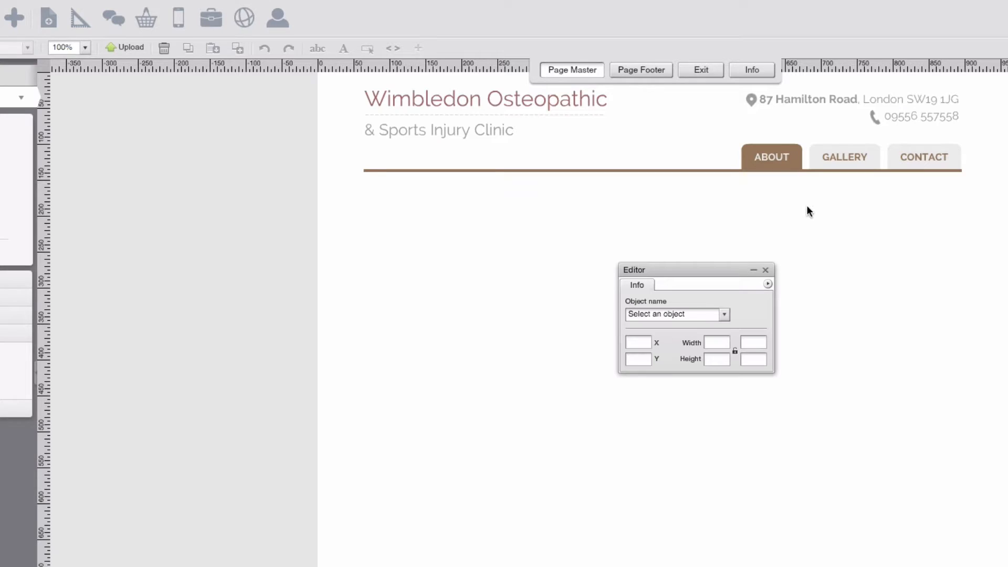
{"action": "left_click", "coordinate": [749, 105]}
{"action": "left_click", "coordinate": [863, 204]}
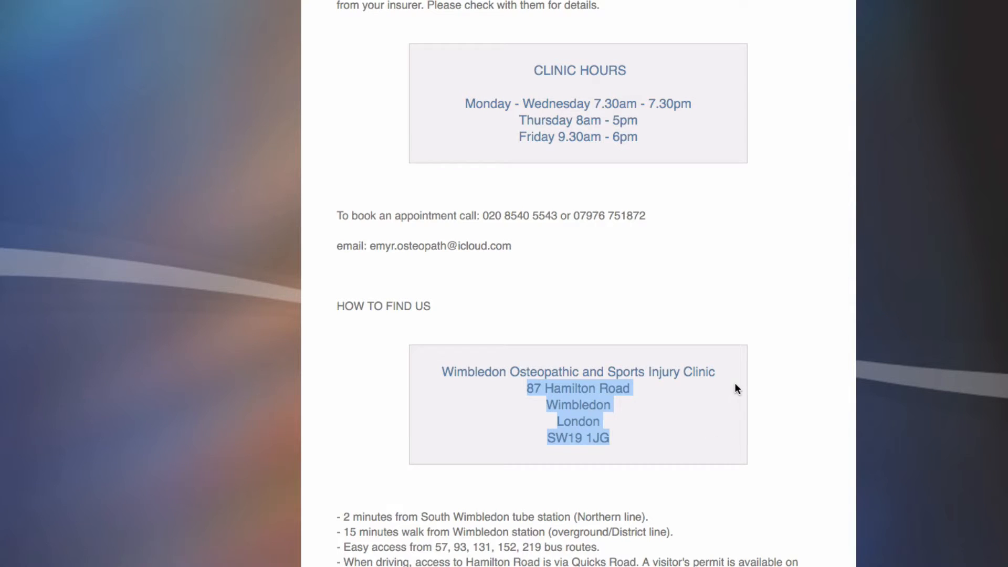
Copy the clinic's telephone number from the header of the existing clinic site
{"action": "scroll", "coordinate": [734, 383], "scroll_direction": "up", "scroll_amount": 10}
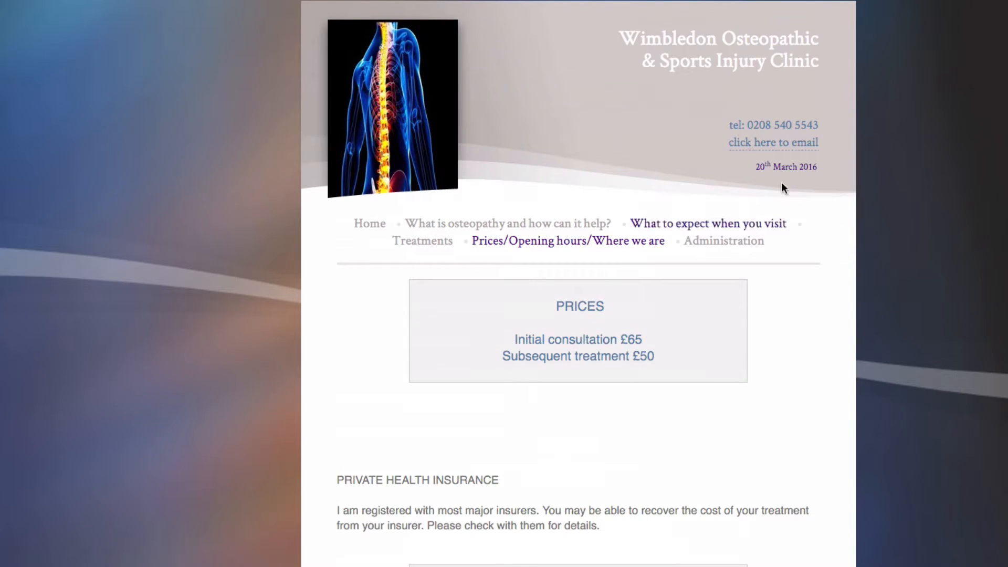
{"action": "left_click_drag", "start_coordinate": [749, 126], "coordinate": [819, 127]}
{"action": "right_click", "coordinate": [819, 127]}
{"action": "key", "text": "Escape"}
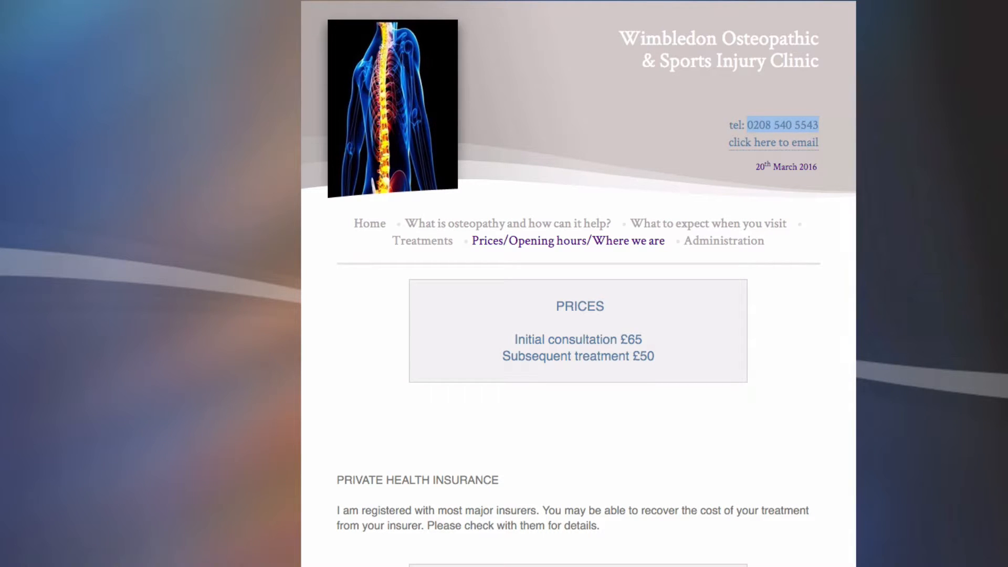
{"action": "left_click", "coordinate": [821, 124]}
{"action": "left_click_drag", "start_coordinate": [748, 126], "coordinate": [817, 123]}
{"action": "right_click", "coordinate": [815, 125]}
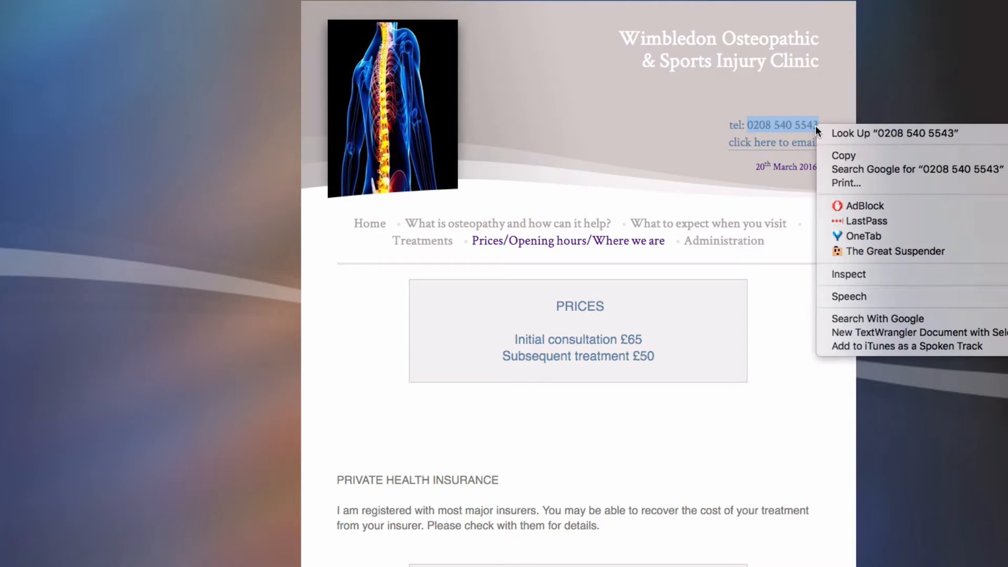
{"action": "left_click", "coordinate": [845, 155]}
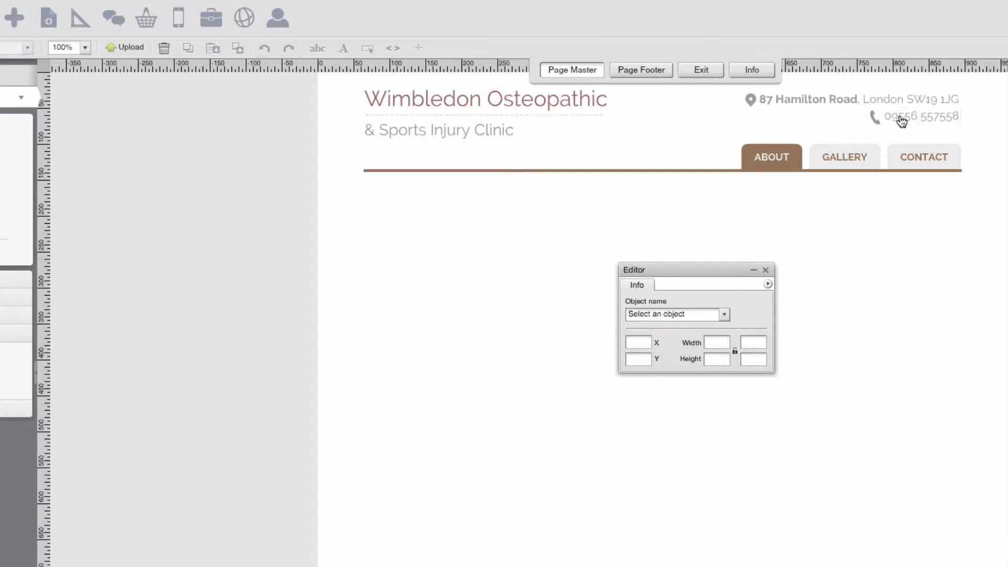
Replace the placeholder telephone number in the header with the copied clinic number
{"action": "left_click", "coordinate": [922, 119]}
{"action": "triple_click", "coordinate": [923, 118]}
{"action": "right_click", "coordinate": [924, 118]}
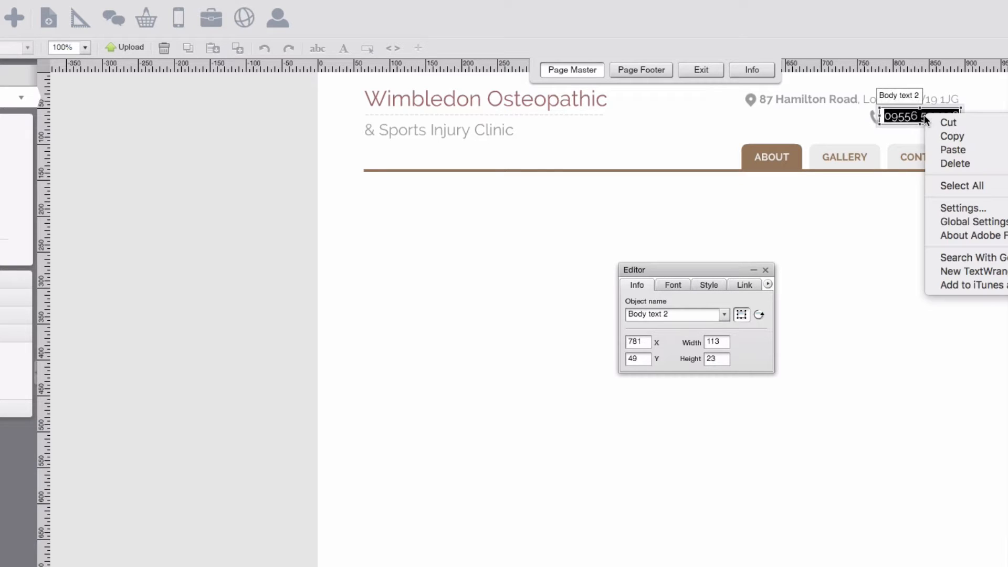
{"action": "left_click", "coordinate": [952, 149]}
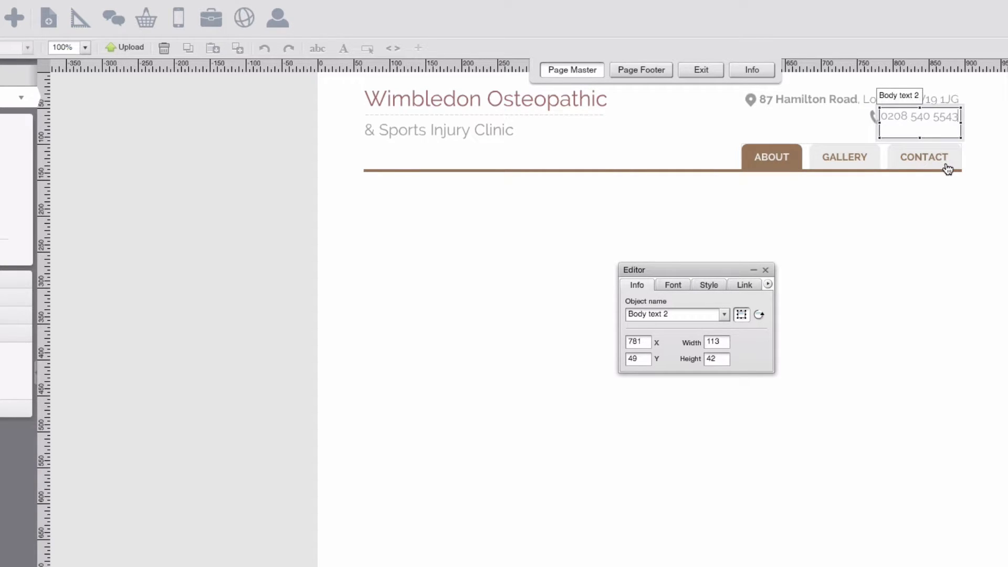
{"action": "left_click", "coordinate": [928, 241]}
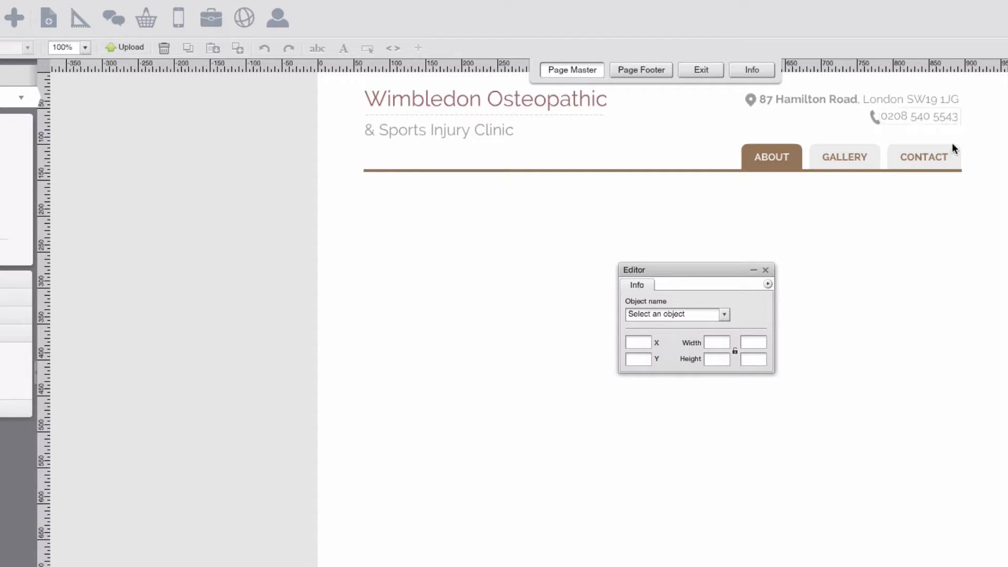
Right-align the telephone number text in the header so it ends flush with the address above
{"action": "left_click", "coordinate": [937, 122]}
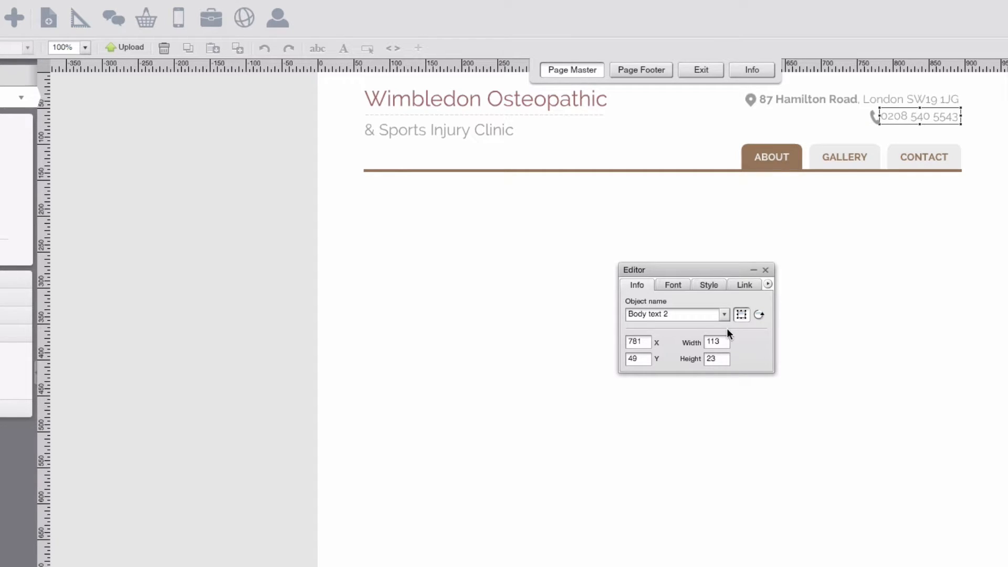
{"action": "left_click", "coordinate": [678, 287]}
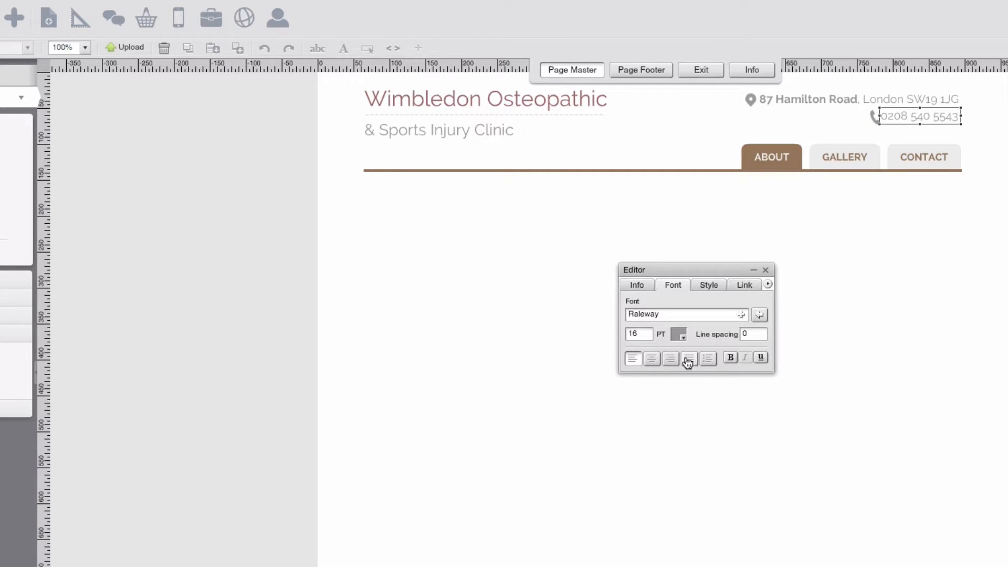
{"action": "left_click", "coordinate": [893, 231]}
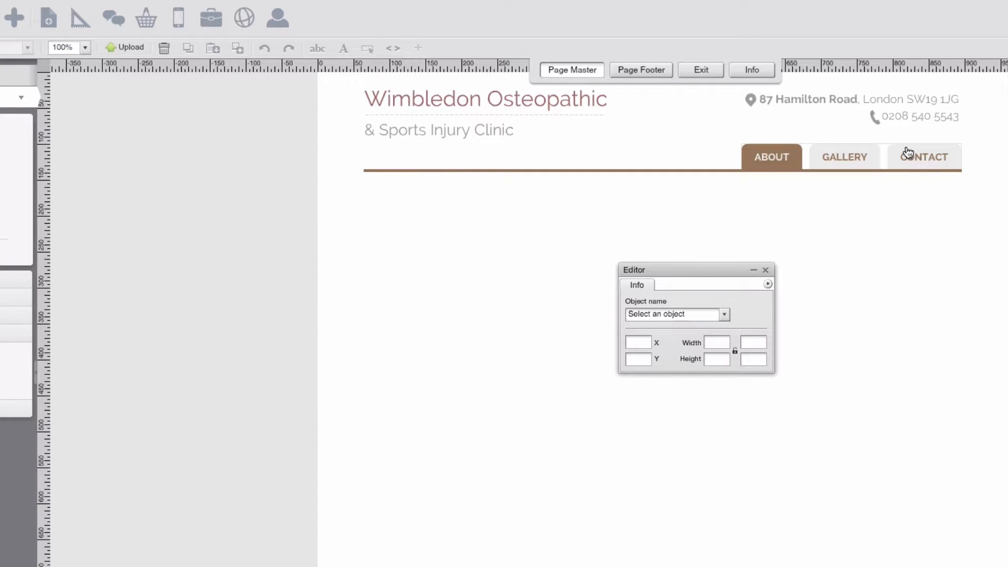
{"action": "left_click", "coordinate": [924, 120]}
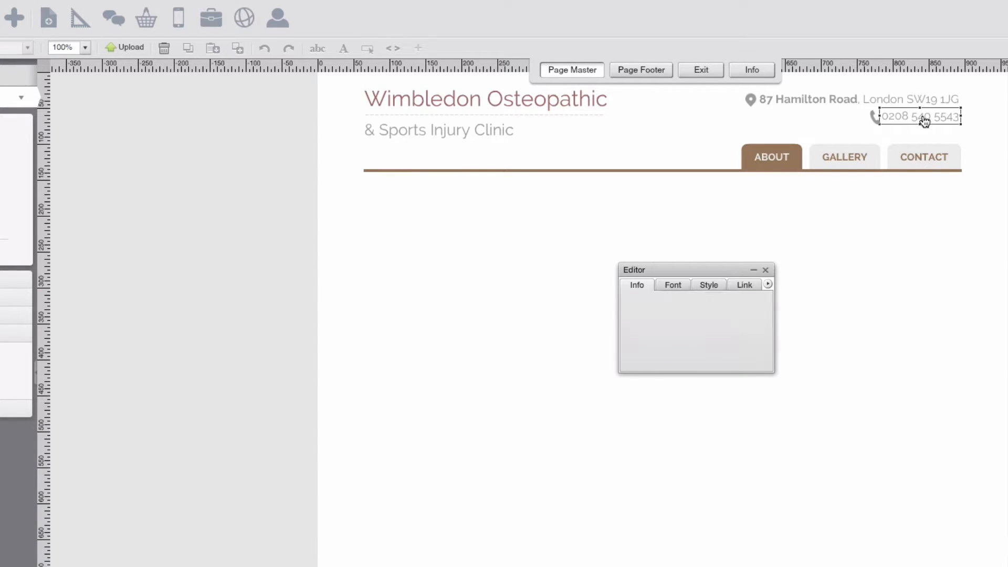
{"action": "left_click", "coordinate": [892, 249]}
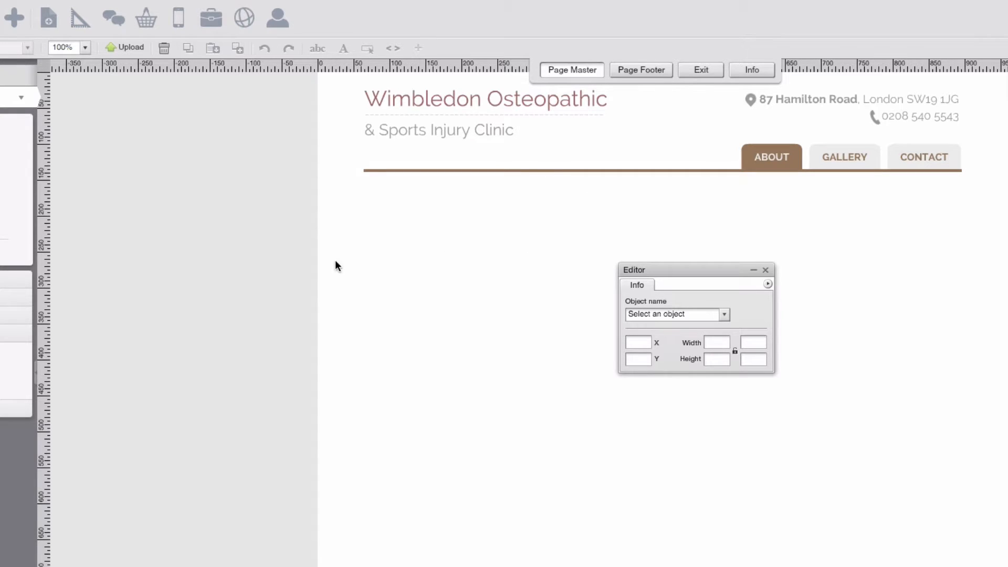
Stretch the thin brown line under the header upward into a 40 px high bar starting at Y 99
{"action": "left_click_drag", "start_coordinate": [335, 264], "coordinate": [703, 212]}
{"action": "left_click", "coordinate": [620, 170]}
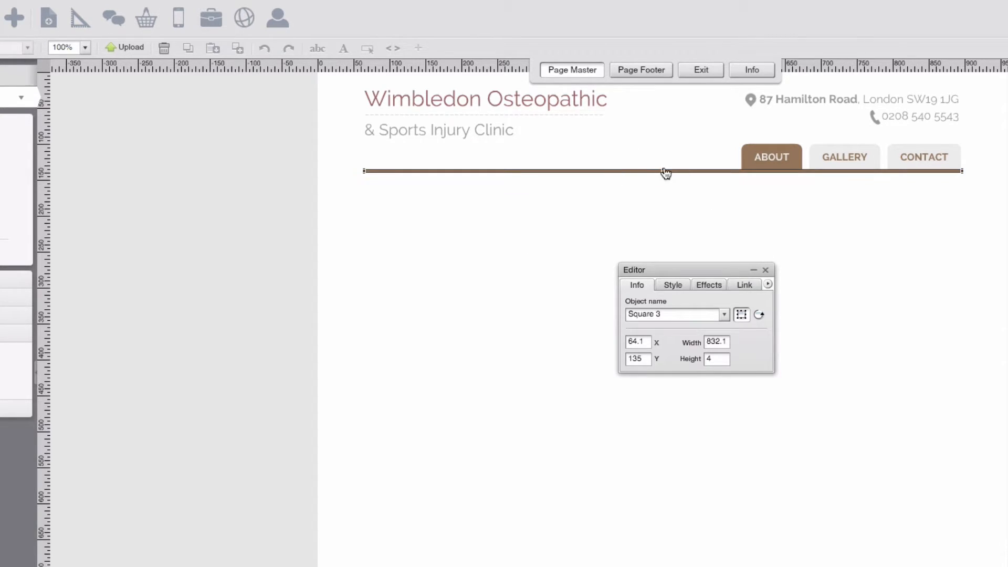
{"action": "left_click_drag", "start_coordinate": [670, 169], "coordinate": [697, 147]}
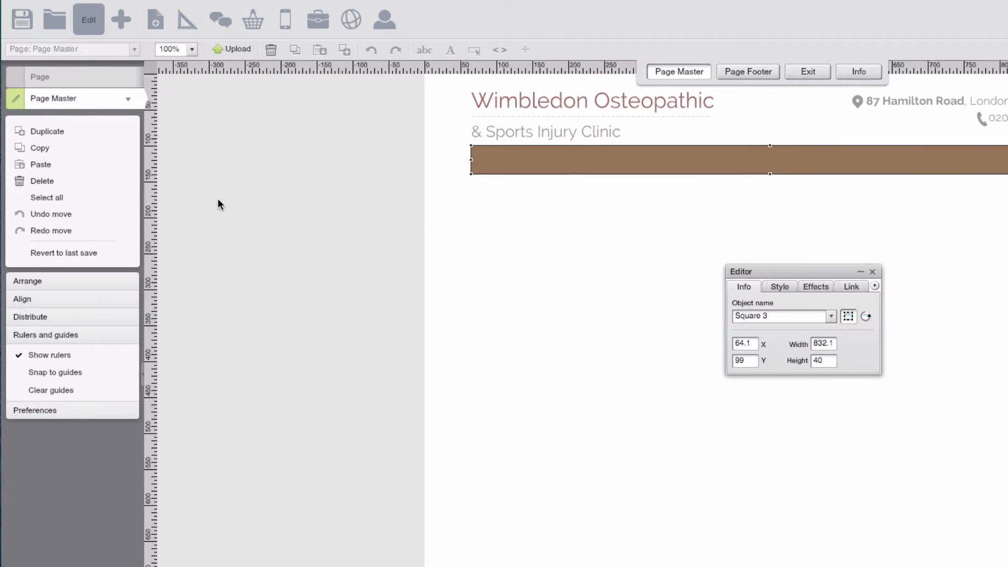
{"action": "left_click", "coordinate": [686, 191]}
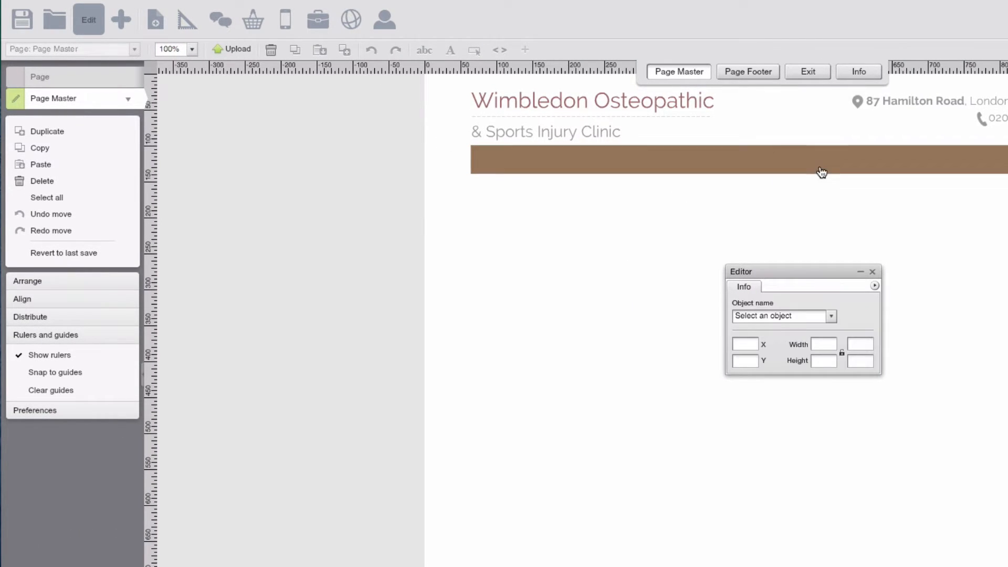
Send the brown header bar to the back so that the navigation menu sits on top of it
{"action": "left_click", "coordinate": [811, 169]}
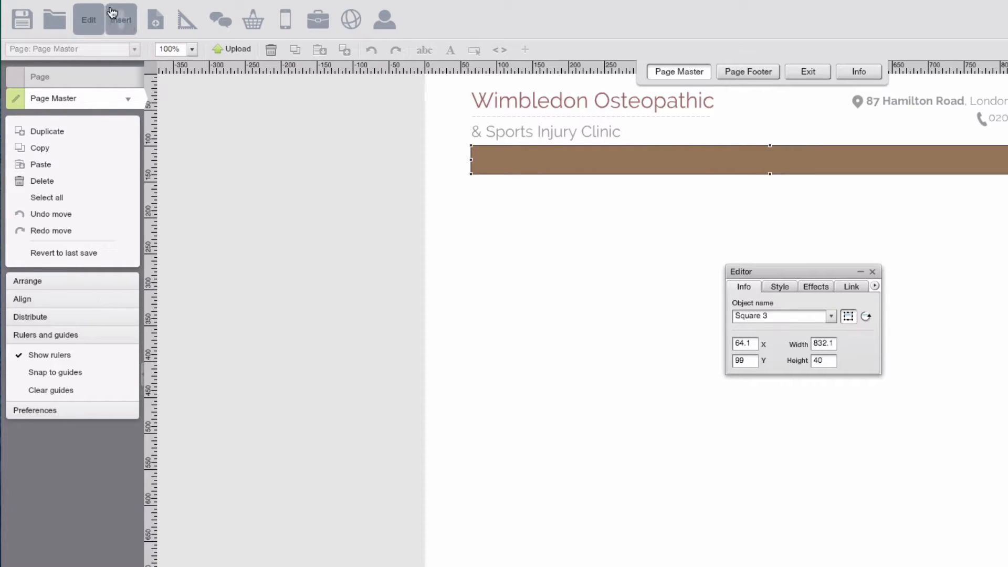
{"action": "left_click", "coordinate": [96, 281]}
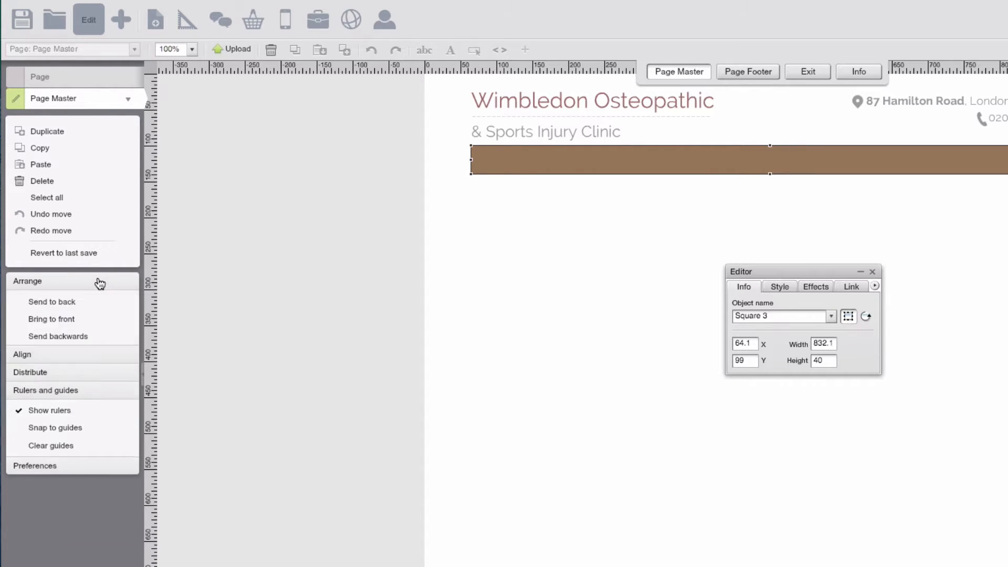
{"action": "left_click", "coordinate": [74, 305]}
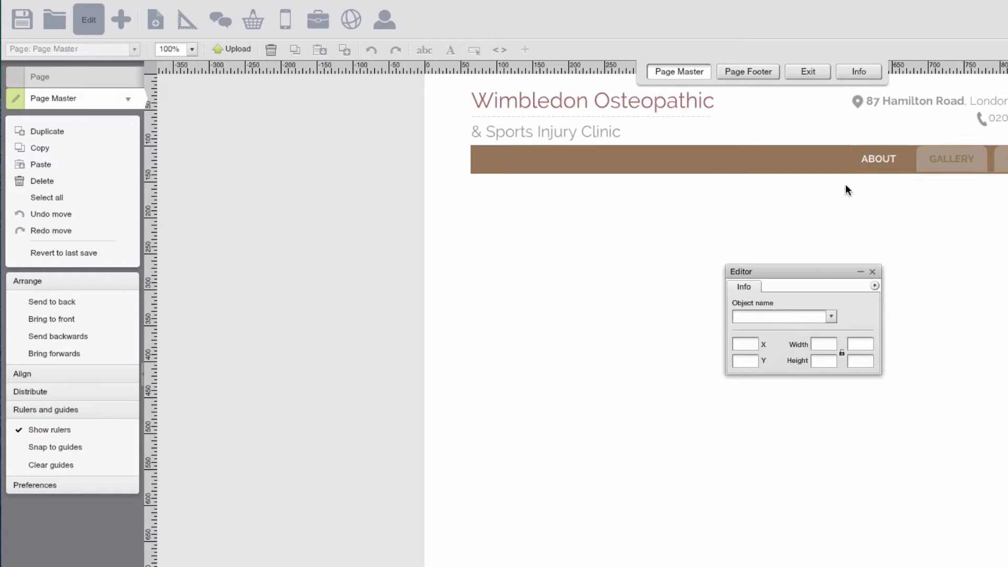
Select the navigation menu together with the brown bar and align their left edges
{"action": "left_click", "coordinate": [895, 163]}
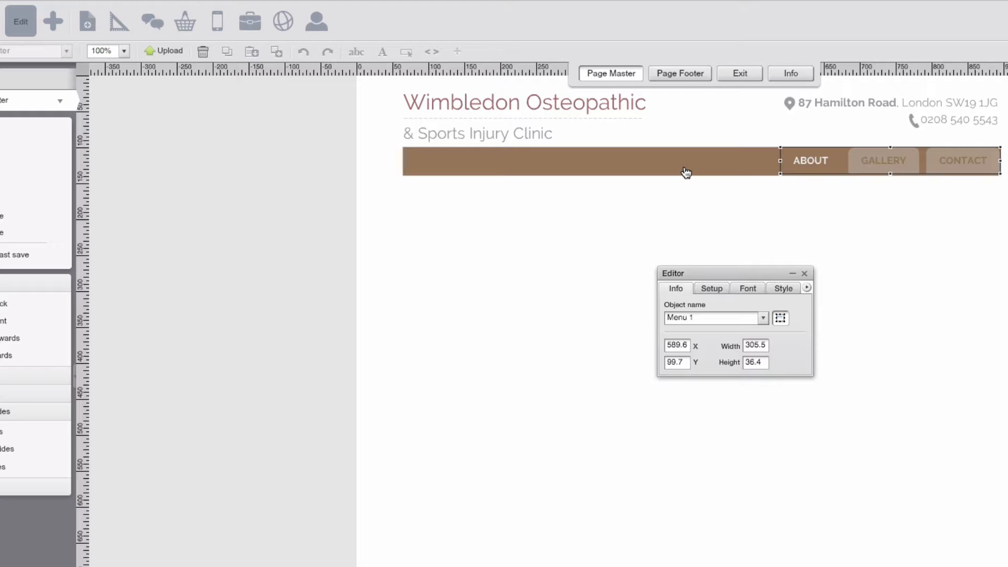
{"action": "left_click", "coordinate": [635, 174]}
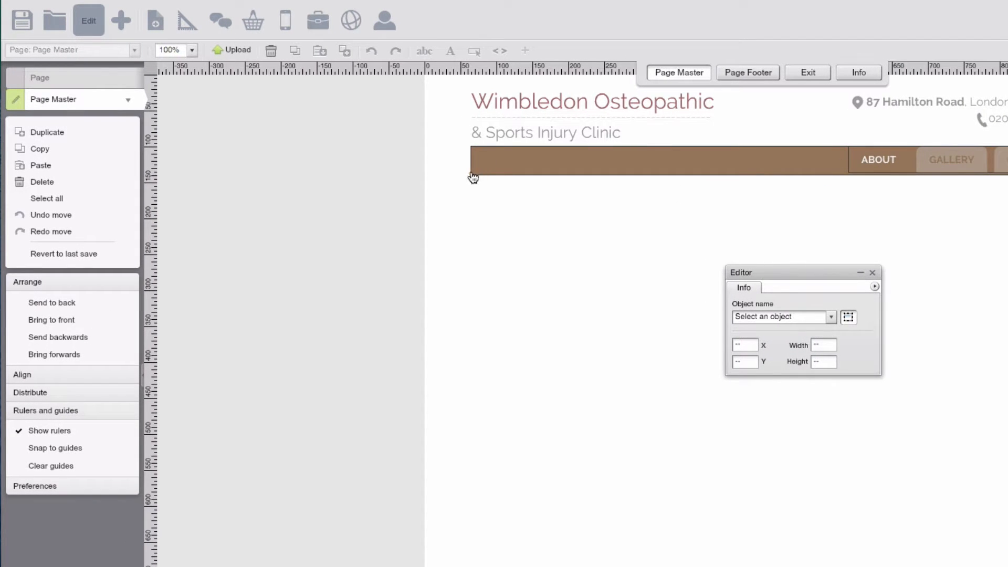
{"action": "left_click", "coordinate": [90, 375]}
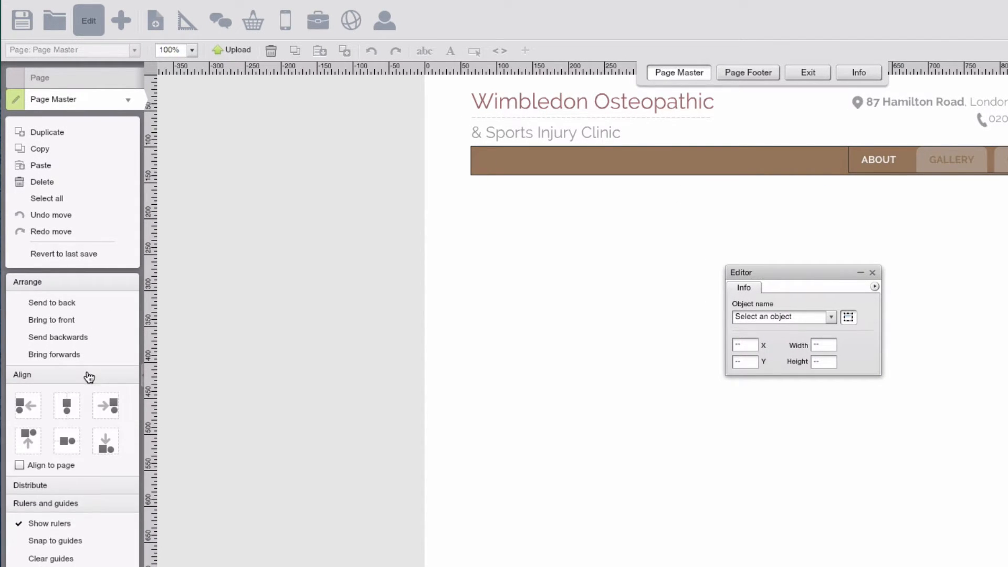
{"action": "left_click", "coordinate": [34, 410]}
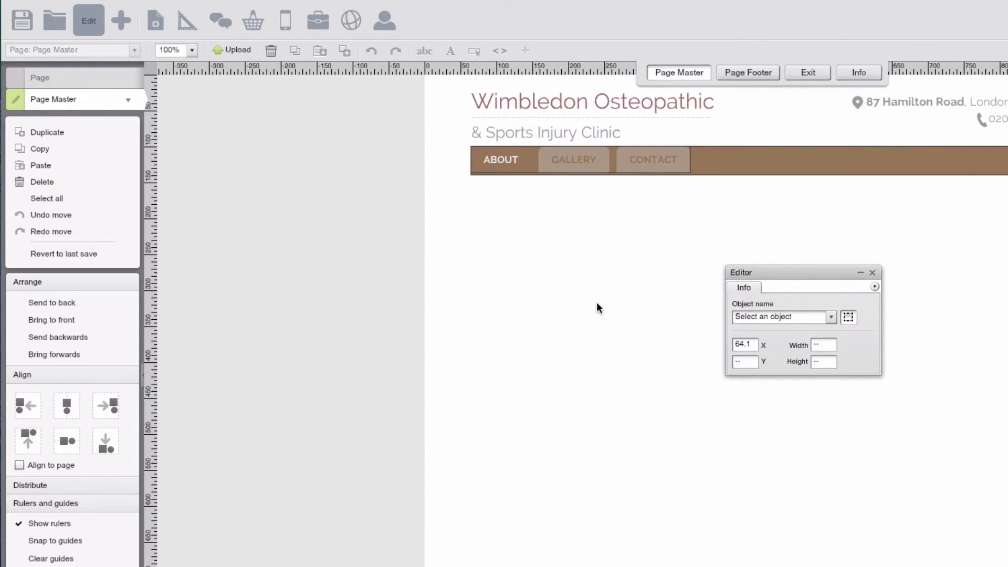
Nudge the navigation menu down a few pixels so its tabs sit on the bottom edge of the brown bar
{"action": "left_click", "coordinate": [612, 165]}
{"action": "left_click", "coordinate": [650, 219]}
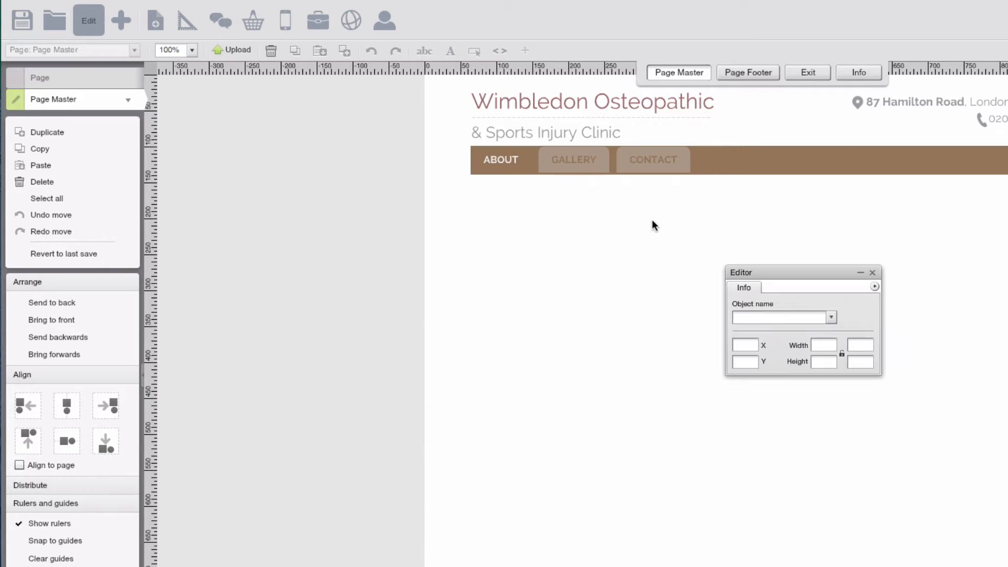
{"action": "left_click", "coordinate": [656, 172]}
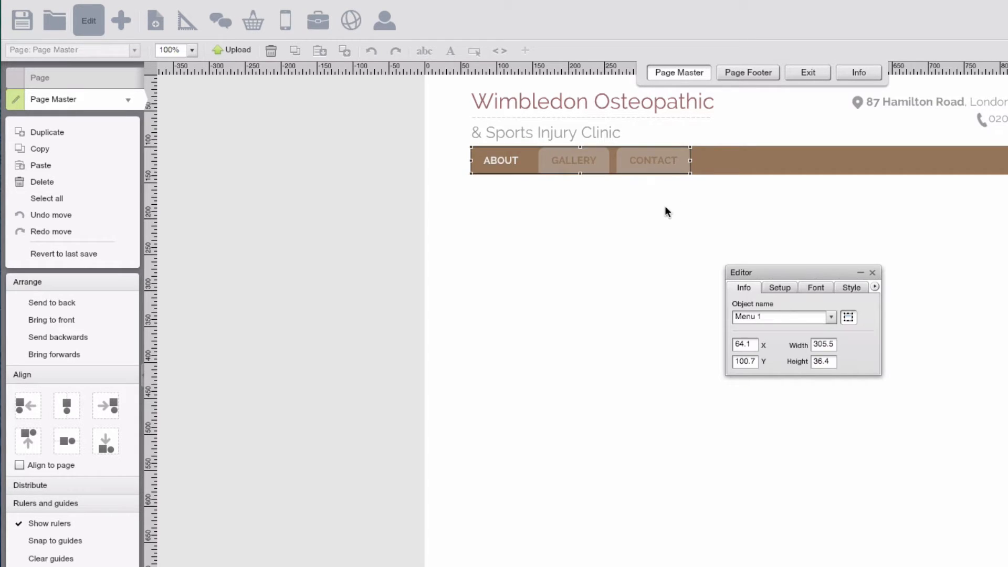
{"action": "left_click", "coordinate": [662, 201]}
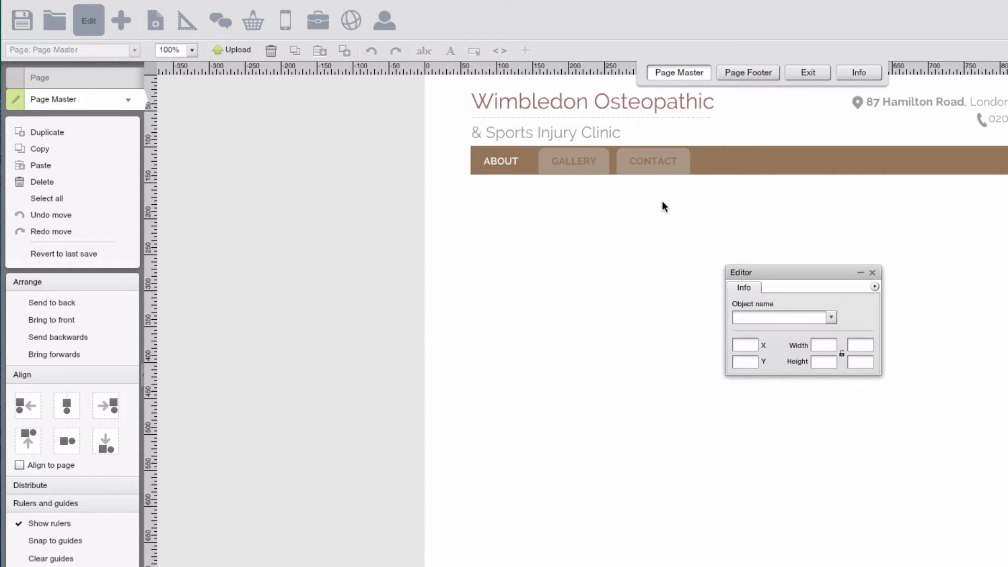
{"action": "left_click", "coordinate": [664, 174]}
{"action": "left_click", "coordinate": [702, 201]}
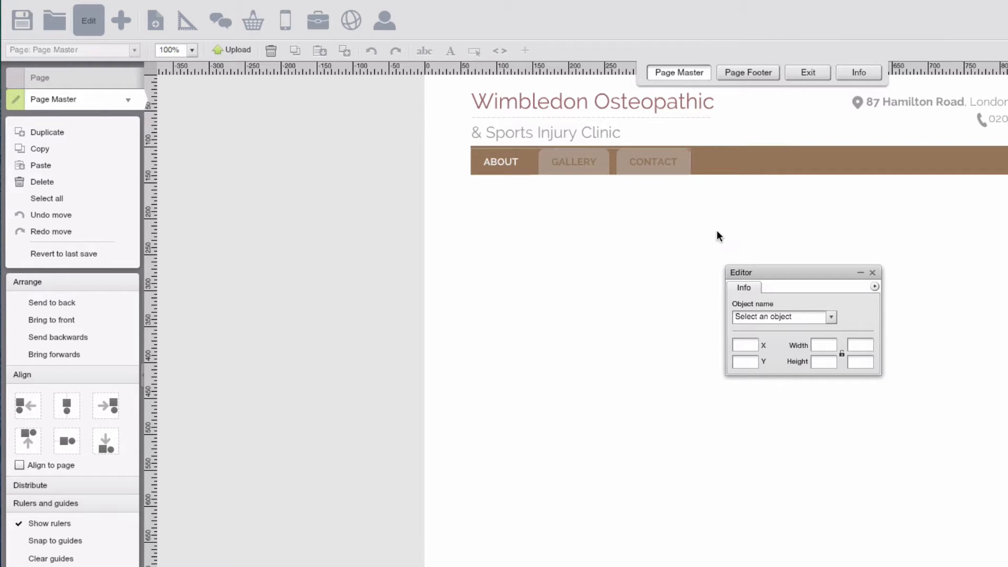
Lower the top edge of the brown bar slightly so its height matches the menu tabs
{"action": "left_click", "coordinate": [725, 163]}
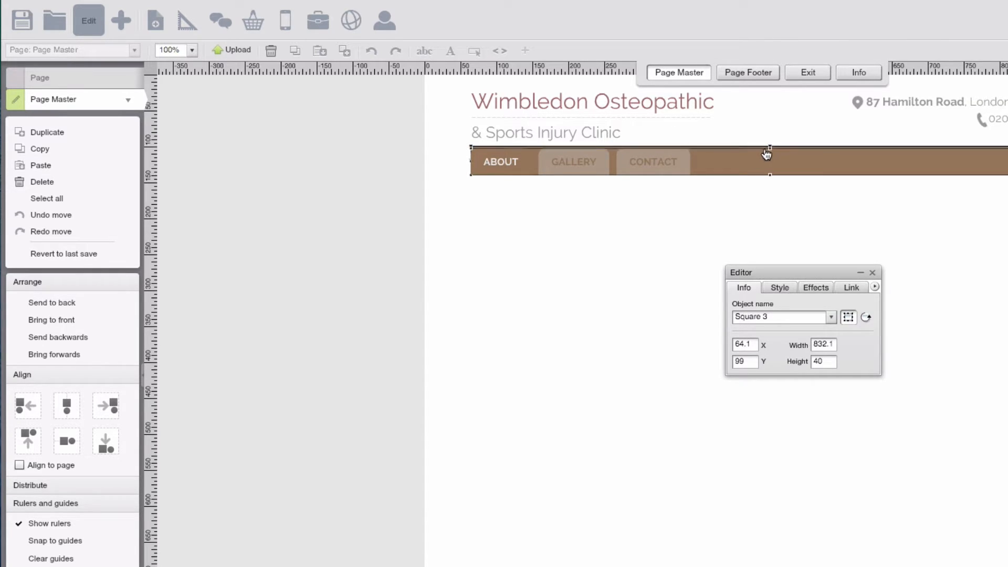
{"action": "left_click", "coordinate": [712, 205]}
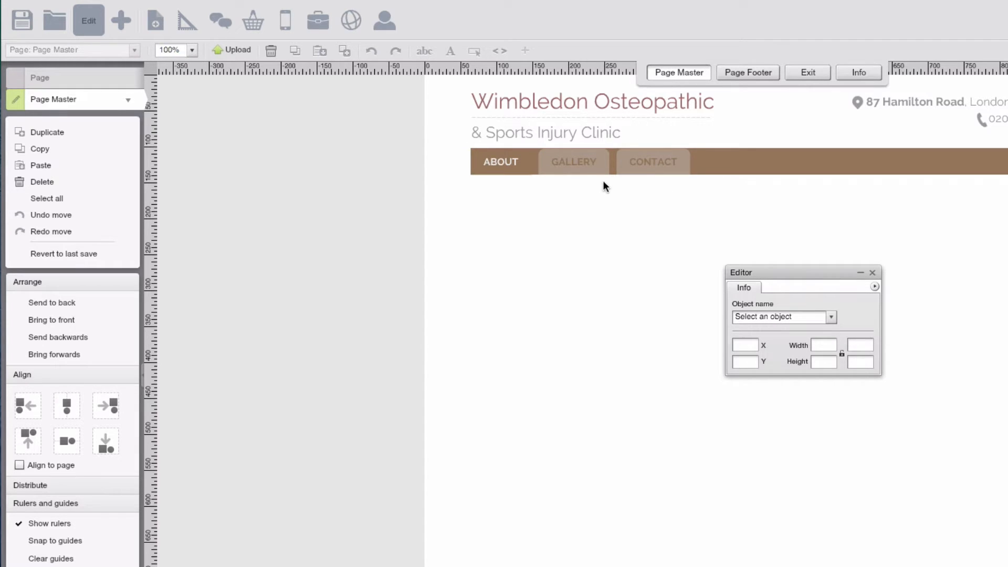
{"action": "left_click", "coordinate": [578, 163]}
{"action": "left_click", "coordinate": [623, 209]}
{"action": "left_click_drag", "start_coordinate": [466, 231], "coordinate": [1005, 141]}
{"action": "left_click", "coordinate": [540, 267]}
Set the font size of the "& Sports Injury Clinic" tagline to 20 pt
{"action": "left_click", "coordinate": [479, 142]}
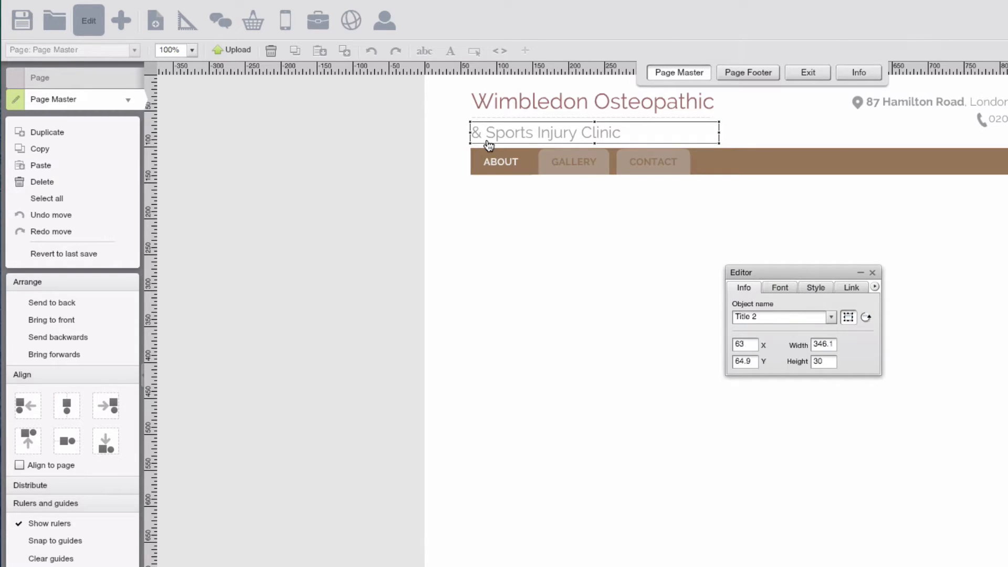
{"action": "left_click", "coordinate": [768, 290]}
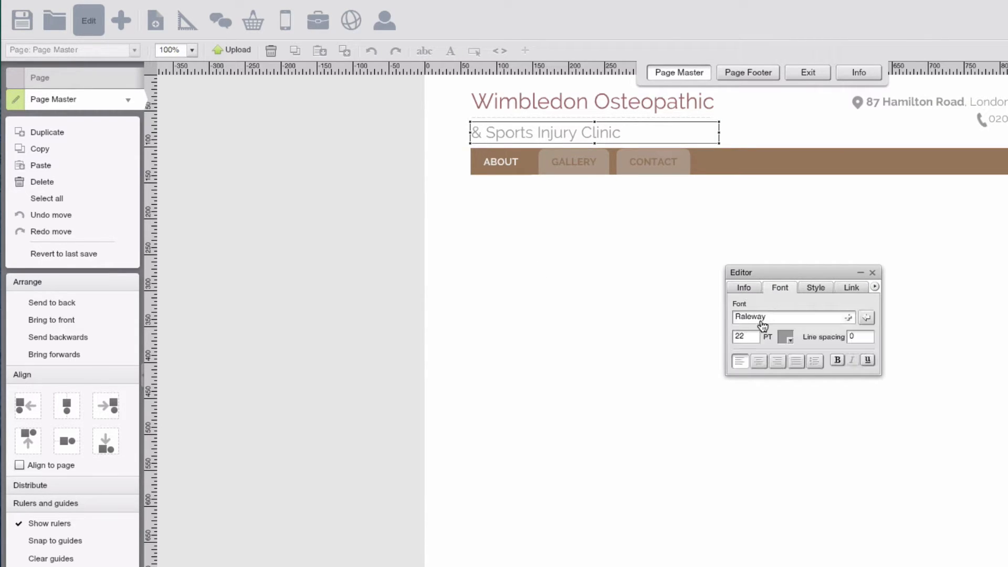
{"action": "left_click", "coordinate": [624, 276]}
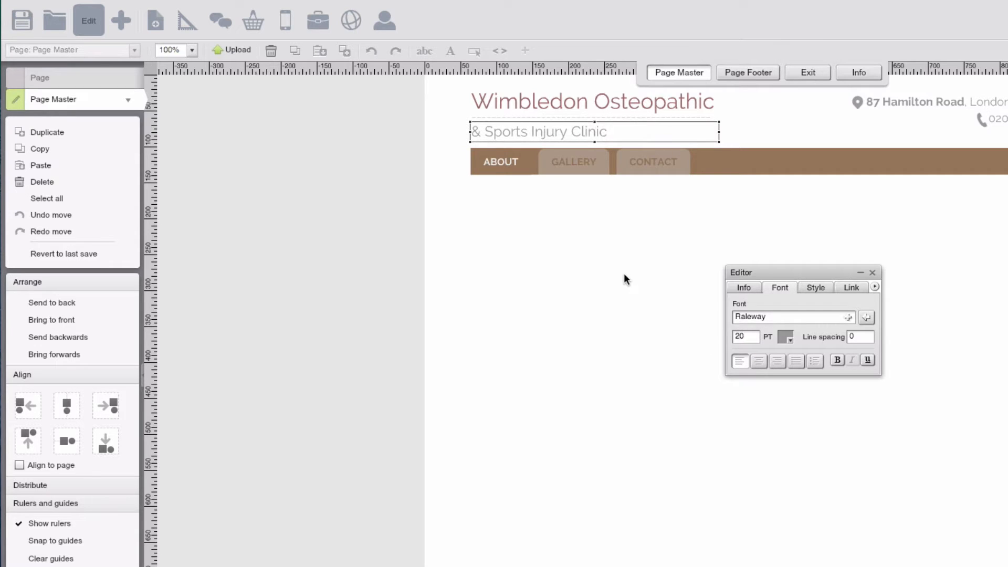
Nudge the "& Sports Injury Clinic" tagline up closer to the dashed line beneath the title and save the site
{"action": "left_click", "coordinate": [536, 139]}
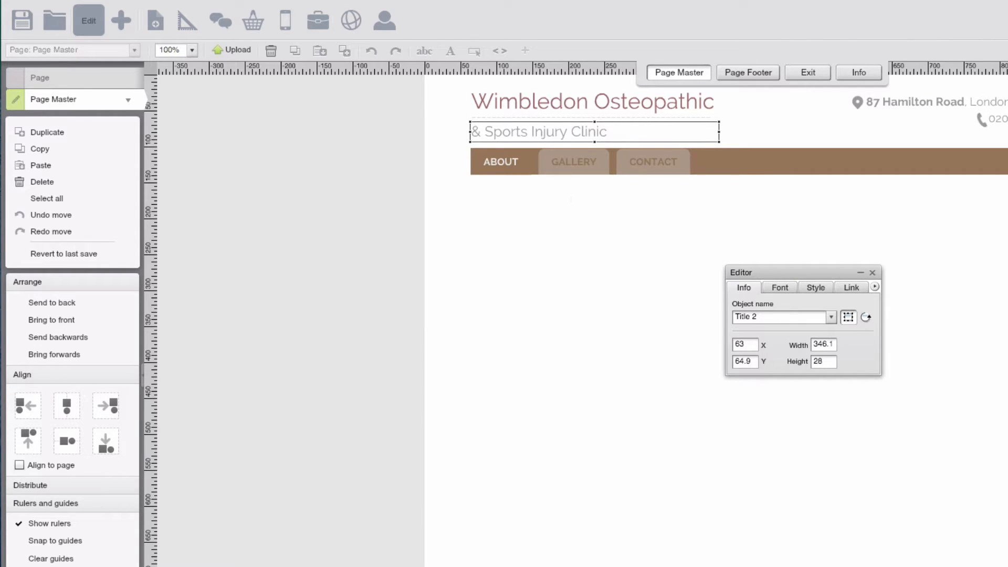
{"action": "left_click", "coordinate": [560, 203]}
{"action": "left_click", "coordinate": [548, 135]}
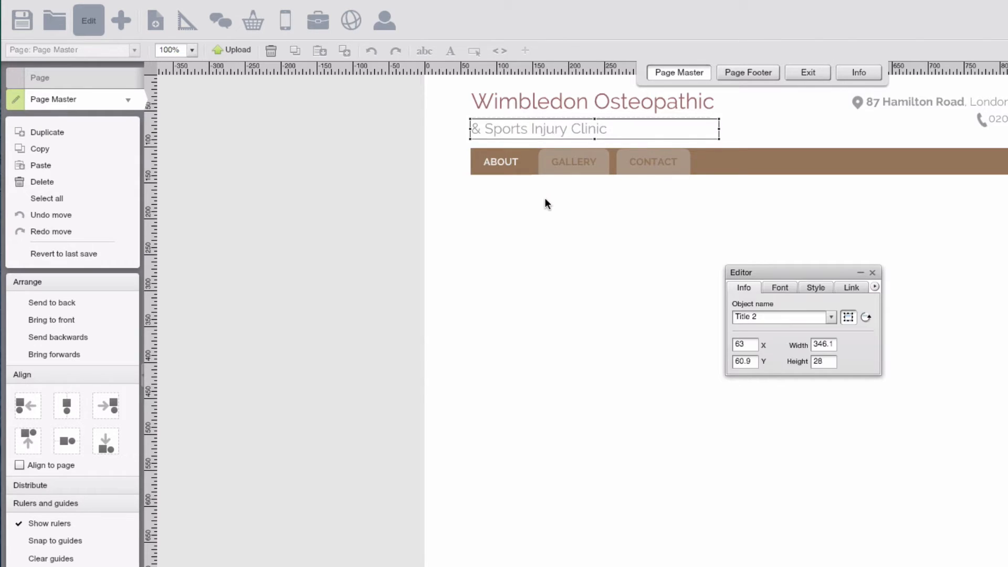
{"action": "left_click", "coordinate": [544, 197]}
{"action": "left_click", "coordinate": [544, 122]}
{"action": "left_click", "coordinate": [558, 179]}
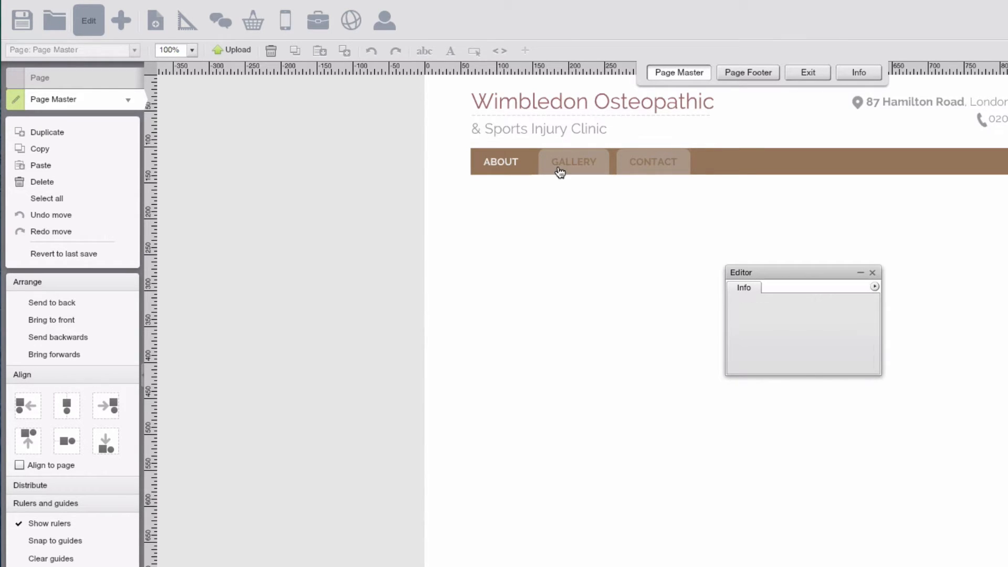
{"action": "left_click", "coordinate": [562, 139]}
{"action": "left_click", "coordinate": [578, 228]}
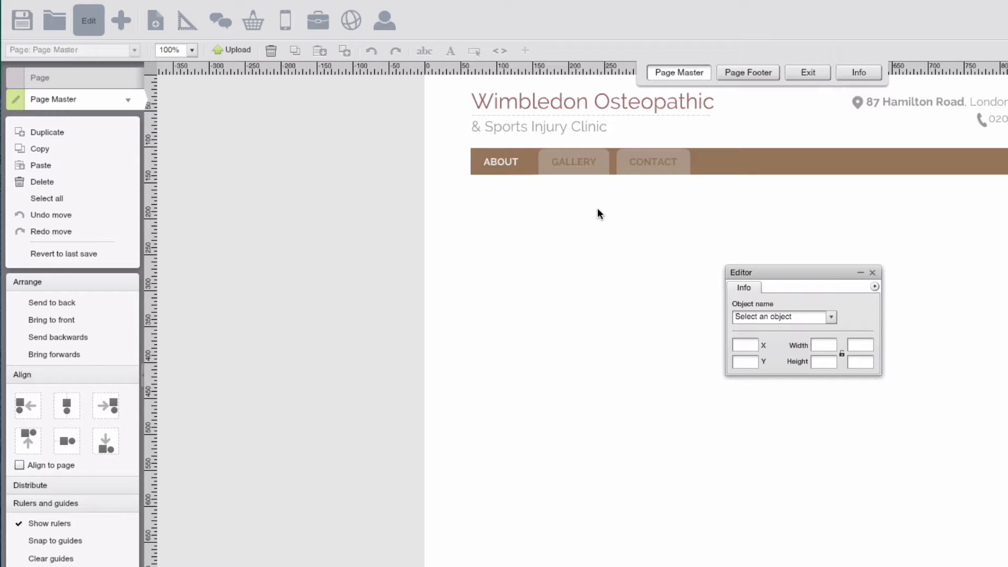
{"action": "left_click", "coordinate": [22, 21]}
Place horizontal guides above and below the header text, the lower at about 83 px, and nudge the address with its pin up towards the upper guide
{"action": "left_click_drag", "start_coordinate": [494, 73], "coordinate": [506, 134]}
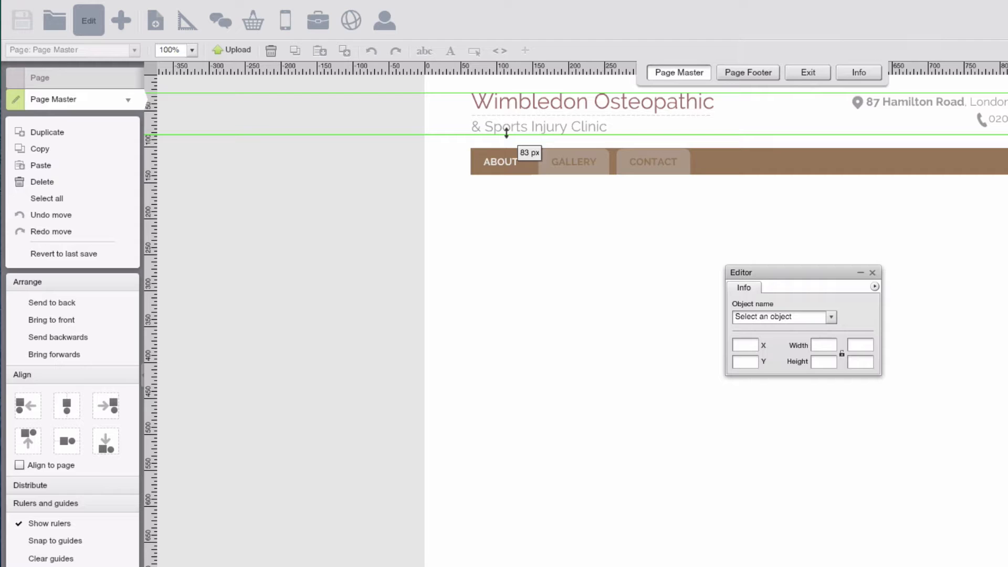
{"action": "left_click_drag", "start_coordinate": [507, 134], "coordinate": [506, 133]}
{"action": "left_click", "coordinate": [859, 104]}
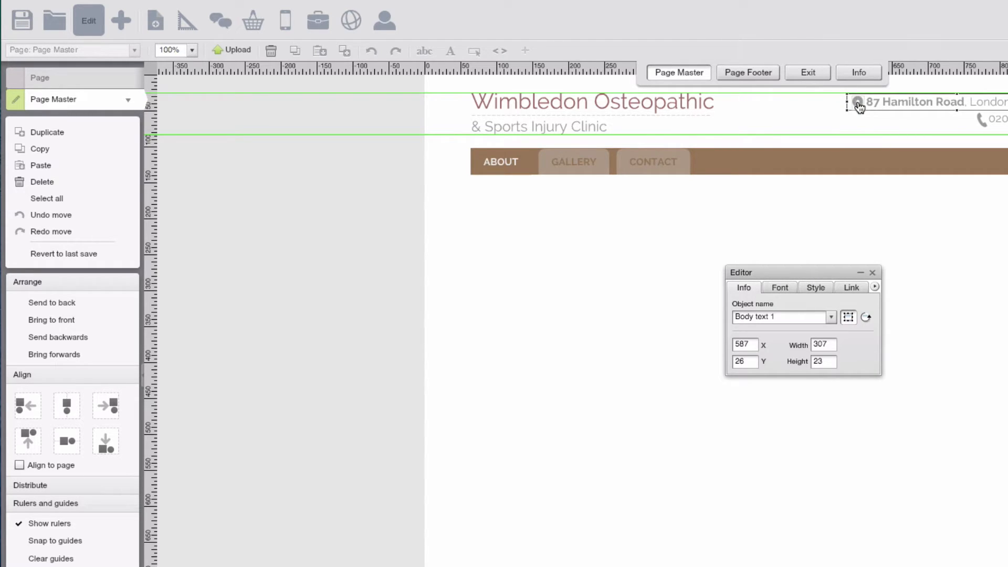
{"action": "left_click", "coordinate": [859, 107], "text": "shift"}
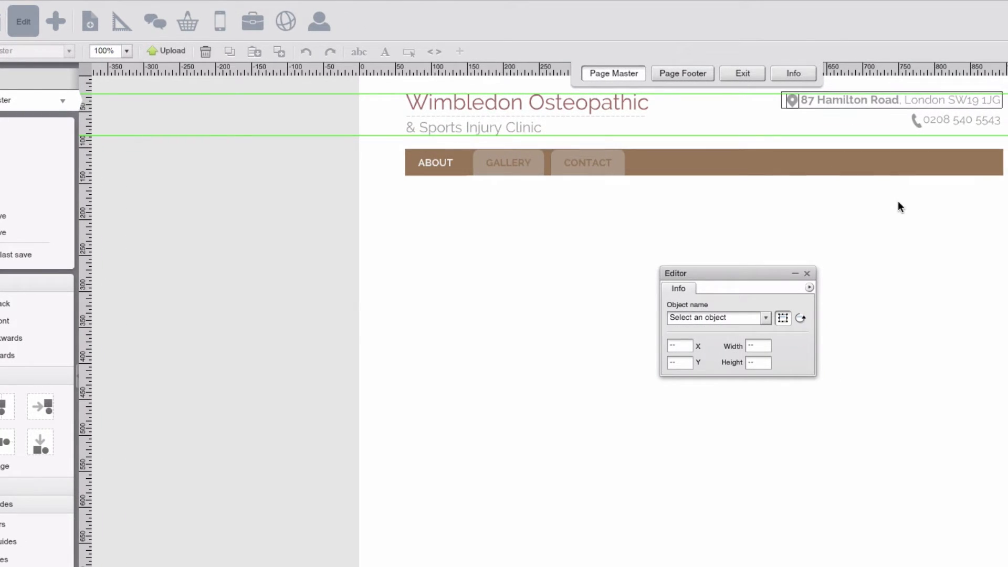
{"action": "left_click", "coordinate": [959, 141]}
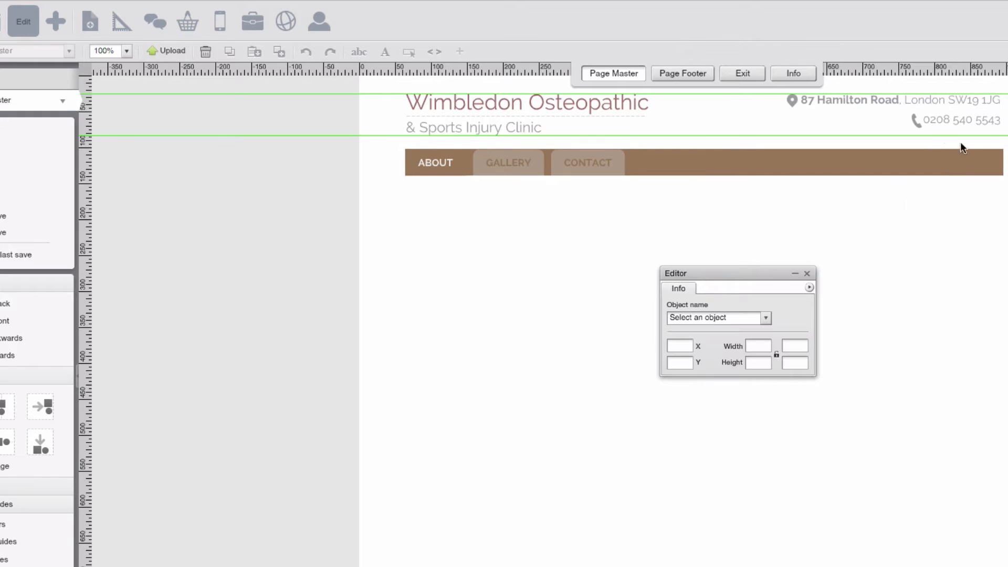
Set the font size of the phone number in the header to 18 pt
{"action": "left_click", "coordinate": [899, 109]}
{"action": "left_click", "coordinate": [625, 110]}
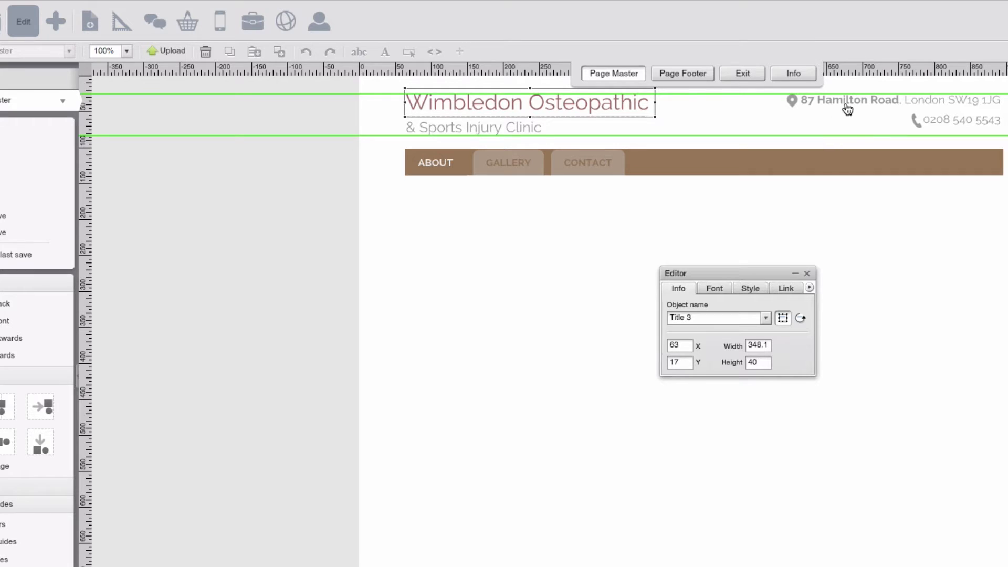
{"action": "left_click", "coordinate": [937, 127]}
{"action": "left_click", "coordinate": [887, 107]}
{"action": "left_click", "coordinate": [716, 288]}
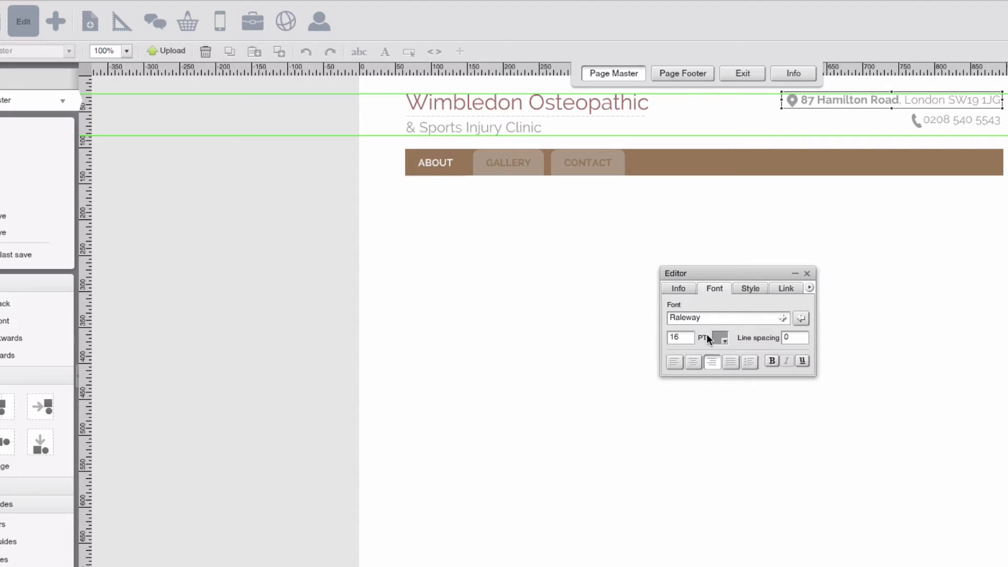
{"action": "left_click", "coordinate": [948, 121]}
{"action": "left_click", "coordinate": [714, 294]}
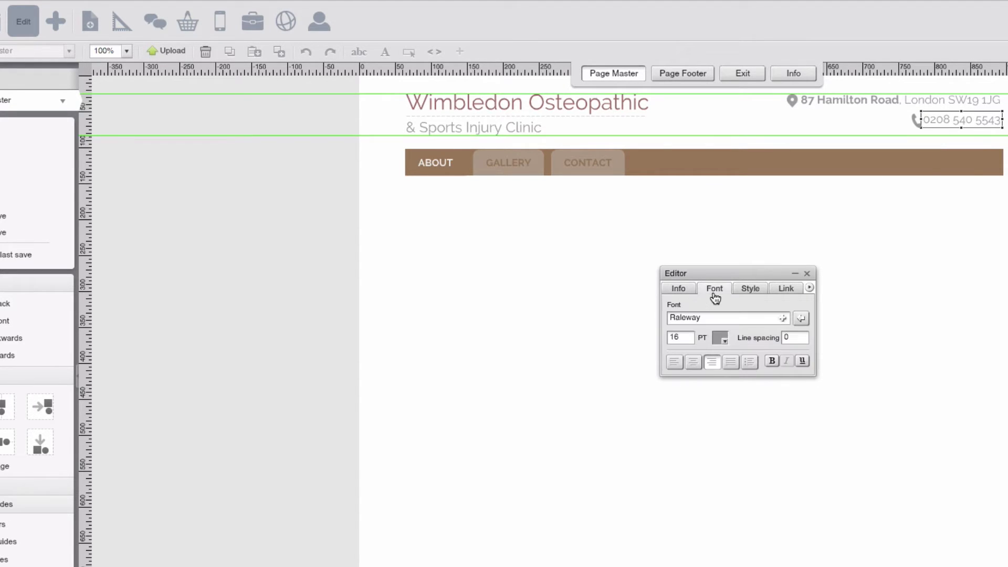
{"action": "type", "text": "18"}
{"action": "key", "text": "Return"}
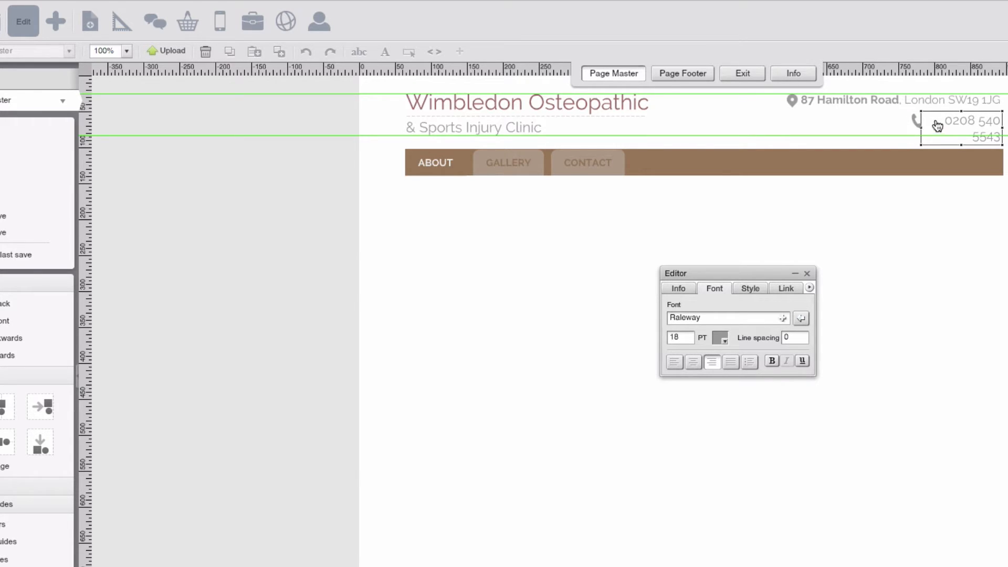
{"action": "left_click_drag", "start_coordinate": [907, 94], "coordinate": [907, 97]}
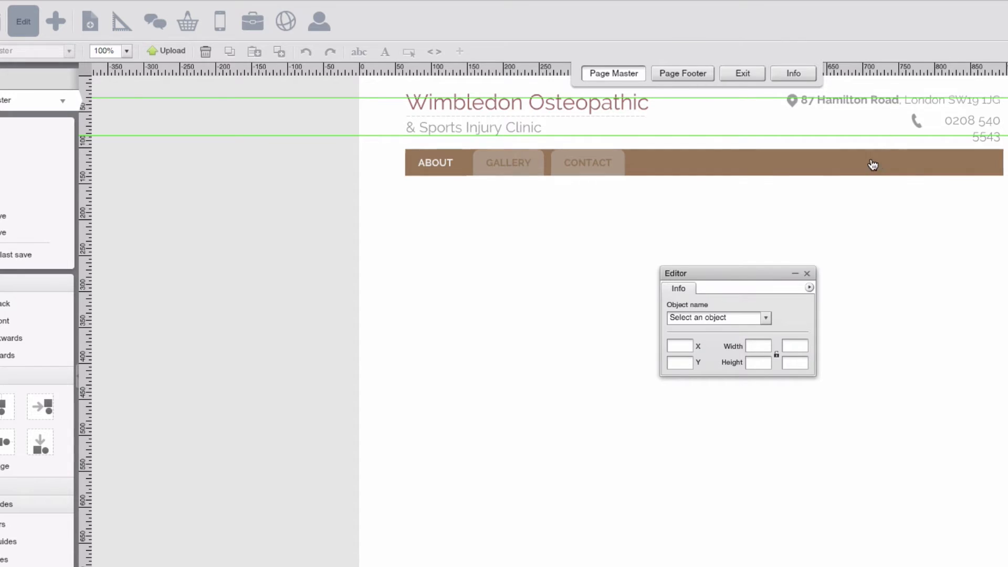
{"action": "left_click", "coordinate": [305, 52]}
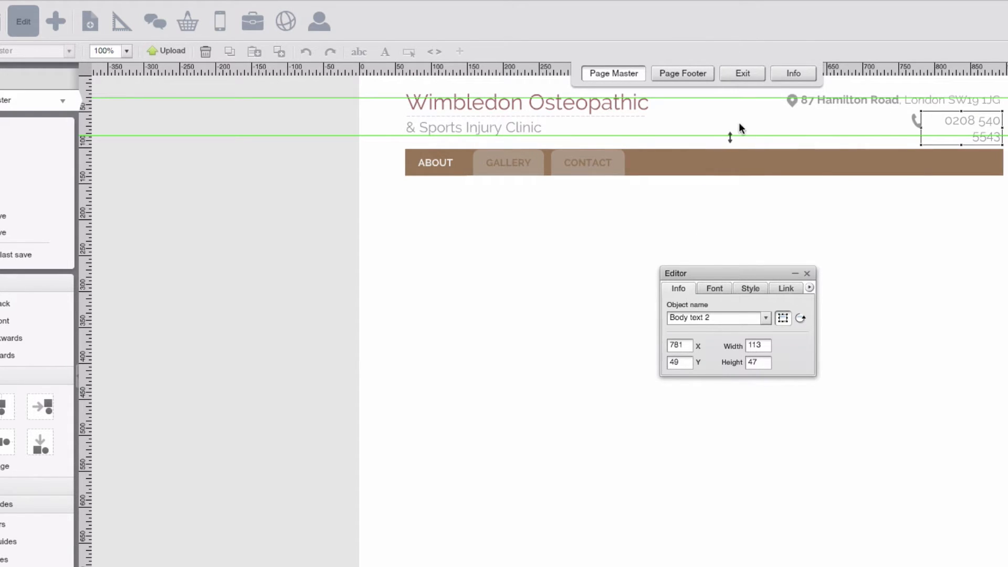
{"action": "left_click_drag", "start_coordinate": [747, 97], "coordinate": [755, 93]}
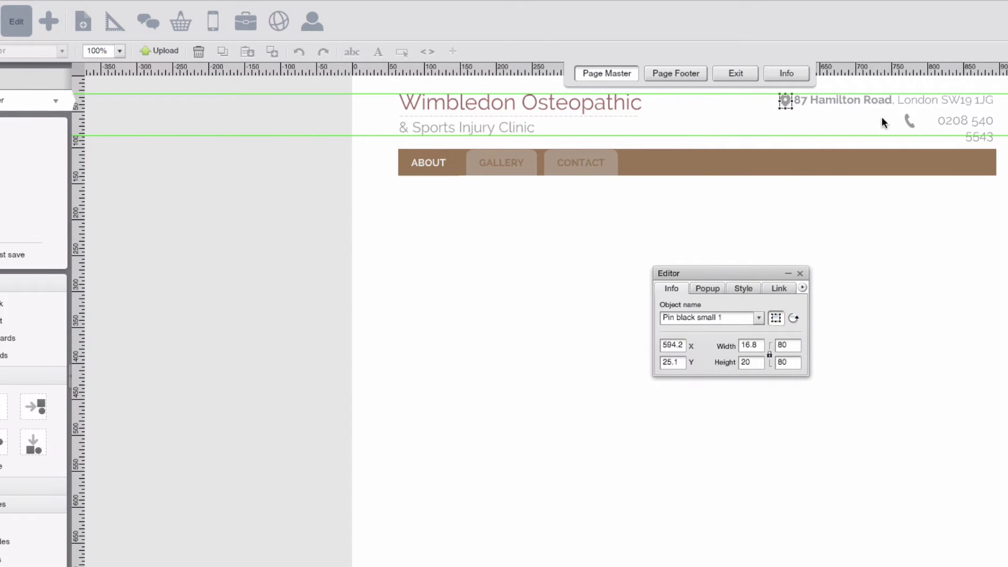
Shift the phone icon 20 px to the left and widen the phone number's text box so it fits on one line
{"action": "left_click", "coordinate": [907, 120]}
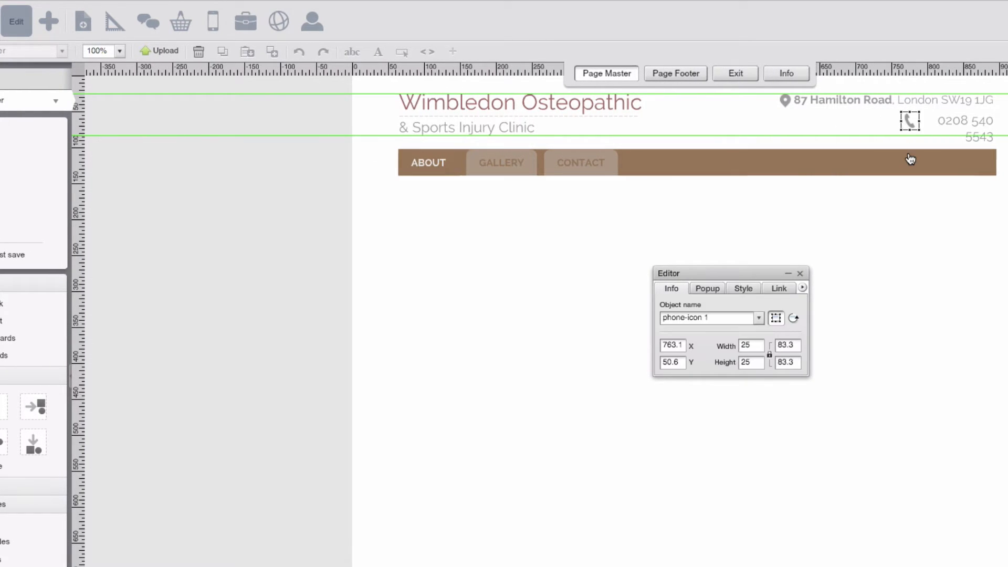
{"action": "key", "text": "shift+Left"}
{"action": "key", "text": "shift+Left"}
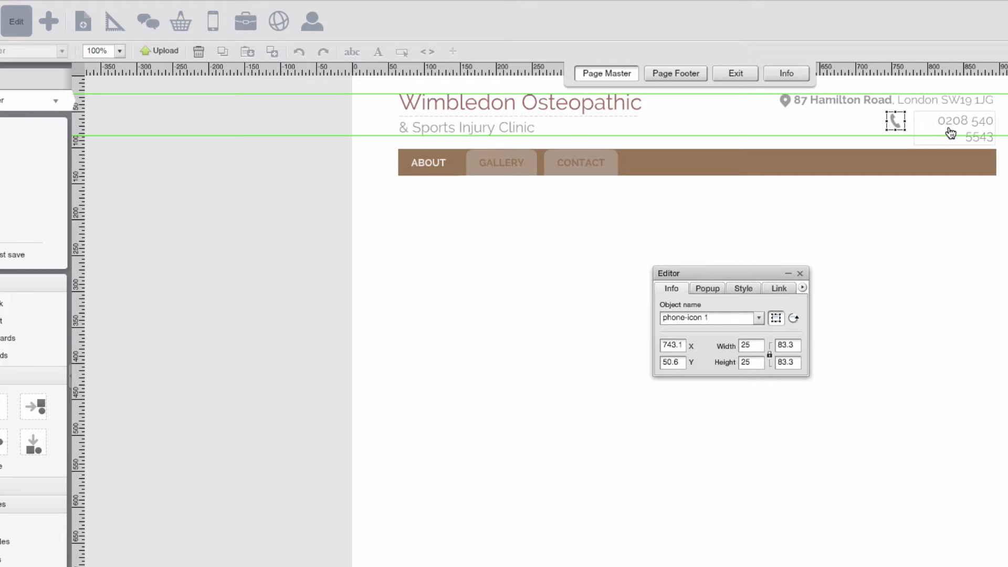
{"action": "left_click", "coordinate": [949, 132]}
{"action": "left_click_drag", "start_coordinate": [914, 131], "coordinate": [890, 134]}
{"action": "left_click", "coordinate": [907, 196]}
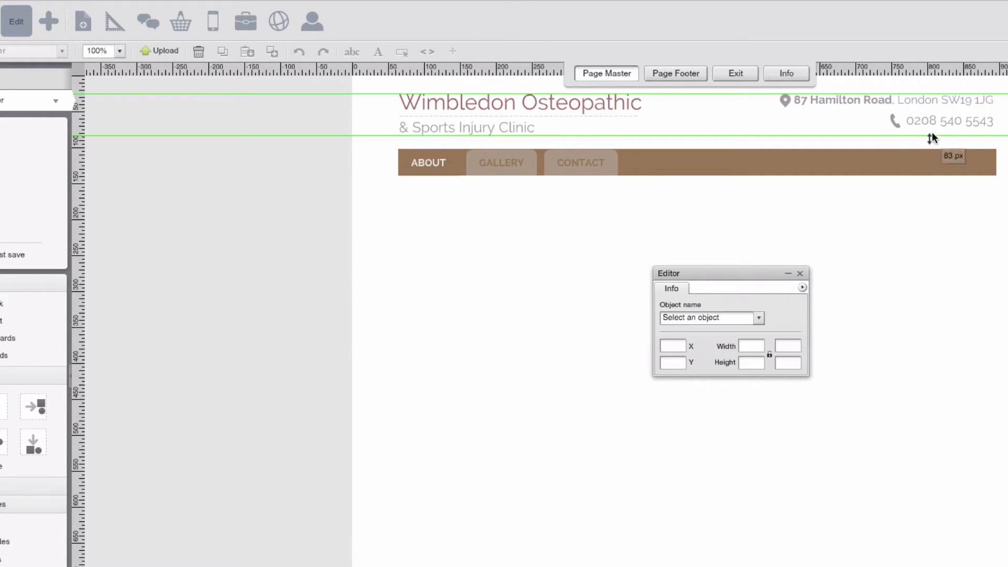
Nudge the phone number and its icon down slightly, closer to the lower guide
{"action": "left_click", "coordinate": [936, 128]}
{"action": "left_click", "coordinate": [972, 239]}
{"action": "left_click_drag", "start_coordinate": [1007, 146], "coordinate": [823, 106]}
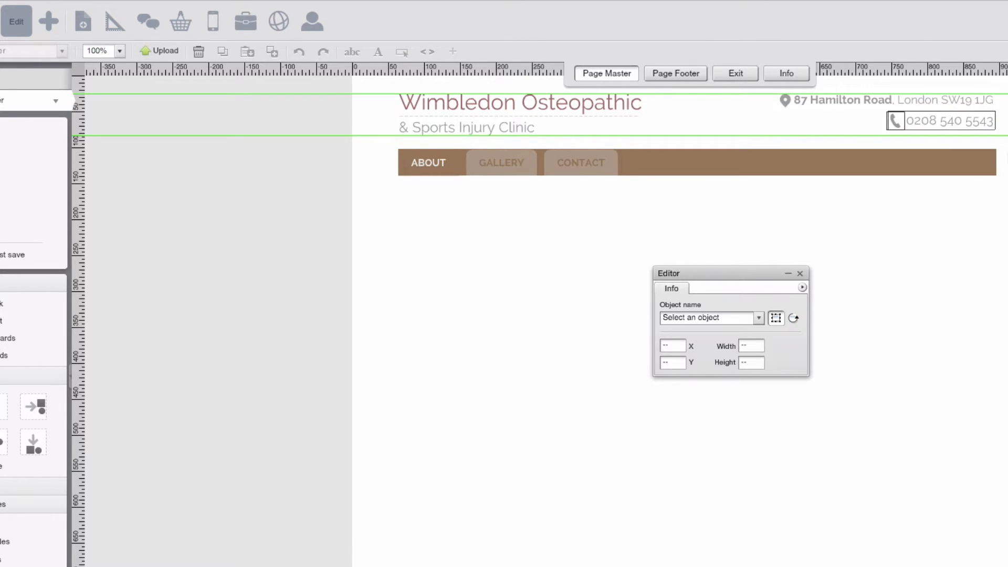
{"action": "left_click", "coordinate": [1007, 136]}
{"action": "left_click_drag", "start_coordinate": [977, 147], "coordinate": [837, 105]}
{"action": "left_click", "coordinate": [931, 227]}
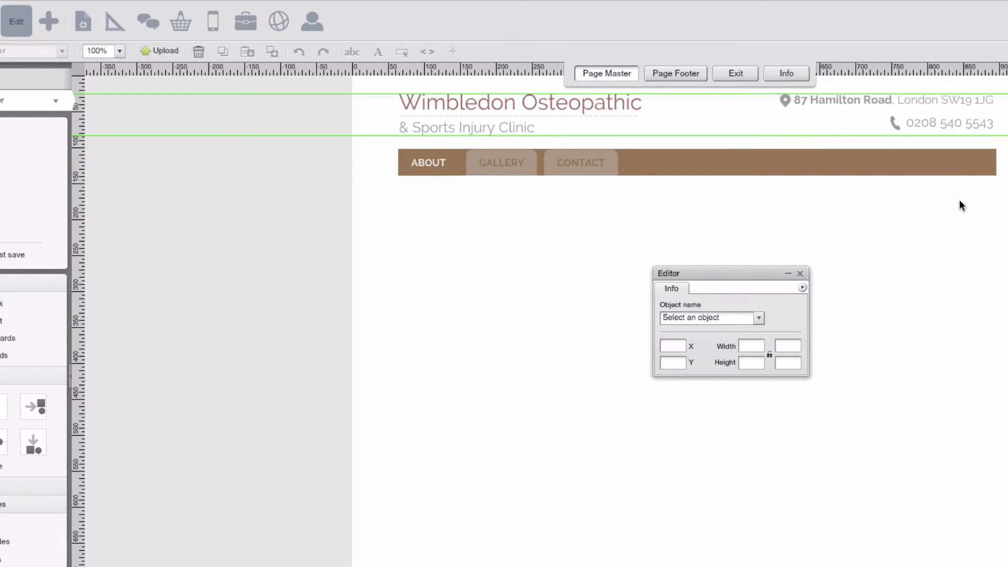
Nudge the address with its pin down slightly, and lower the address and phone rows together a little more to centre them between the guides
{"action": "left_click_drag", "start_coordinate": [737, 118], "coordinate": [1006, 87]}
{"action": "key", "text": "Down"}
{"action": "left_click", "coordinate": [774, 130]}
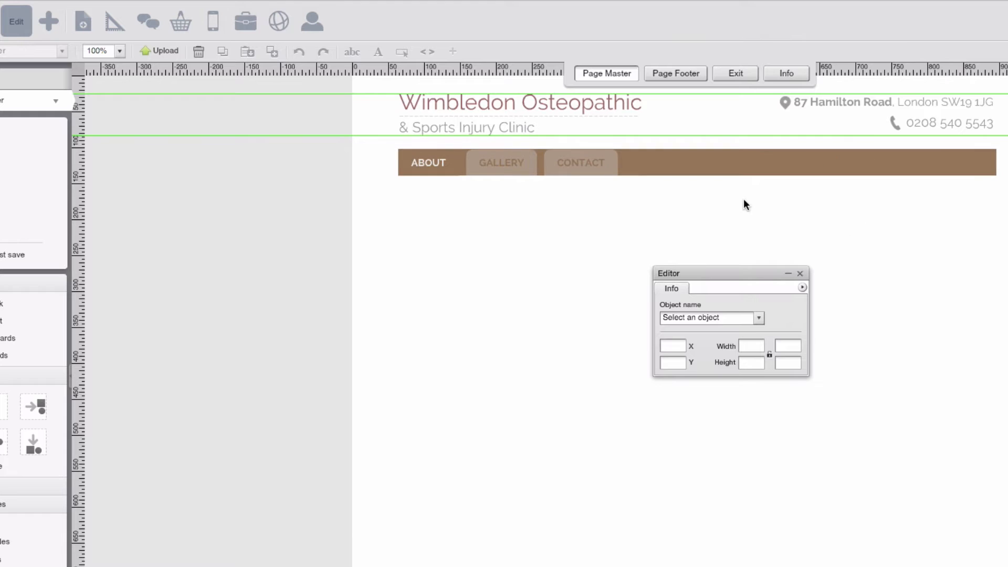
{"action": "left_click_drag", "start_coordinate": [743, 202], "coordinate": [1000, 73]}
{"action": "key", "text": "Down"}
{"action": "left_click", "coordinate": [1005, 224]}
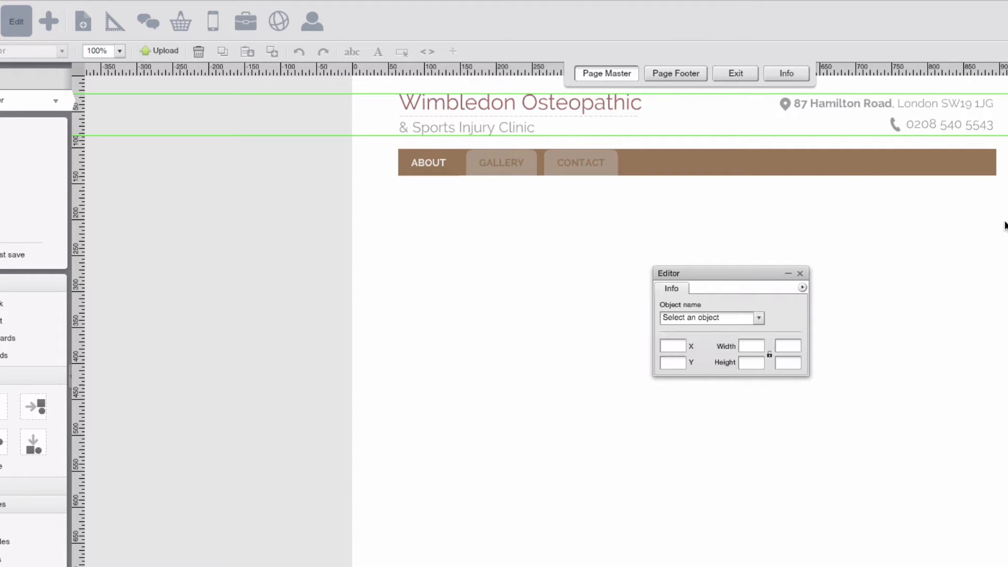
{"action": "left_click_drag", "start_coordinate": [1005, 195], "coordinate": [758, 88]}
{"action": "left_click", "coordinate": [918, 221]}
Move the menu and the brown bar up together slightly, closer to the header text
{"action": "left_click_drag", "start_coordinate": [365, 263], "coordinate": [1007, 138]}
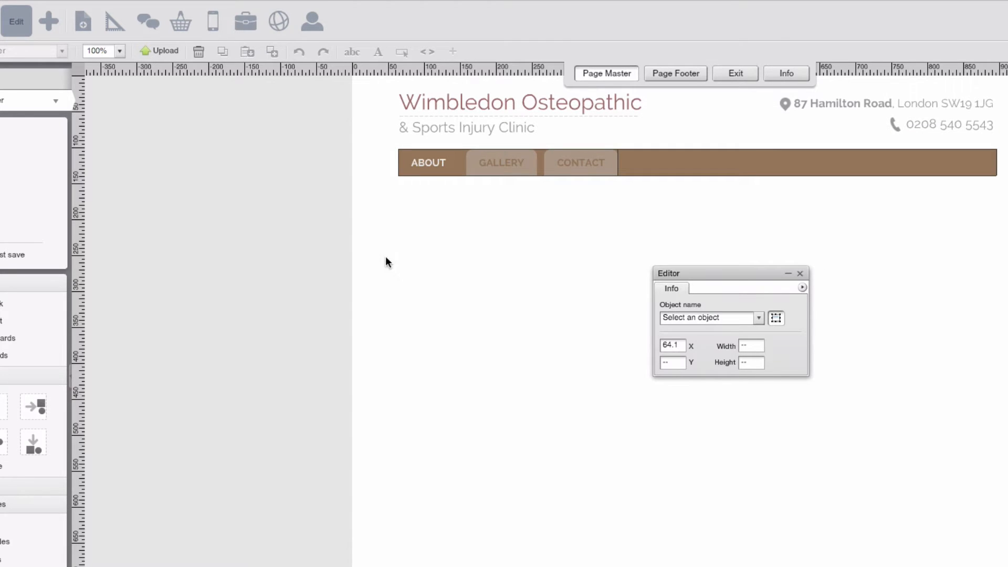
{"action": "key", "text": "Up"}
{"action": "key", "text": "Up"}
{"action": "key", "text": "Up"}
{"action": "key", "text": "Up"}
{"action": "key", "text": "Up"}
{"action": "key", "text": "Up"}
{"action": "key", "text": "Up"}
{"action": "key", "text": "Up"}
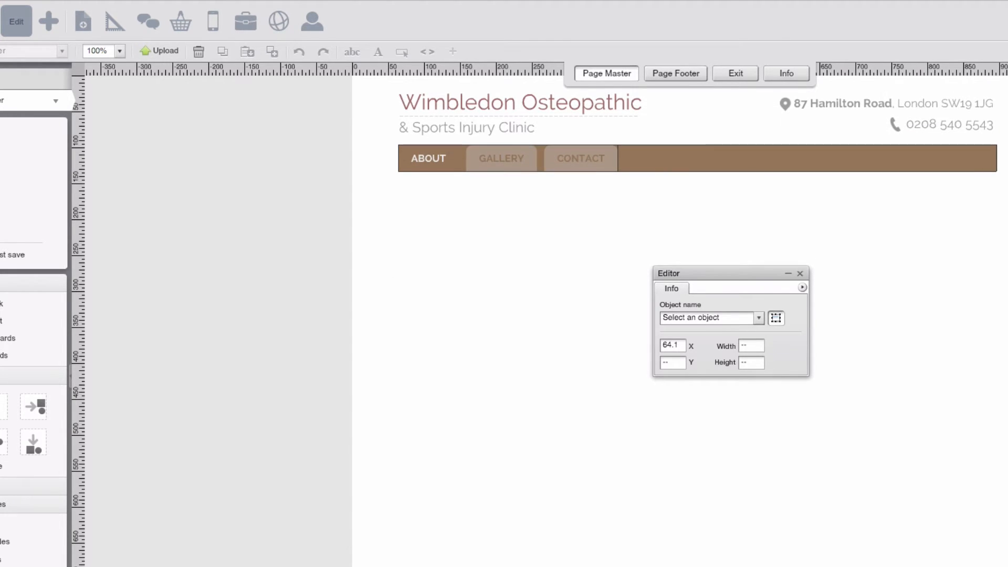
{"action": "key", "text": "Down"}
{"action": "key", "text": "Down"}
{"action": "key", "text": "Down"}
{"action": "key", "text": "Down"}
{"action": "left_click", "coordinate": [650, 189]}
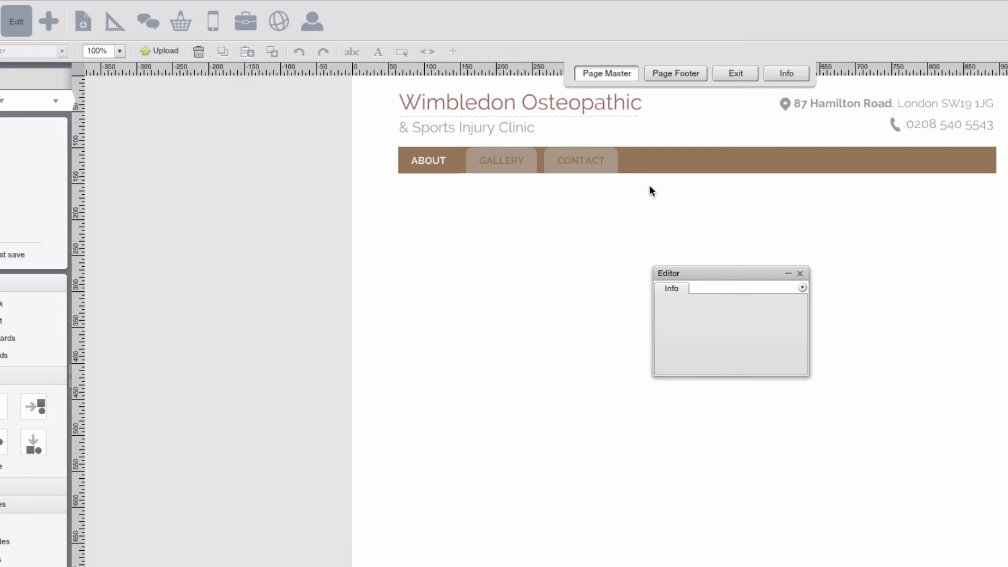
Square off the navigation menu's buttons by setting their corners to 0
{"action": "left_click", "coordinate": [607, 173]}
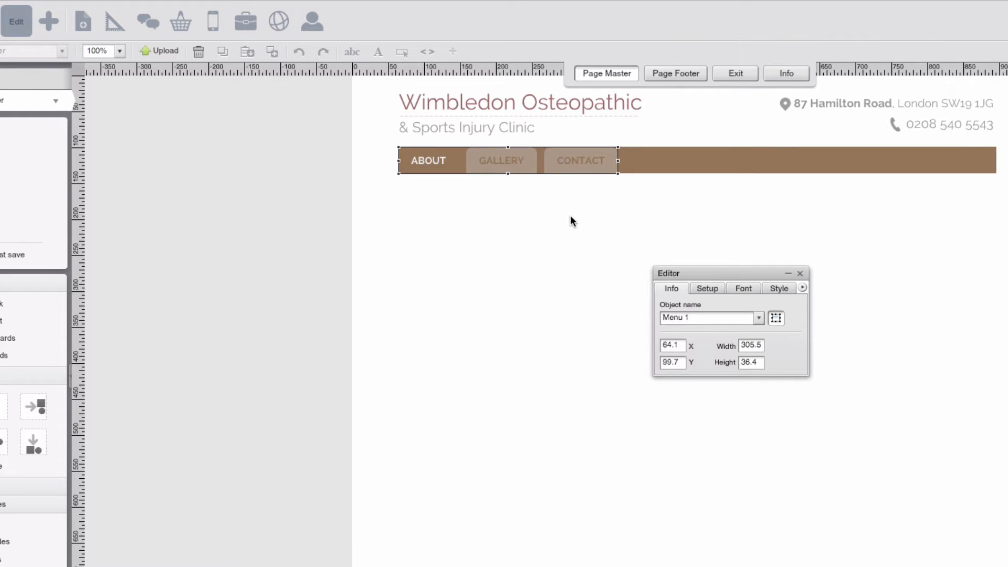
{"action": "left_click", "coordinate": [703, 291]}
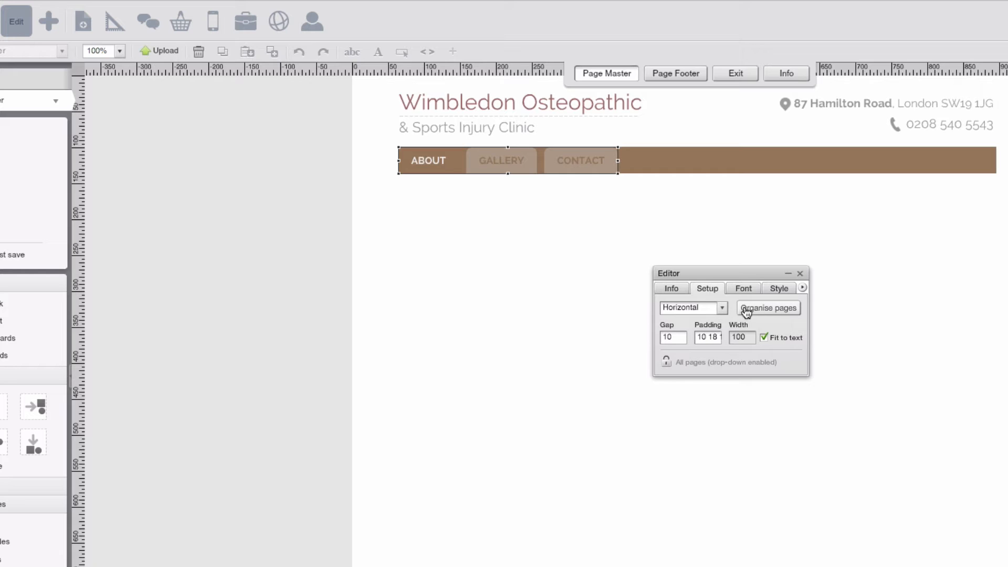
{"action": "left_click", "coordinate": [743, 288]}
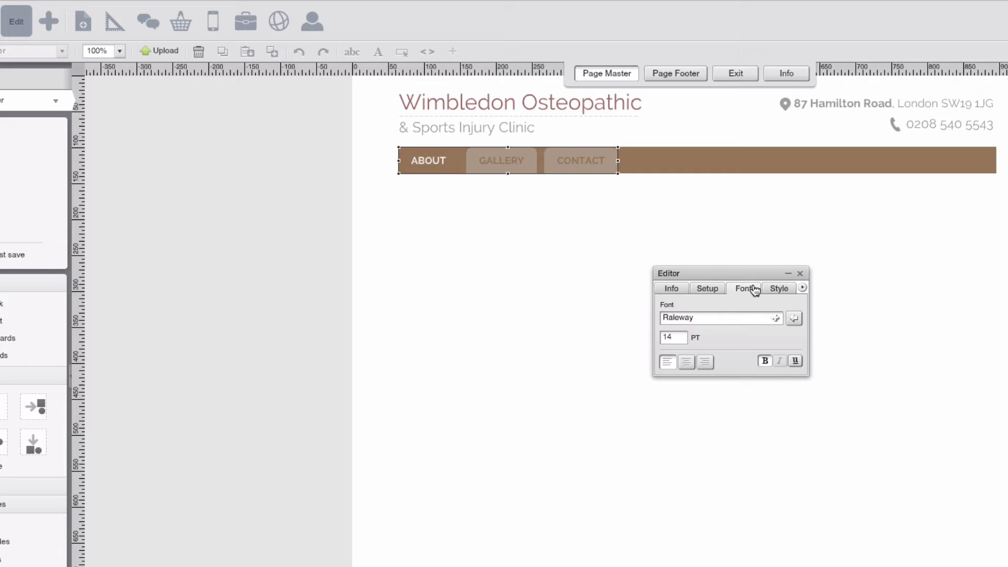
{"action": "left_click", "coordinate": [716, 292]}
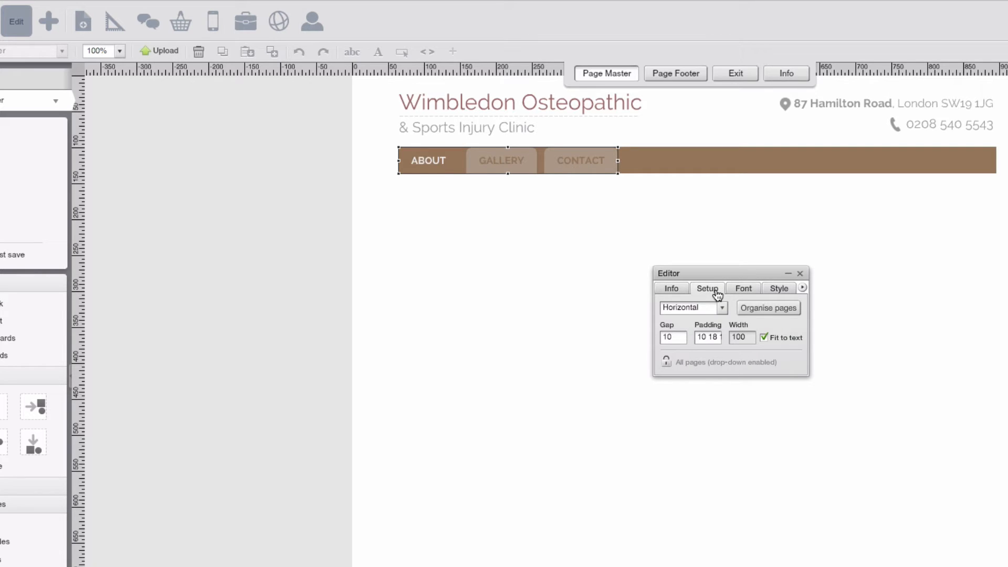
{"action": "left_click", "coordinate": [471, 213]}
{"action": "left_click", "coordinate": [491, 164]}
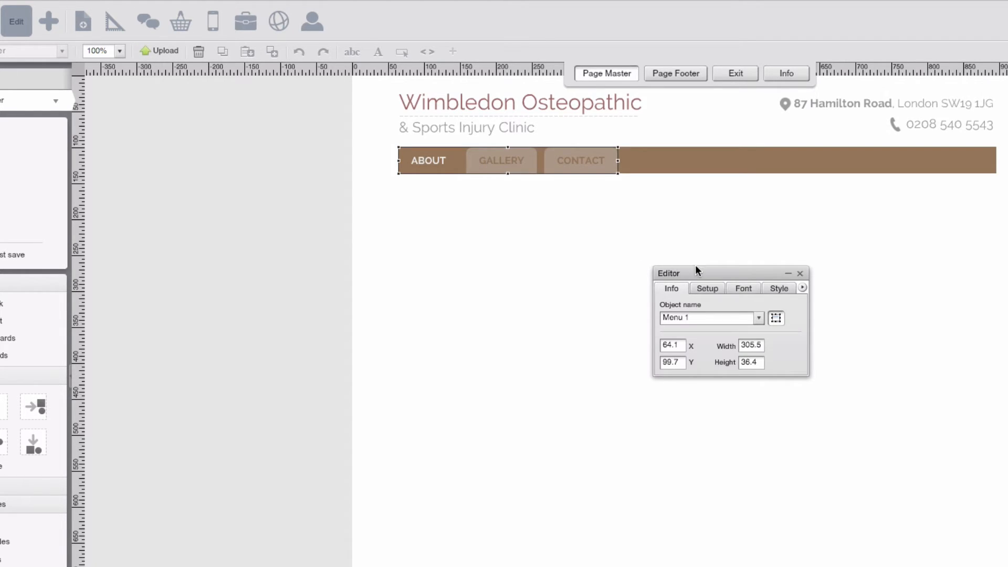
{"action": "left_click", "coordinate": [770, 290]}
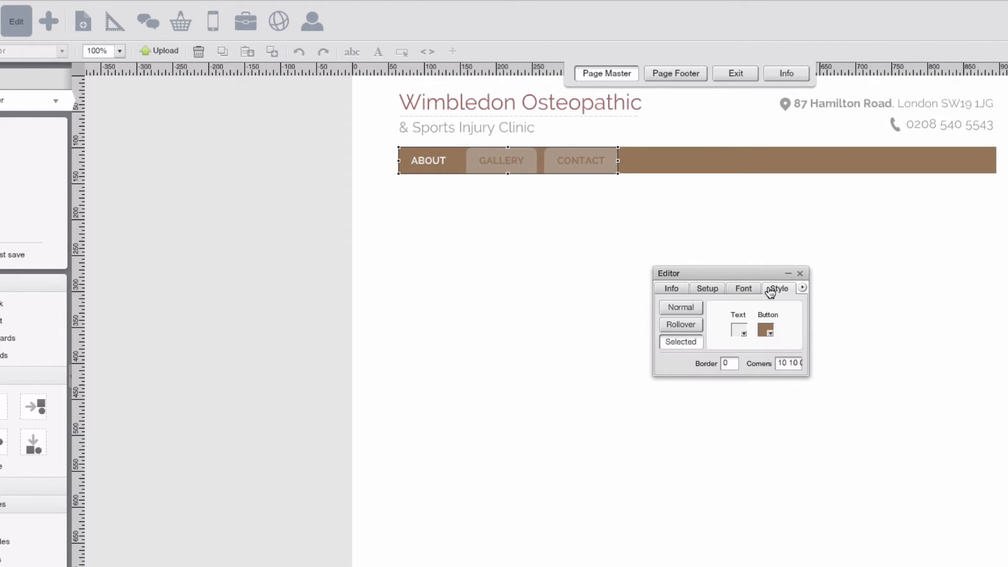
{"action": "left_click", "coordinate": [692, 311]}
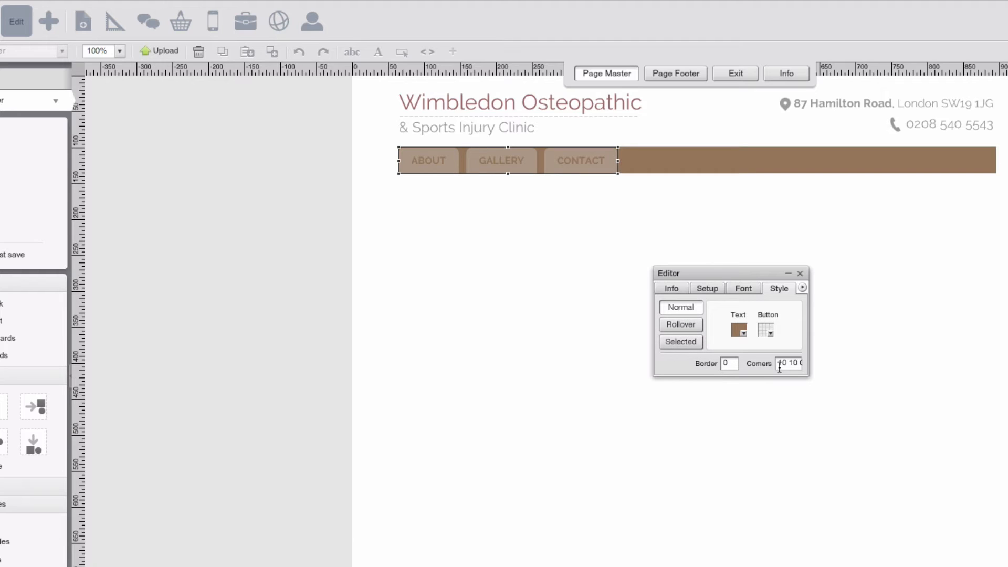
{"action": "left_click_drag", "start_coordinate": [783, 366], "coordinate": [997, 387]}
{"action": "type", "text": "0"}
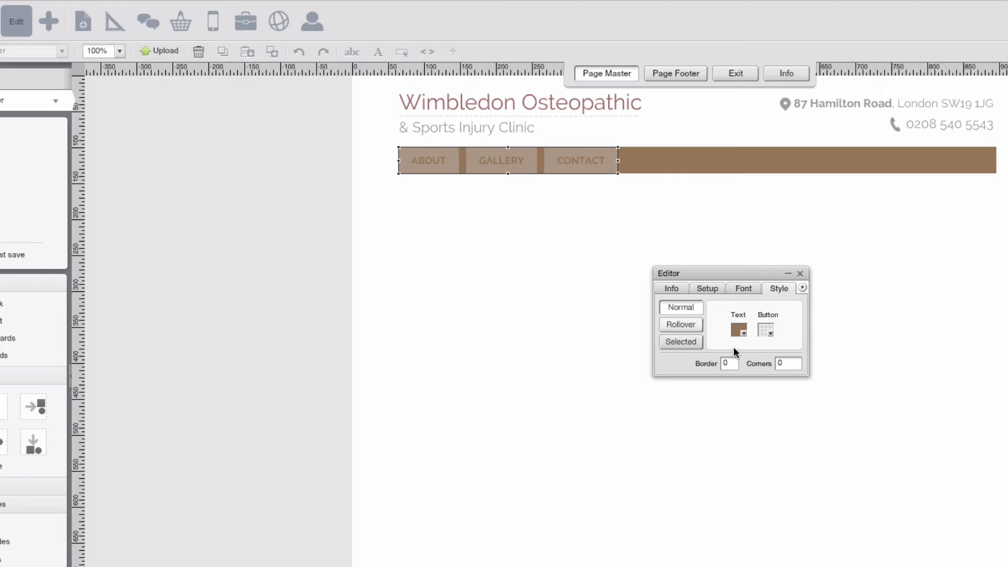
Set the gap between the navigation menu's buttons to 1
{"action": "left_click", "coordinate": [707, 290]}
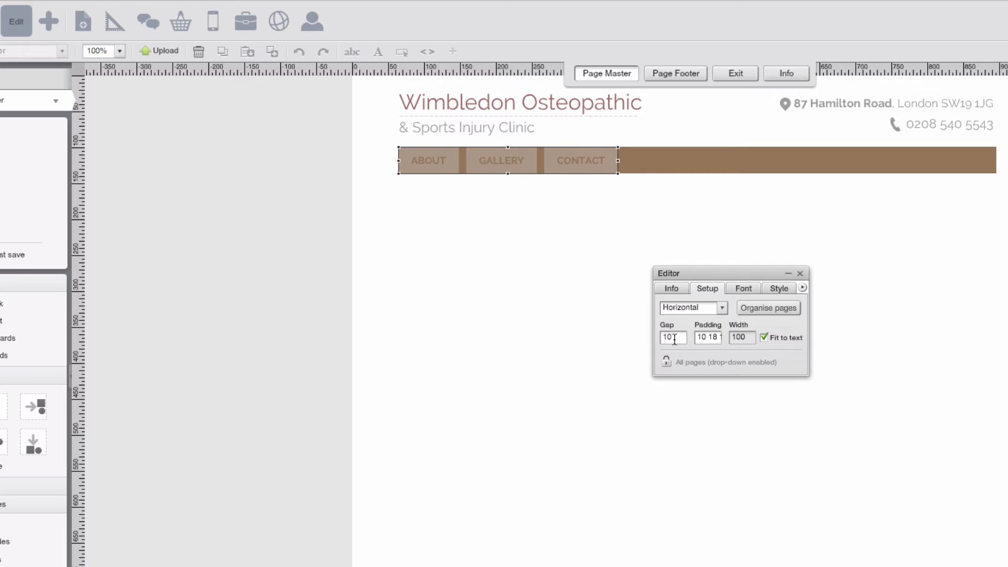
{"action": "type", "text": "1"}
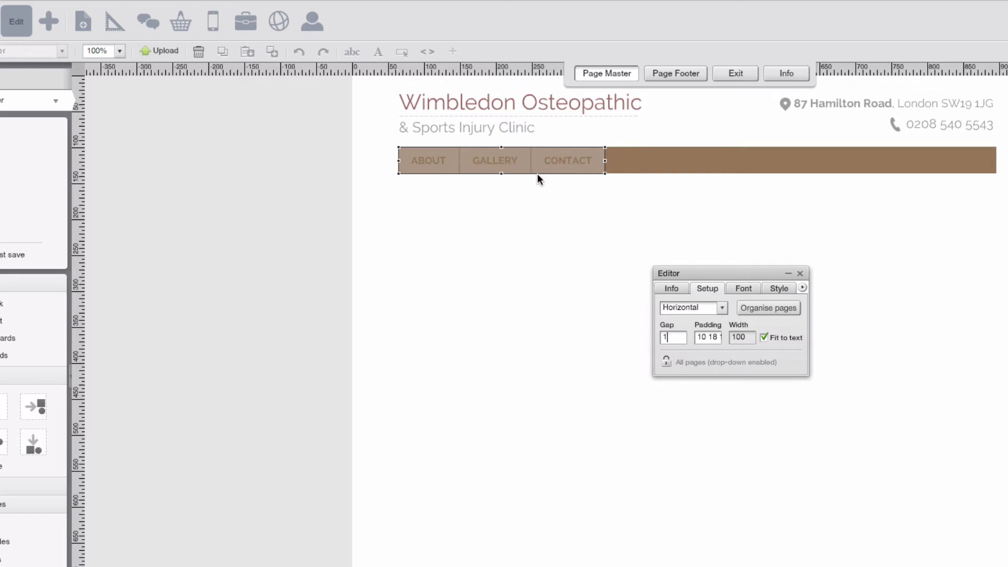
{"action": "left_click", "coordinate": [567, 188]}
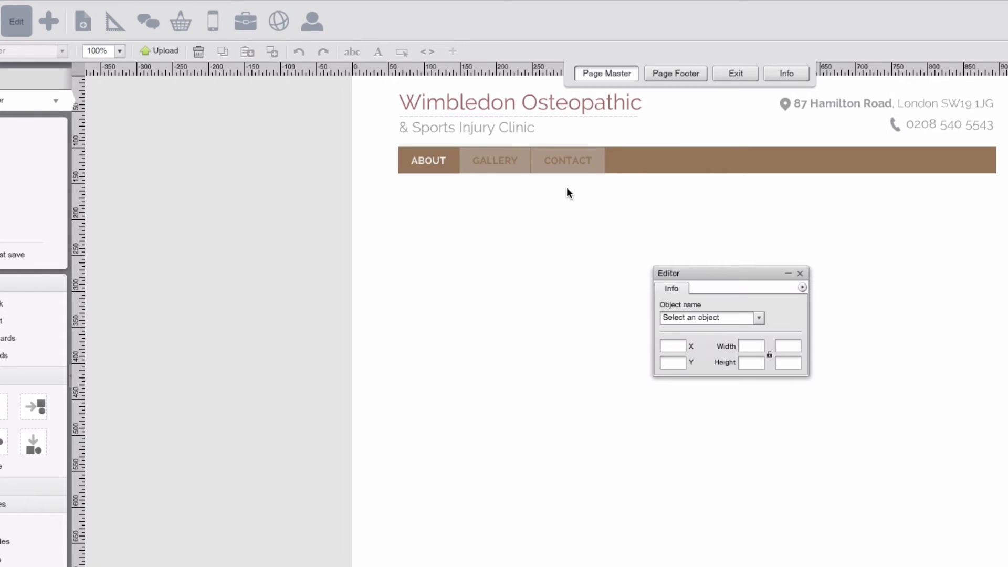
{"action": "left_click", "coordinate": [505, 166]}
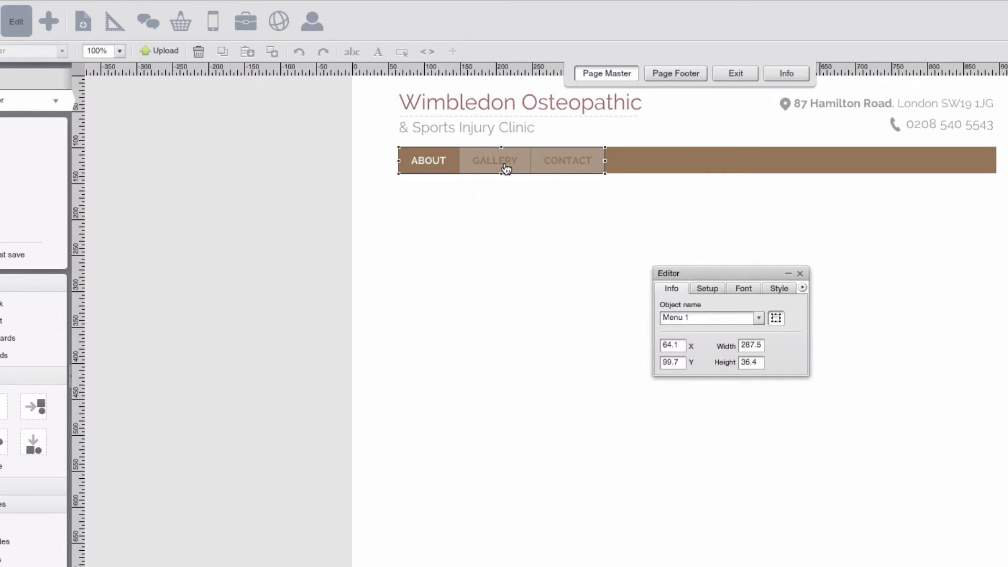
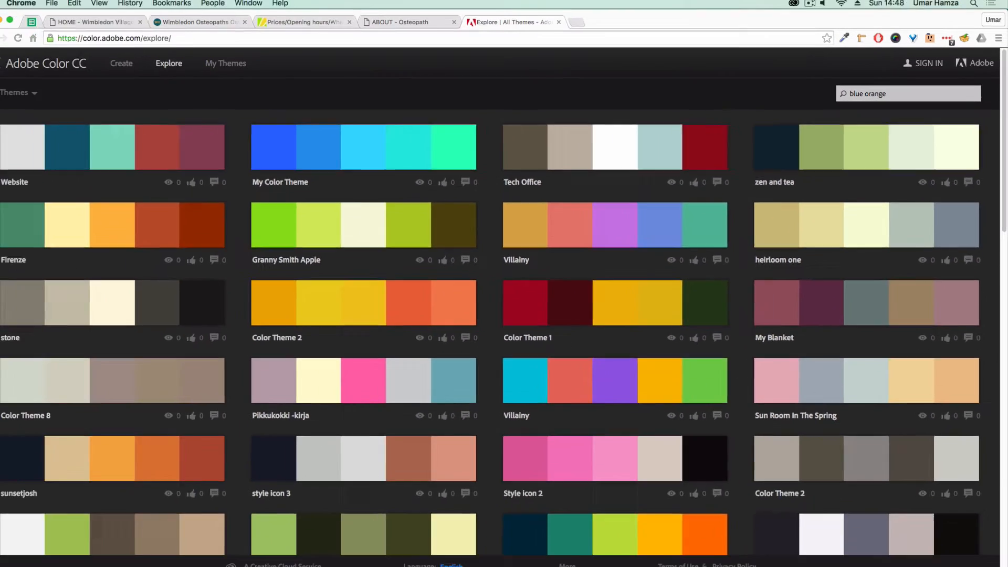
In Adobe Color CC, search the themes for "blue orange" and open an editable copy of "blue orange v2" to examine its colour values
{"action": "key", "text": "Return"}
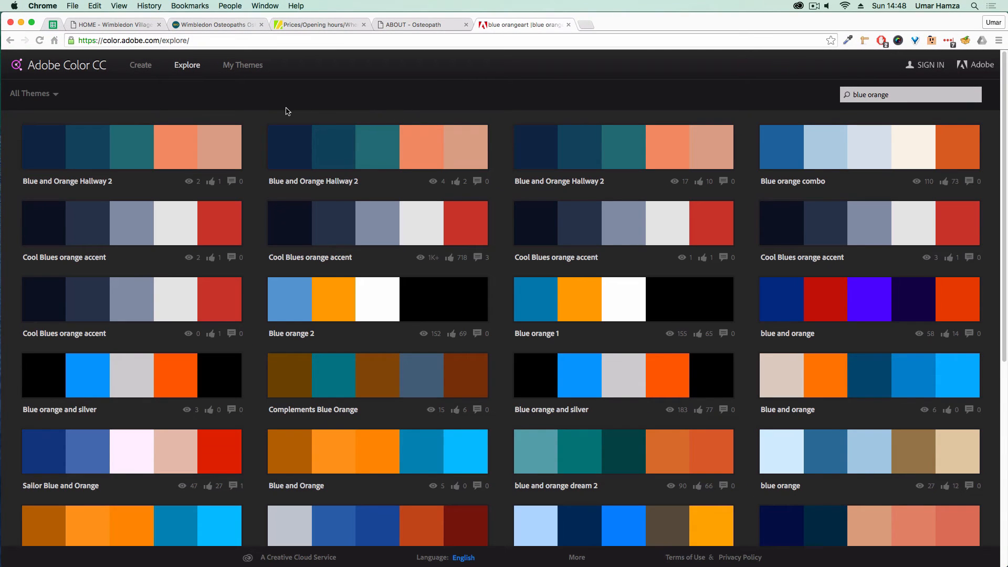
{"action": "scroll", "coordinate": [258, 180], "scroll_direction": "down", "scroll_amount": 1}
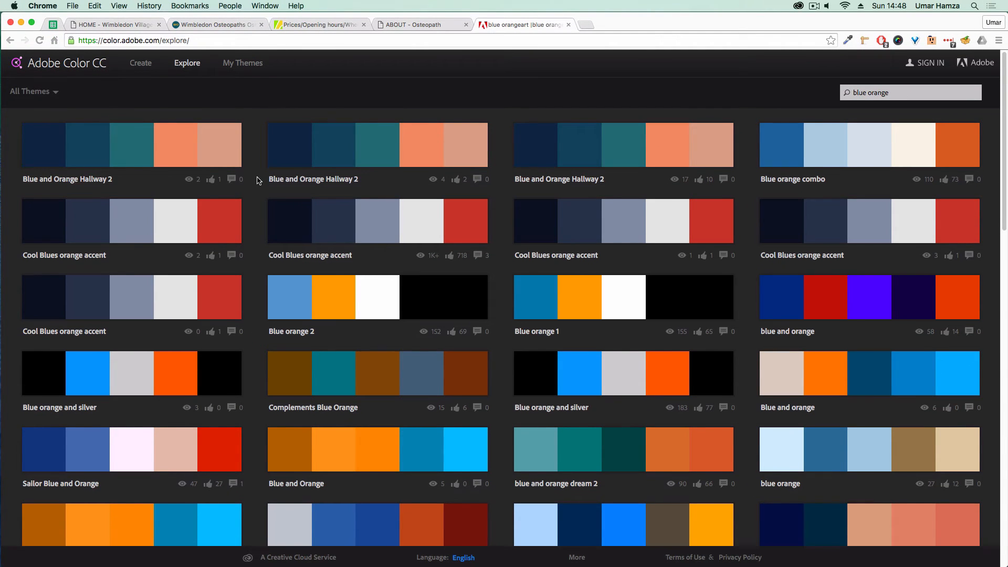
{"action": "scroll", "coordinate": [258, 180], "scroll_direction": "down", "scroll_amount": 5}
{"action": "mouse_move", "coordinate": [582, 263]}
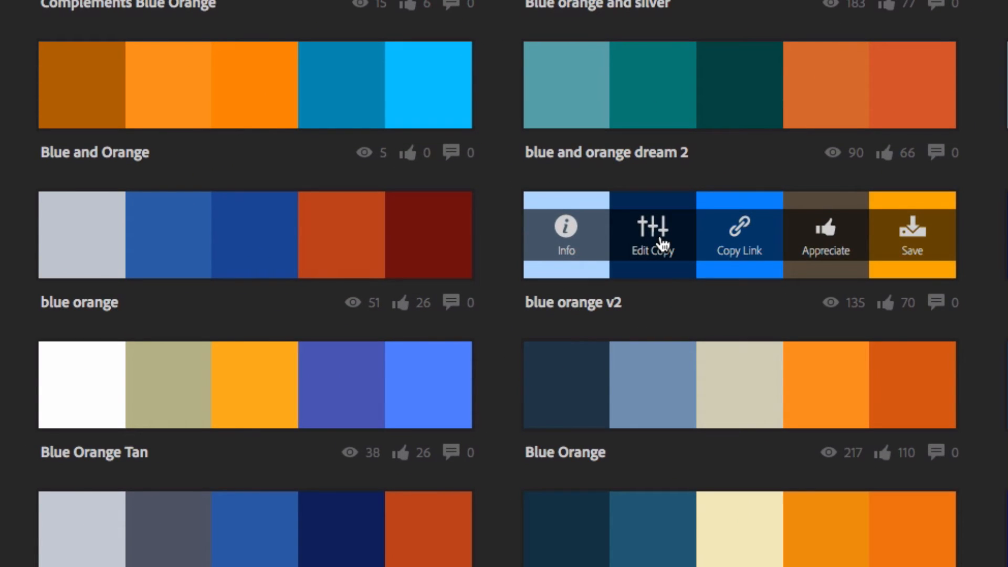
{"action": "left_click", "coordinate": [658, 244]}
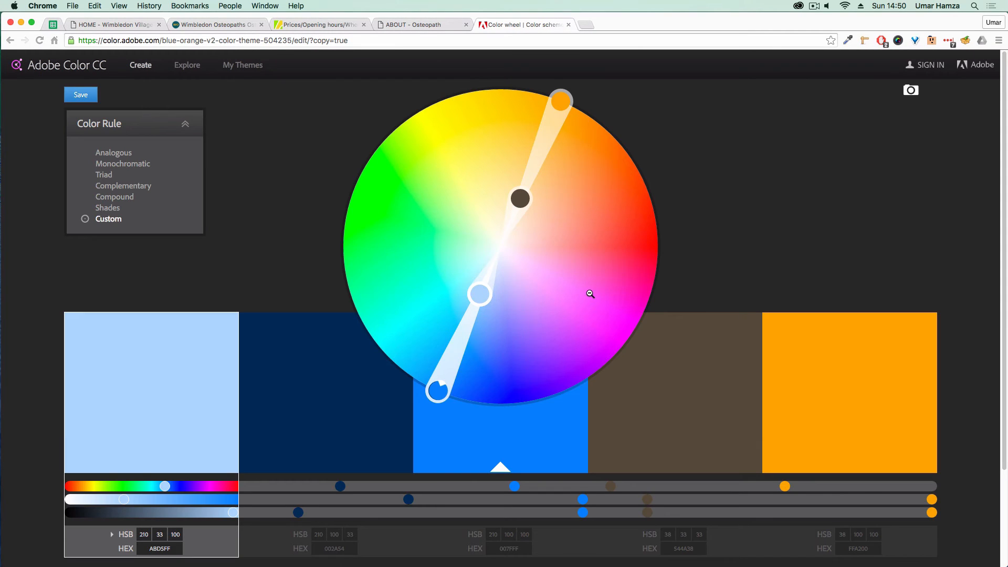
{"action": "scroll", "coordinate": [297, 241], "scroll_direction": "down", "scroll_amount": 3}
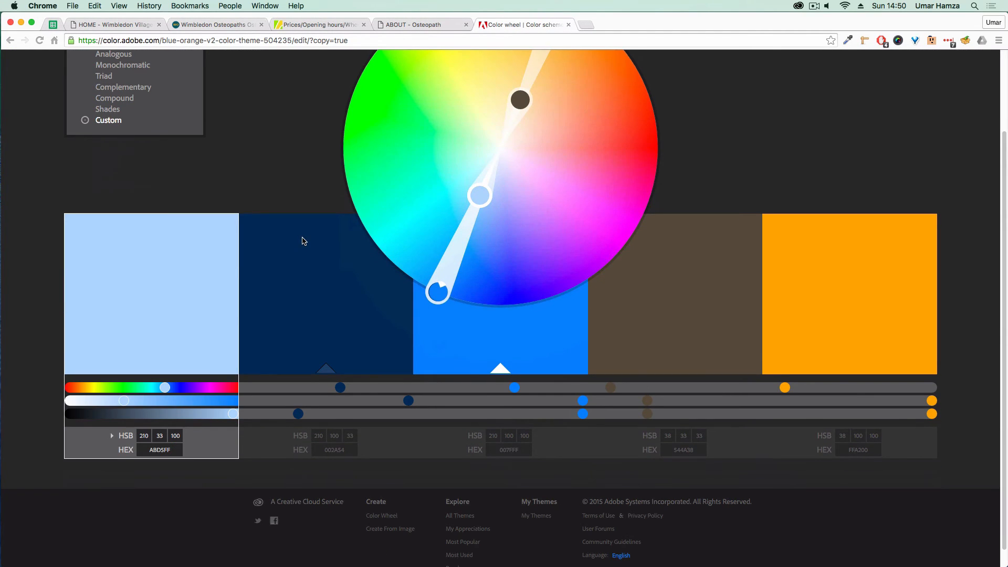
Copy the dark blue's hex code, 002A54, from the second swatch of the colour theme
{"action": "scroll", "coordinate": [265, 207], "scroll_direction": "up", "scroll_amount": 1}
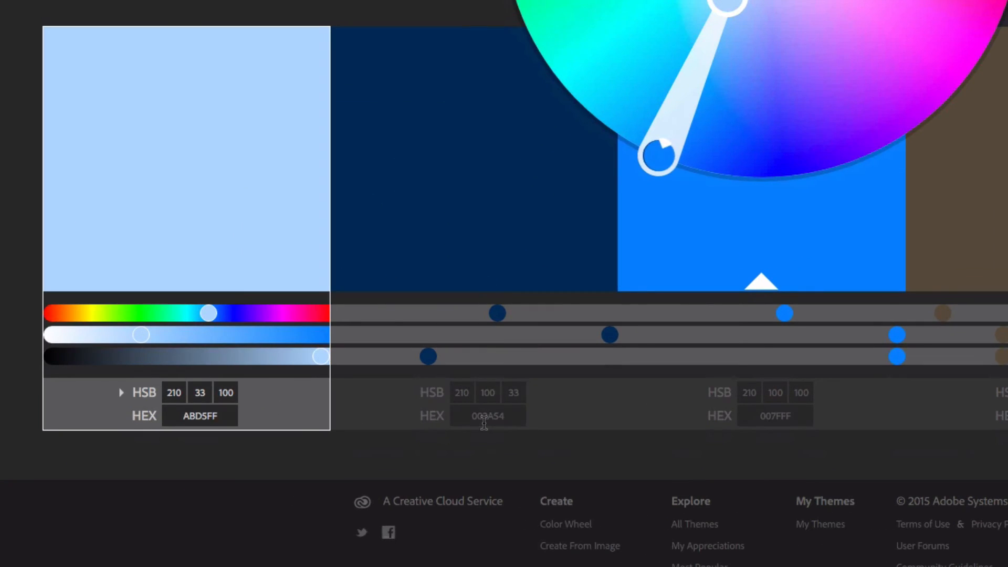
{"action": "right_click", "coordinate": [354, 468]}
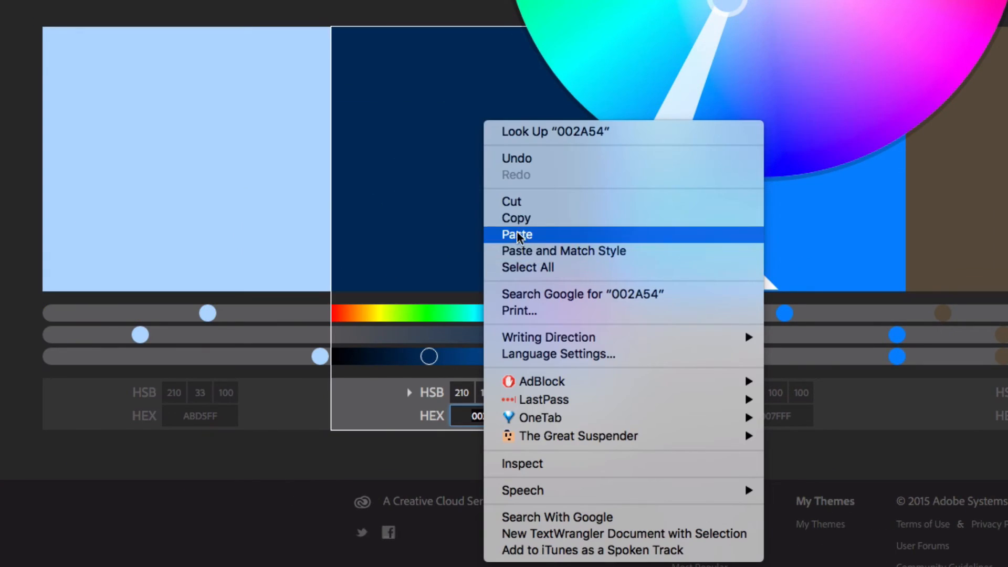
{"action": "left_click", "coordinate": [521, 221]}
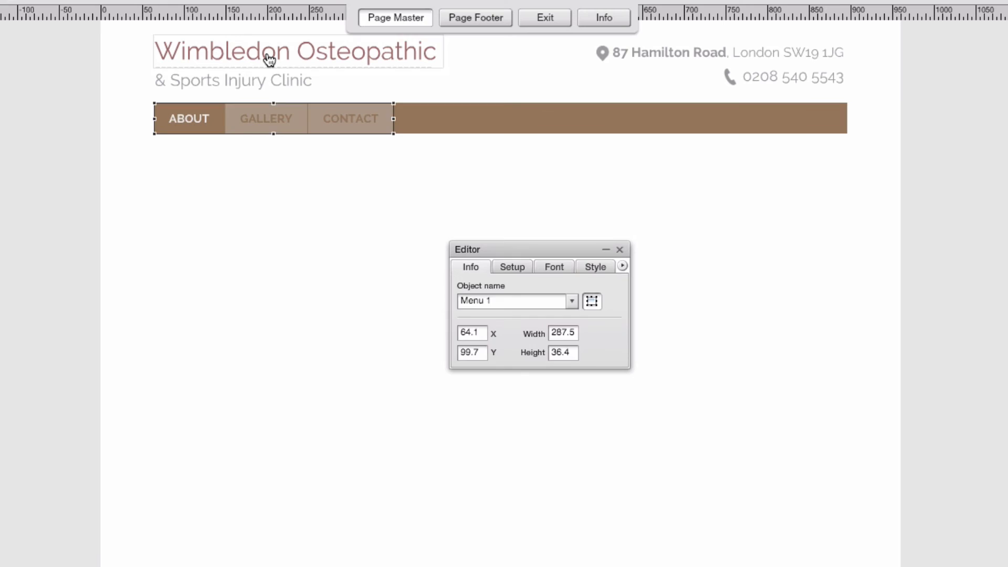
Back in Moonfruit, paste 002a54 as the font colour of the "Wimbledon Osteopathic" title in the master header
{"action": "left_click", "coordinate": [266, 58]}
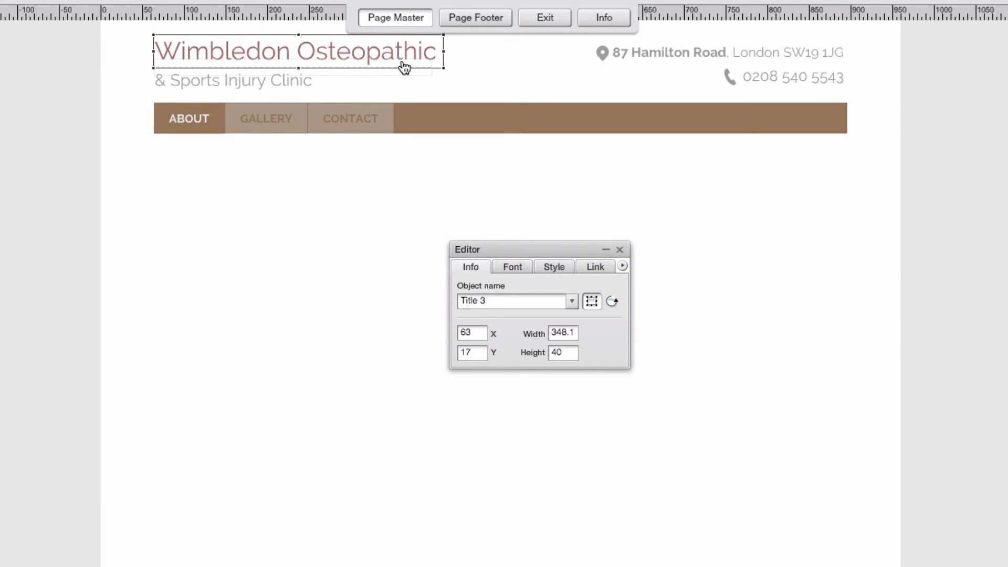
{"action": "left_click", "coordinate": [513, 269]}
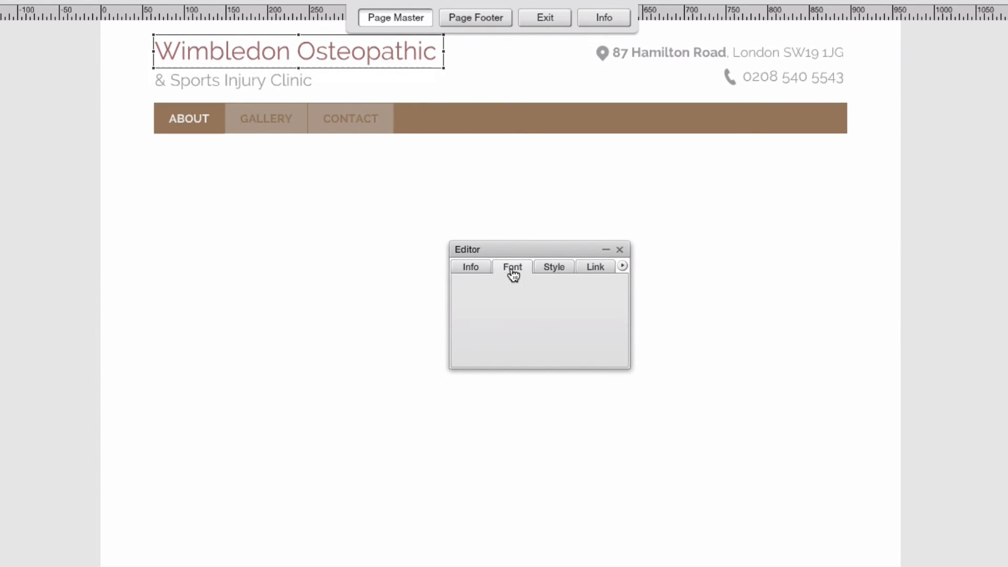
{"action": "left_click", "coordinate": [520, 326]}
{"action": "right_click", "coordinate": [555, 345]}
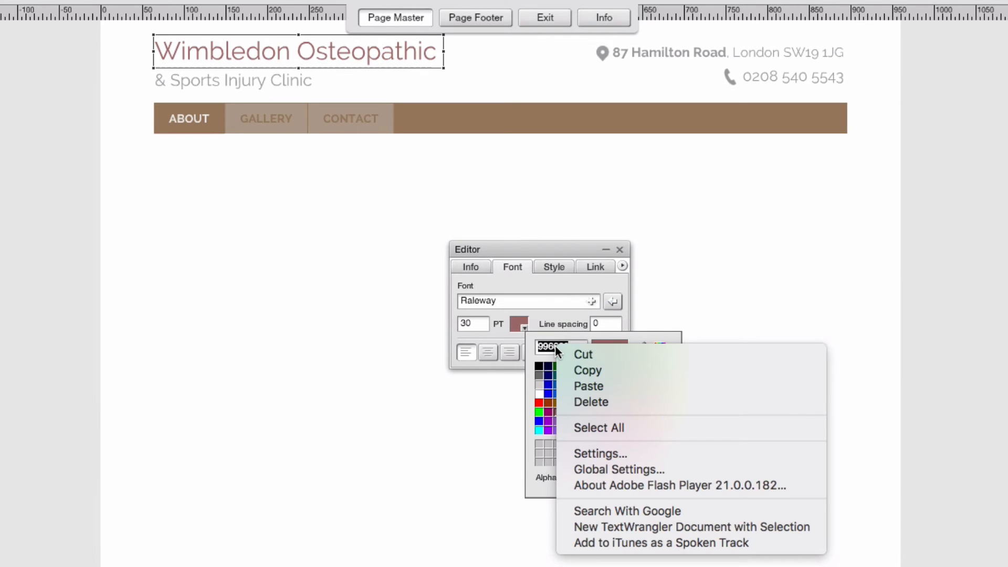
{"action": "left_click", "coordinate": [582, 385]}
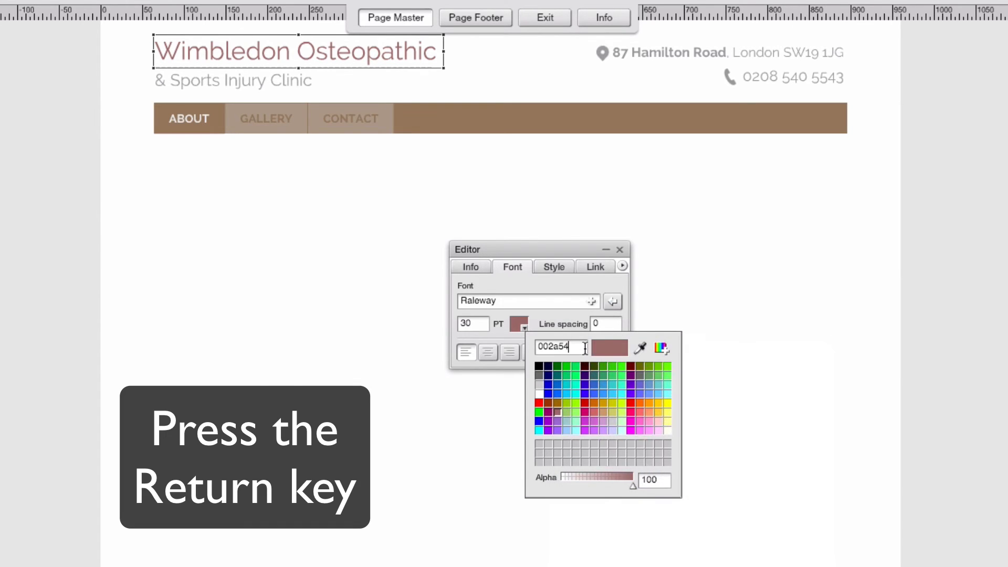
{"action": "key", "text": "Return"}
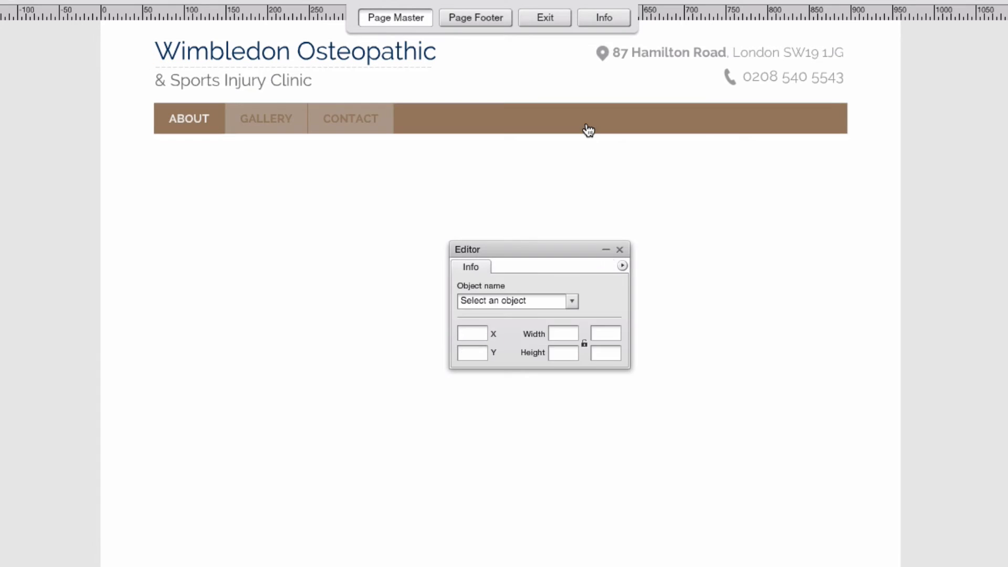
Change the brown bar behind the navigation menu to a solid #999999 grey background
{"action": "left_click", "coordinate": [588, 127]}
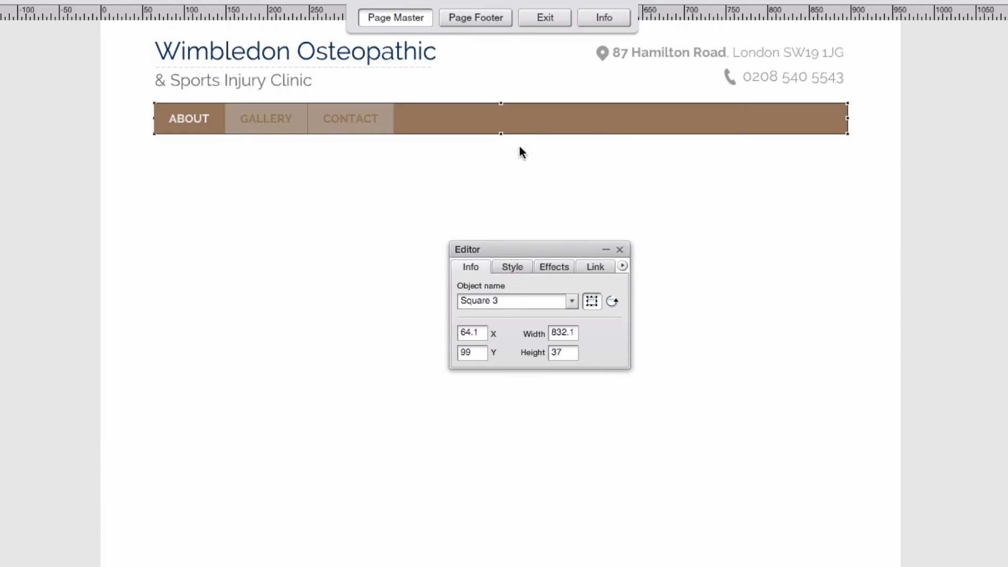
{"action": "left_click", "coordinate": [523, 278]}
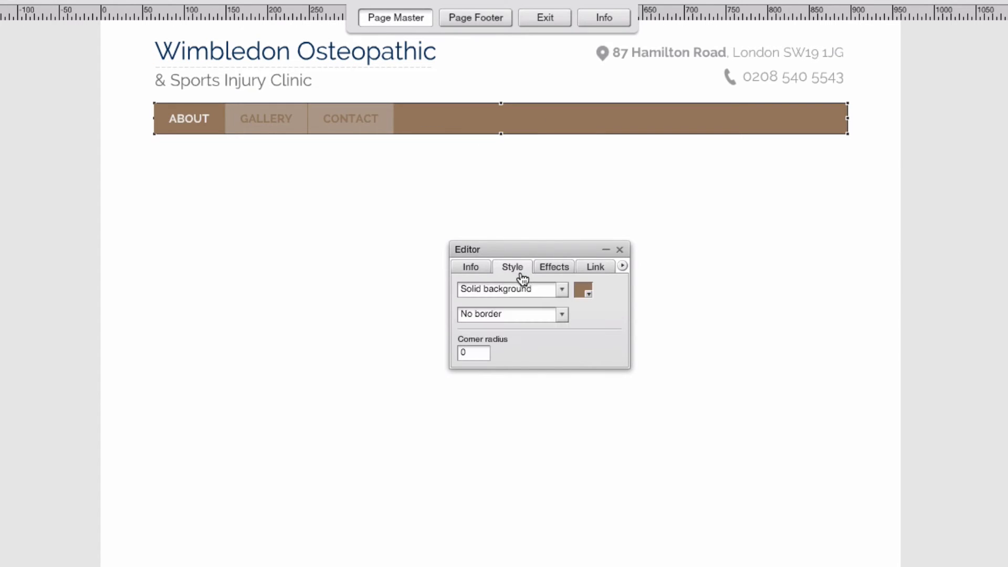
{"action": "left_click", "coordinate": [580, 290]}
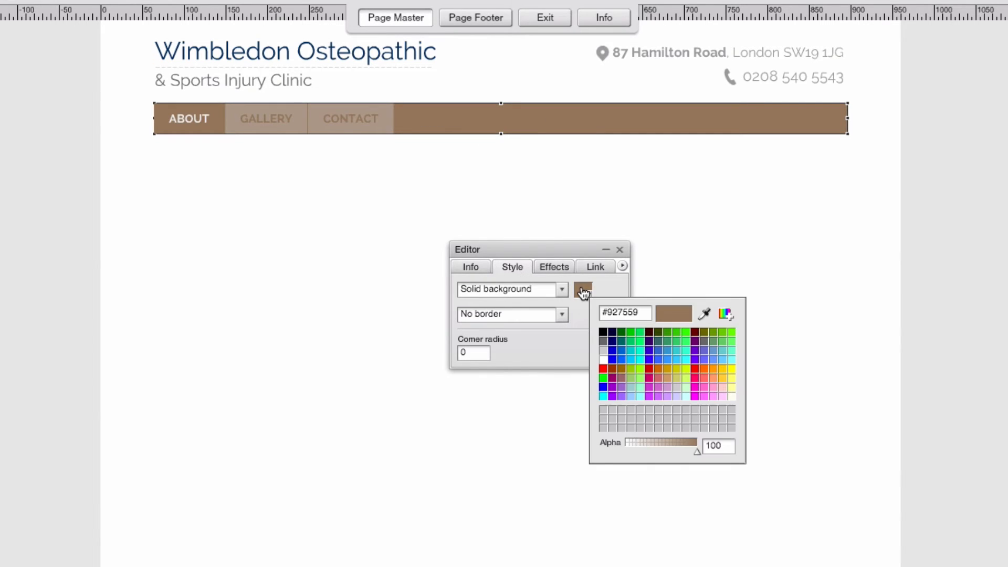
{"action": "double_click", "coordinate": [622, 312]}
{"action": "type", "text": "#999999"}
{"action": "key", "text": "Return"}
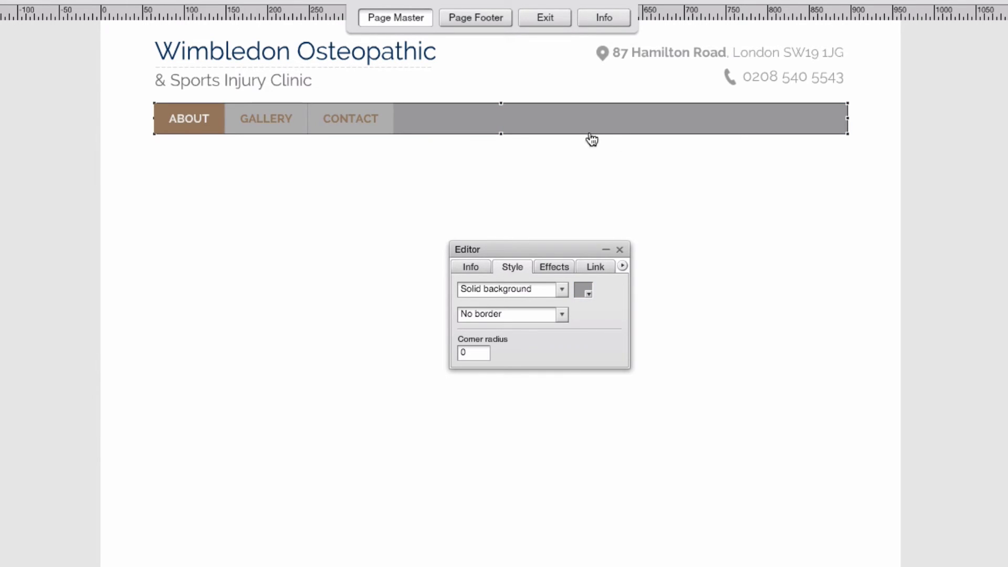
{"action": "left_click", "coordinate": [508, 165]}
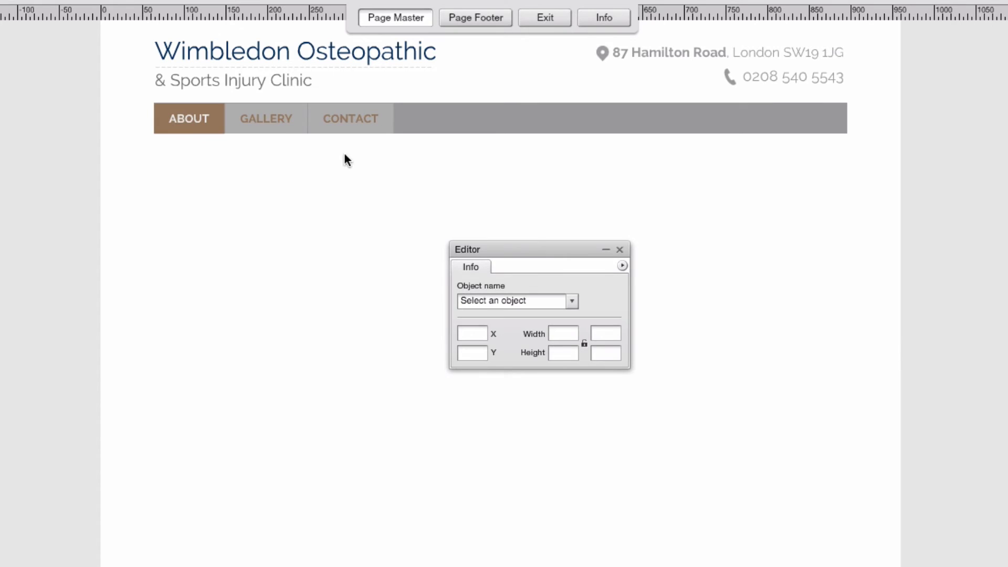
Set the normal-state button colour of the navigation menu to #999999 with an alpha of 100
{"action": "left_click", "coordinate": [190, 125]}
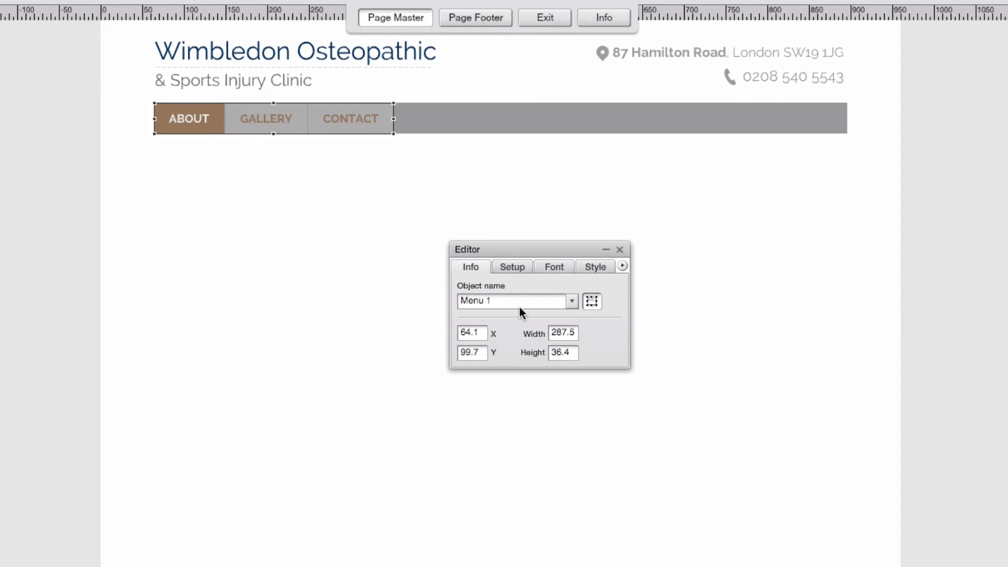
{"action": "left_click", "coordinate": [595, 267]}
{"action": "left_click", "coordinate": [481, 289]}
{"action": "left_click", "coordinate": [580, 315]}
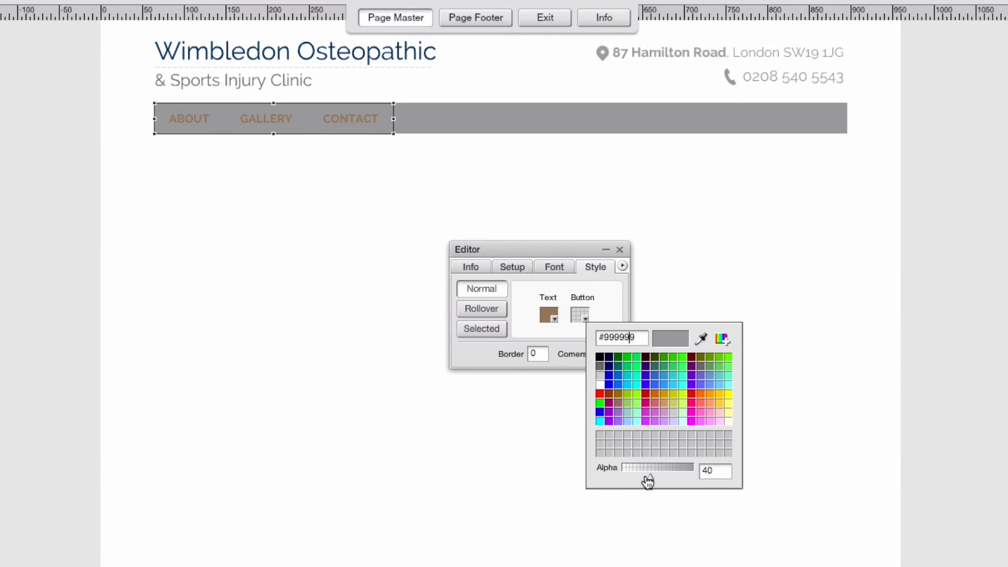
{"action": "left_click_drag", "start_coordinate": [651, 482], "coordinate": [701, 478]}
{"action": "left_click", "coordinate": [388, 285]}
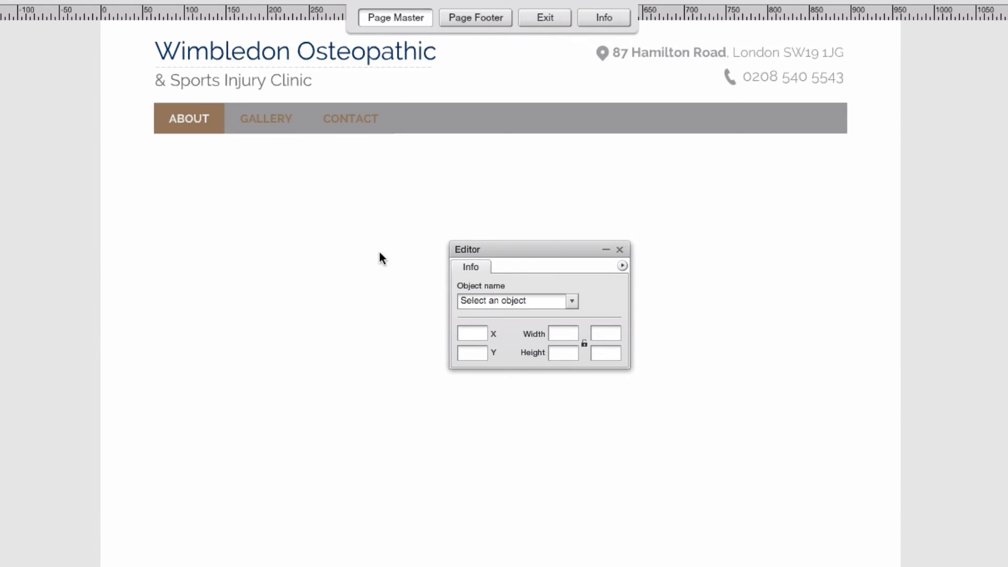
Move the navigation menu 30 px down so most of it sits below the grey bar
{"action": "left_click", "coordinate": [338, 127]}
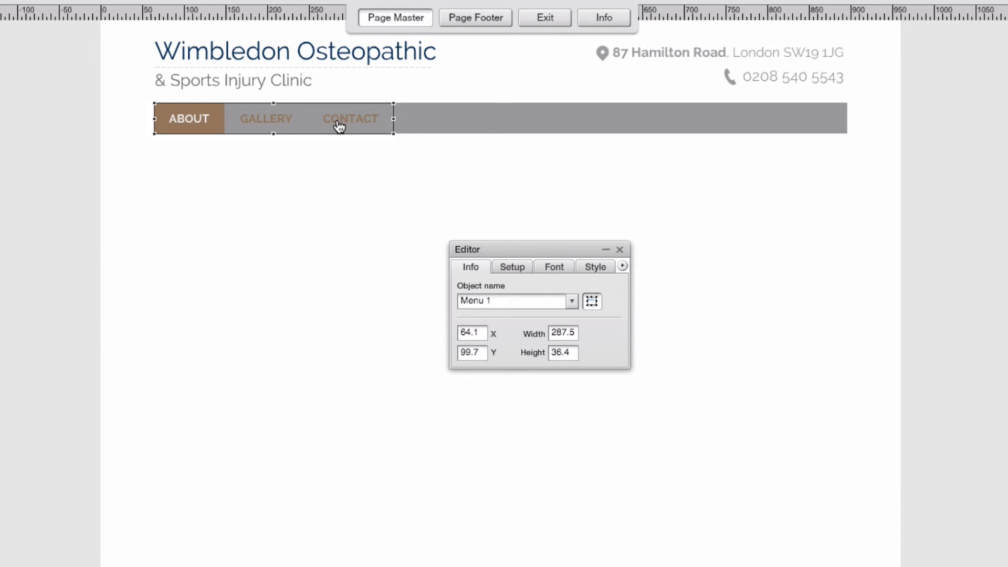
{"action": "key", "text": "shift+Down"}
{"action": "key", "text": "shift+Down"}
{"action": "key", "text": "shift+Down"}
{"action": "left_click", "coordinate": [407, 255]}
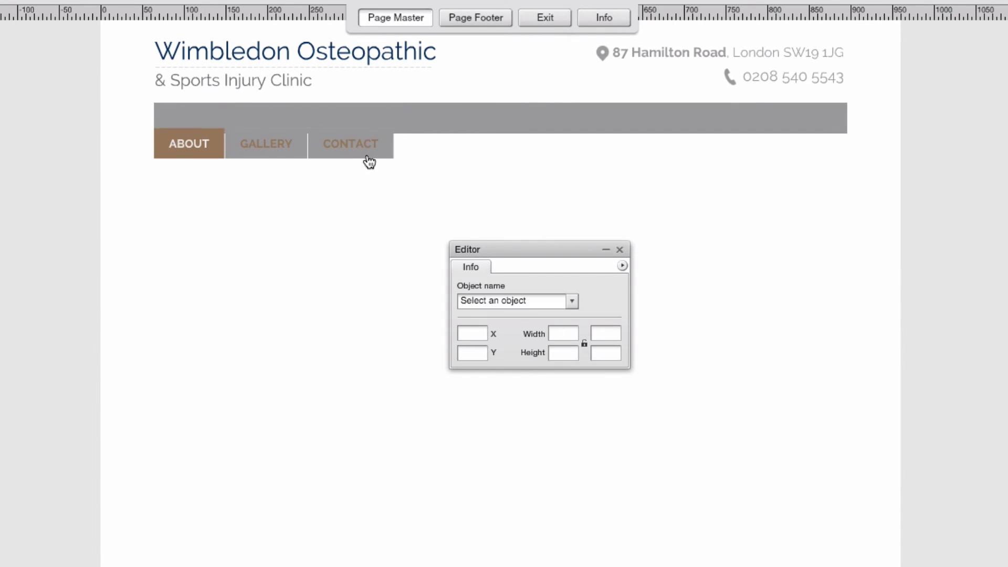
Set the normal-state text colour of the navigation menu's buttons to white
{"action": "left_click", "coordinate": [368, 156]}
{"action": "left_click", "coordinate": [585, 271]}
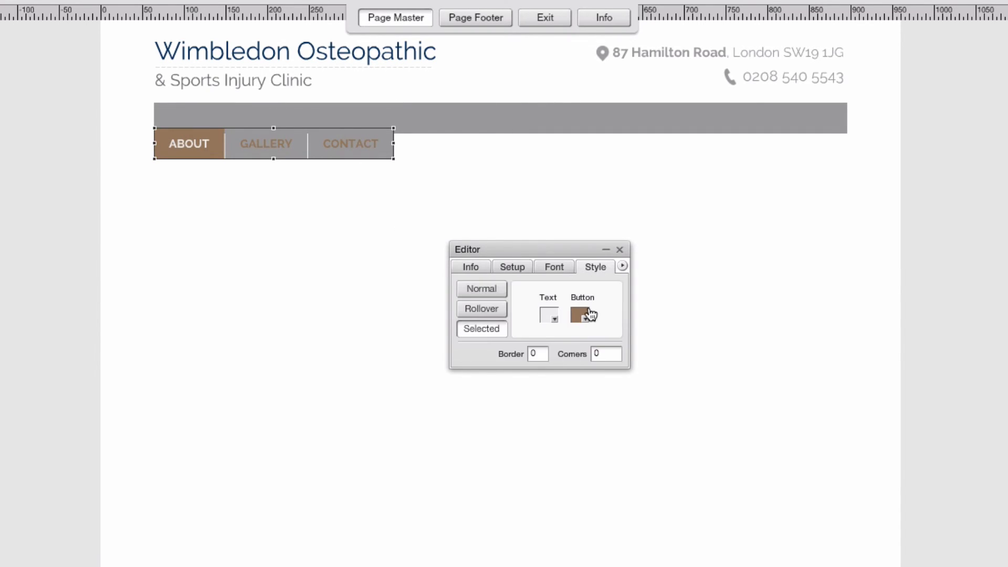
{"action": "left_click", "coordinate": [481, 288]}
{"action": "left_click", "coordinate": [551, 315]}
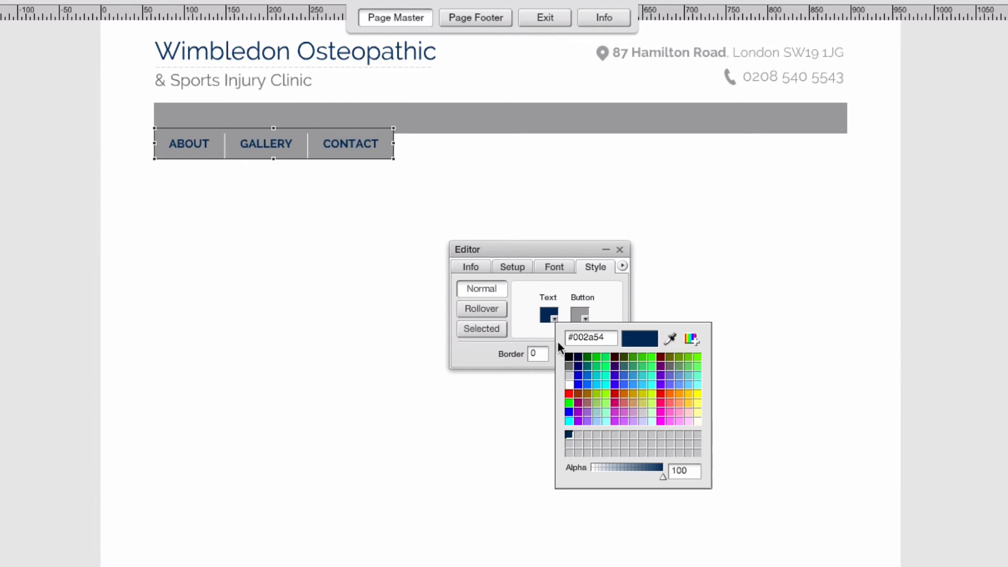
{"action": "left_click", "coordinate": [569, 385]}
Inspect the #002a54 menu text colour in the colour mixer and pick the saved dark blue swatch for the text
{"action": "left_click", "coordinate": [583, 316]}
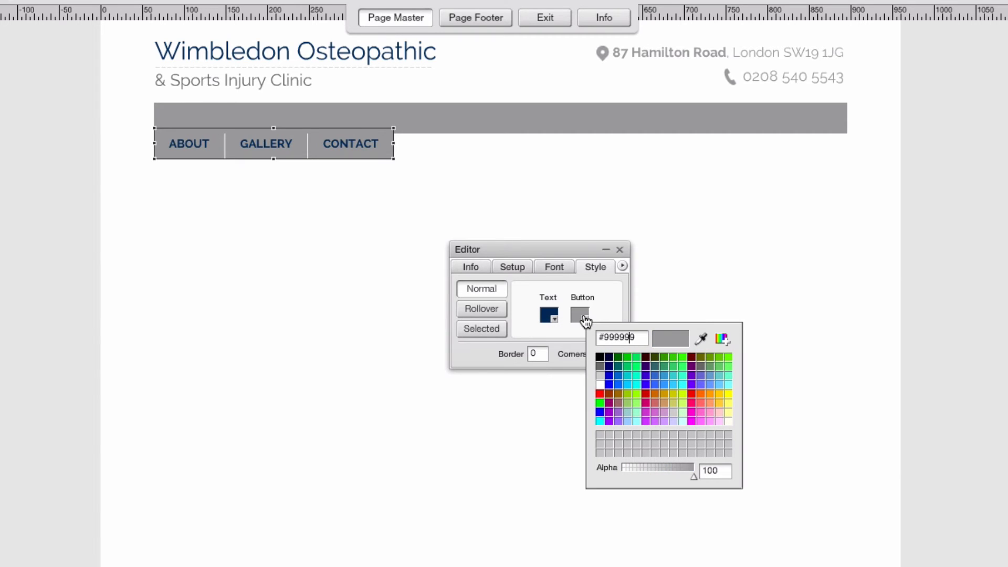
{"action": "left_click", "coordinate": [550, 315]}
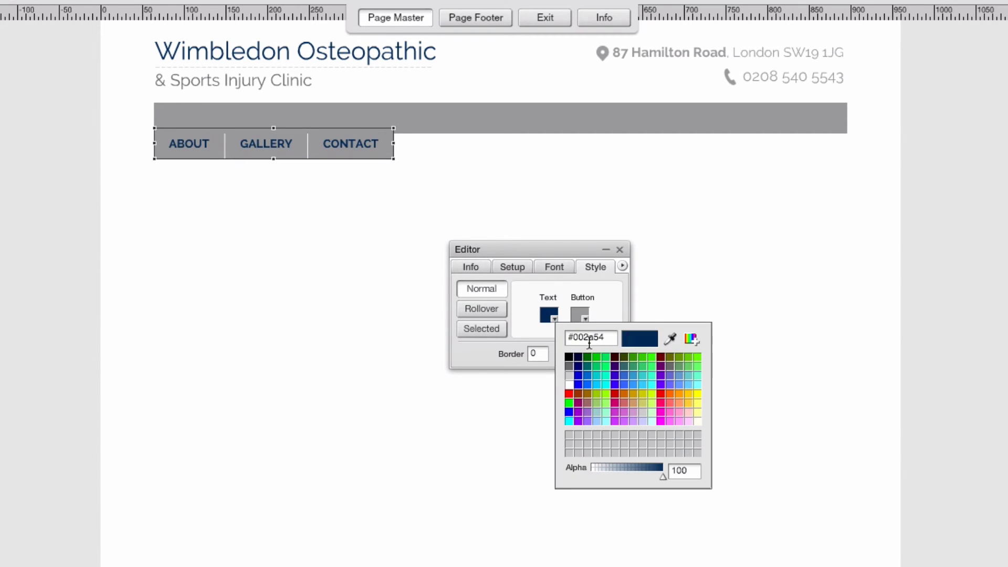
{"action": "left_click", "coordinate": [691, 339]}
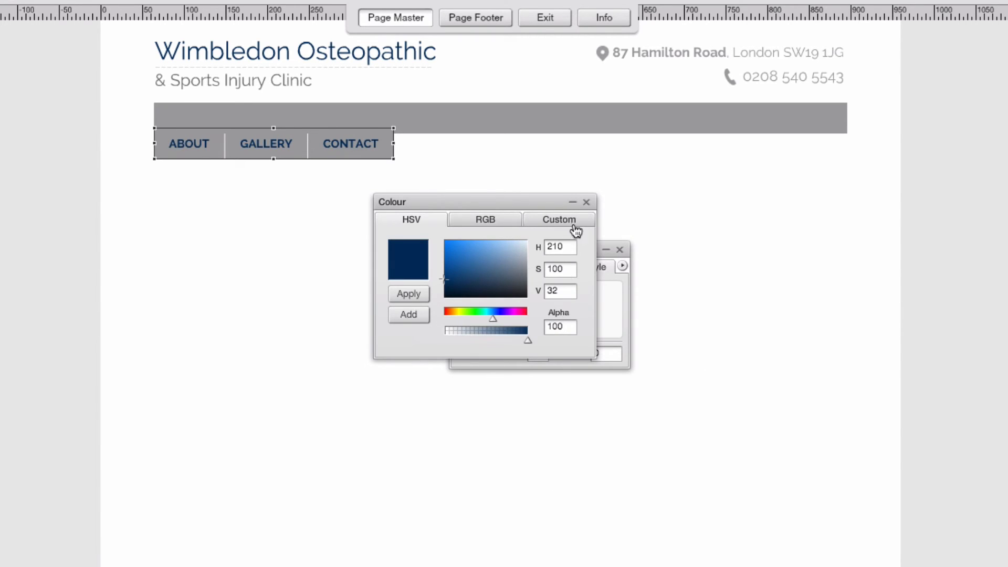
{"action": "left_click", "coordinate": [586, 203]}
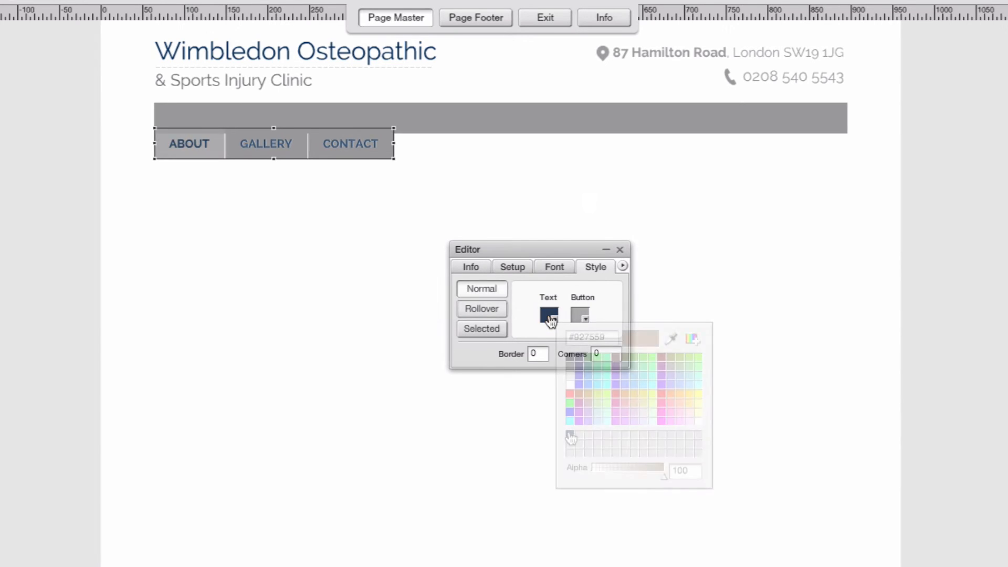
{"action": "left_click", "coordinate": [569, 437]}
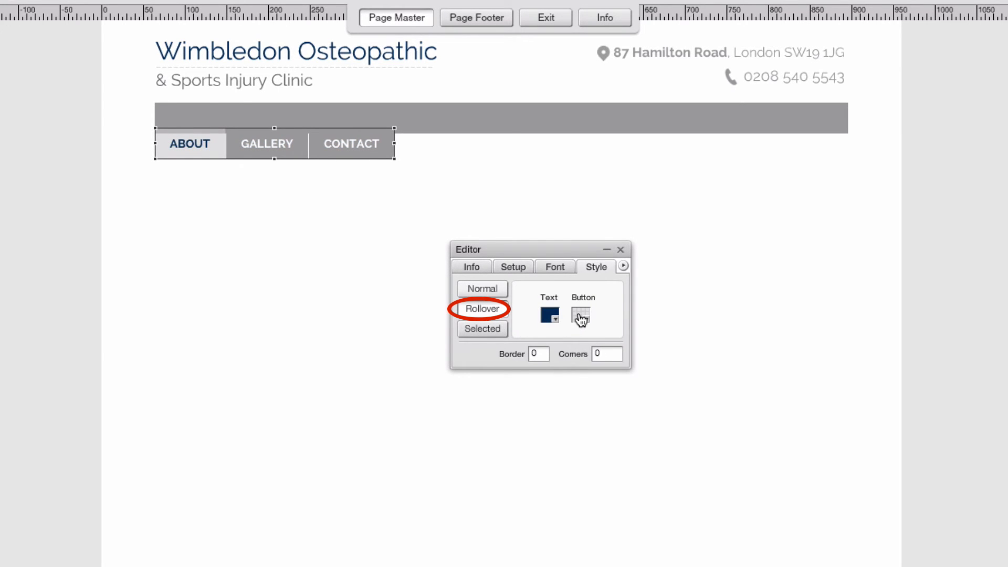
Style the menu's rollover state with white text and a #002a54 button colour at full alpha
{"action": "left_click", "coordinate": [552, 316]}
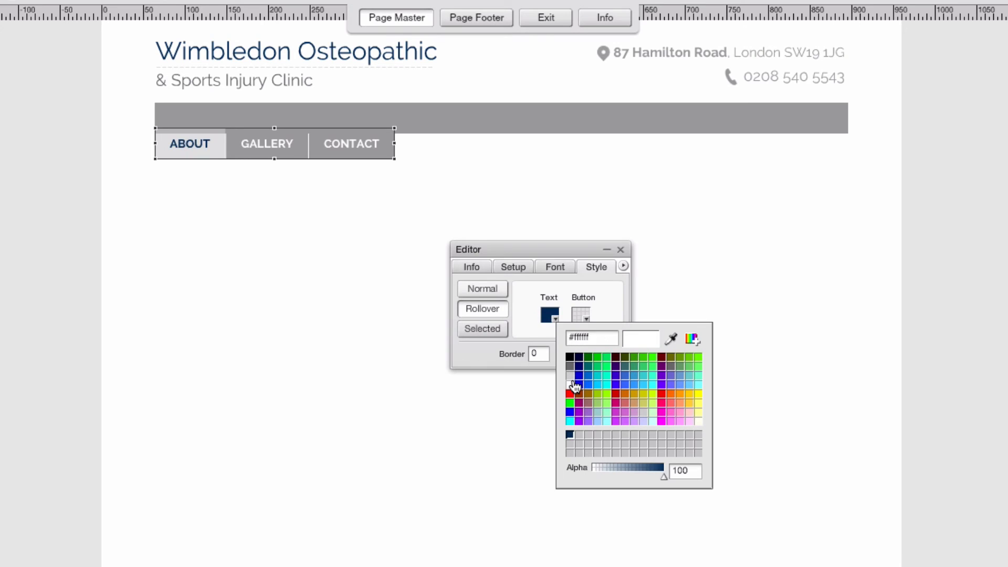
{"action": "left_click", "coordinate": [570, 387]}
{"action": "left_click", "coordinate": [576, 317]}
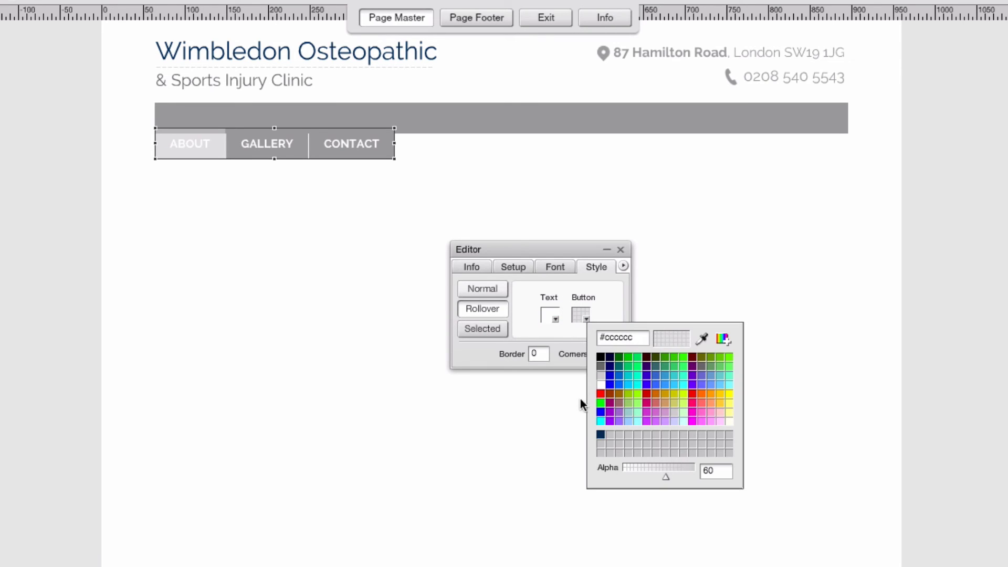
{"action": "left_click", "coordinate": [600, 434]}
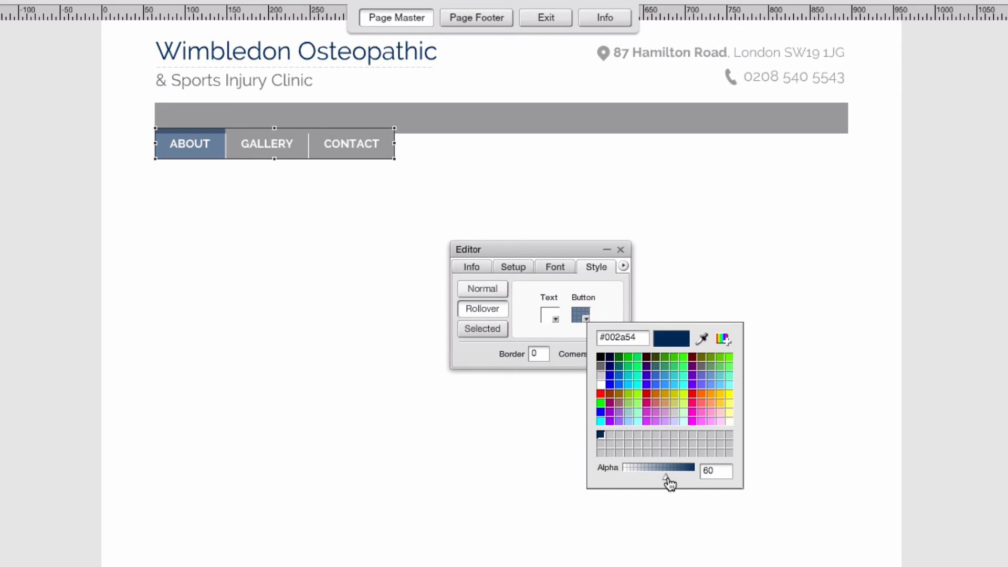
{"action": "left_click_drag", "start_coordinate": [666, 478], "coordinate": [715, 478]}
{"action": "left_click", "coordinate": [504, 357]}
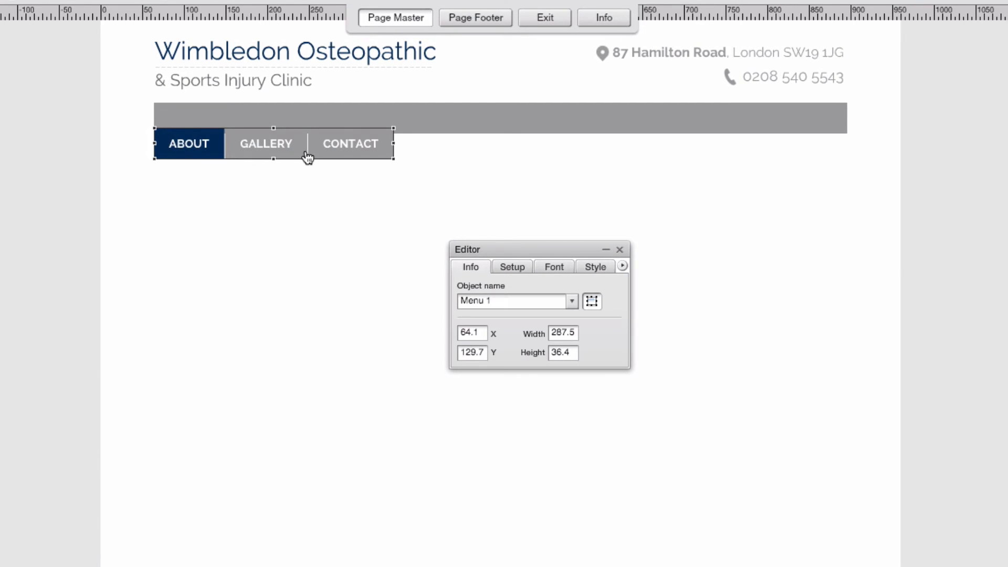
Move the navigation menu 30 px back up so it sits on the grey bar
{"action": "key", "text": "shift+Up"}
{"action": "key", "text": "shift+Up"}
{"action": "key", "text": "shift+Up"}
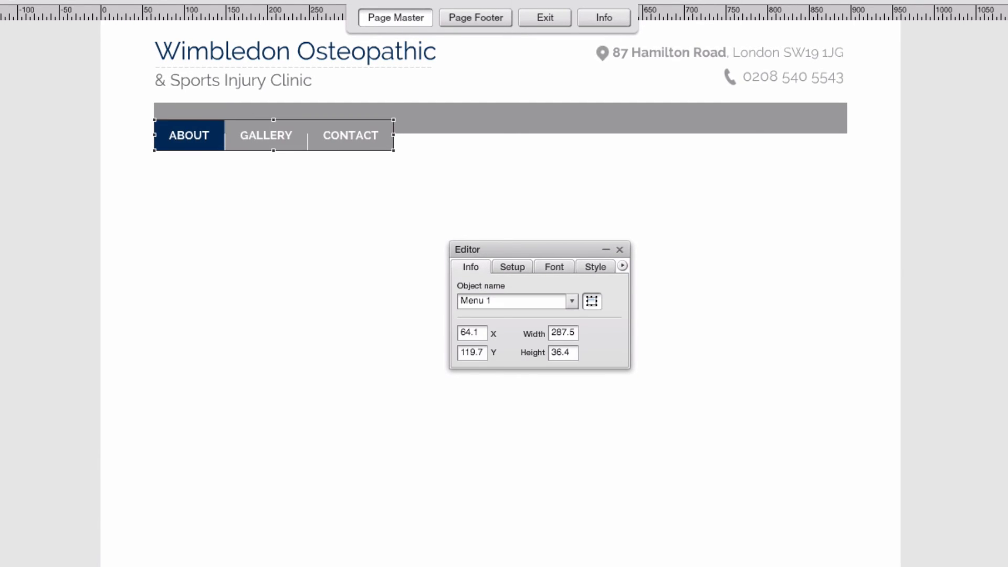
{"action": "left_click", "coordinate": [330, 181]}
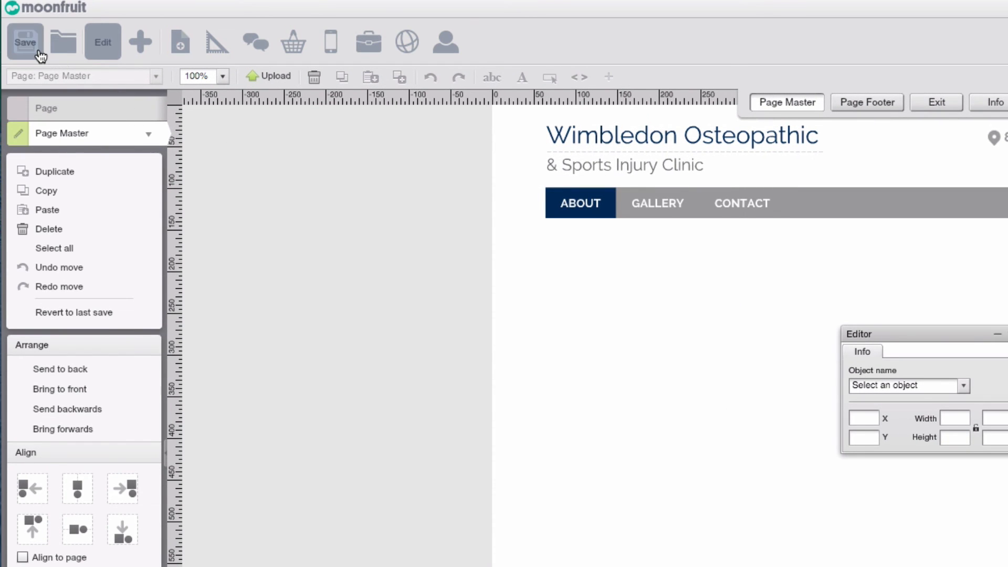
Save and exit the page master, and check the restyled menu on the Gallery and Contact pages
{"action": "left_click", "coordinate": [39, 53]}
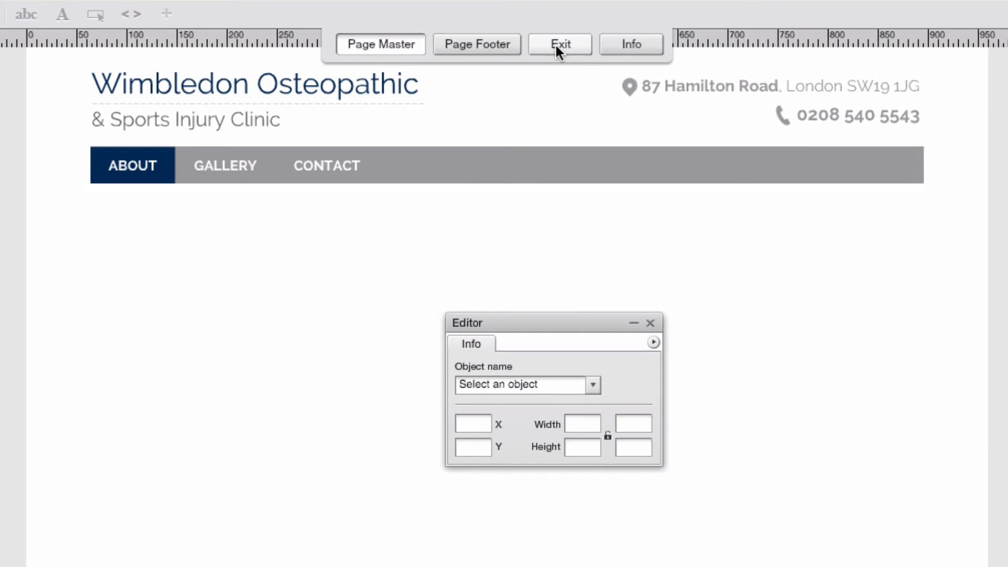
{"action": "left_click", "coordinate": [559, 44]}
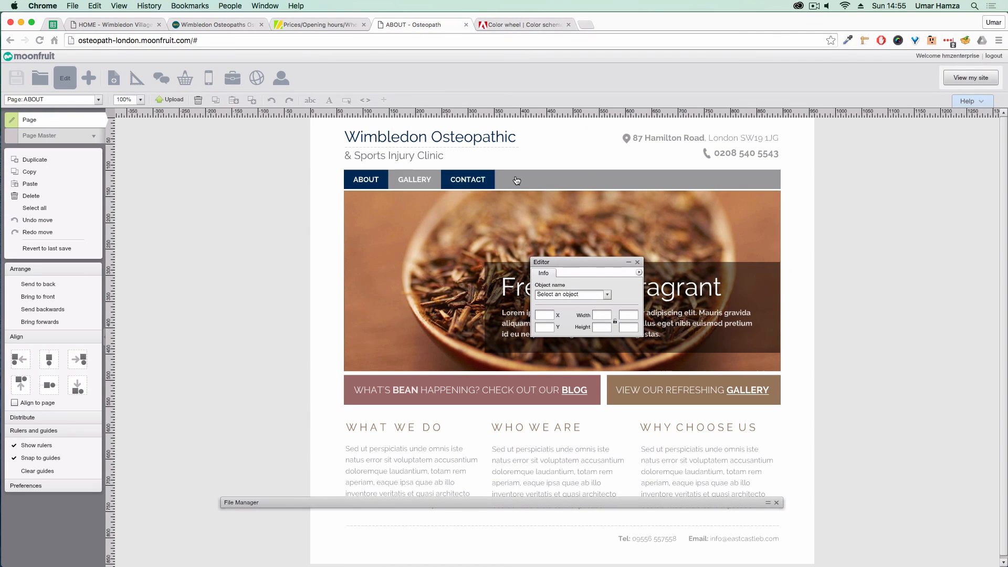
{"action": "left_click", "coordinate": [415, 181]}
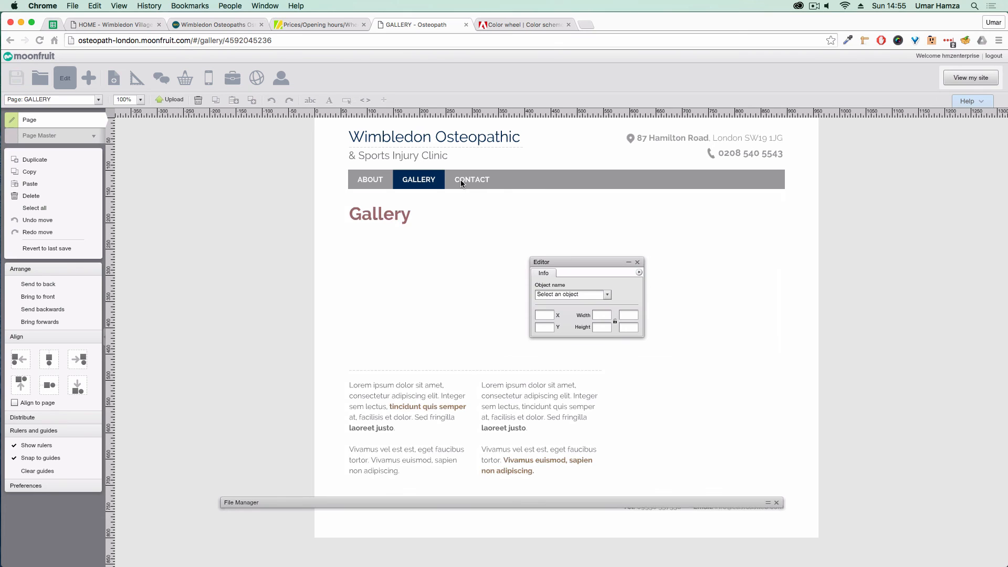
{"action": "left_click", "coordinate": [478, 181]}
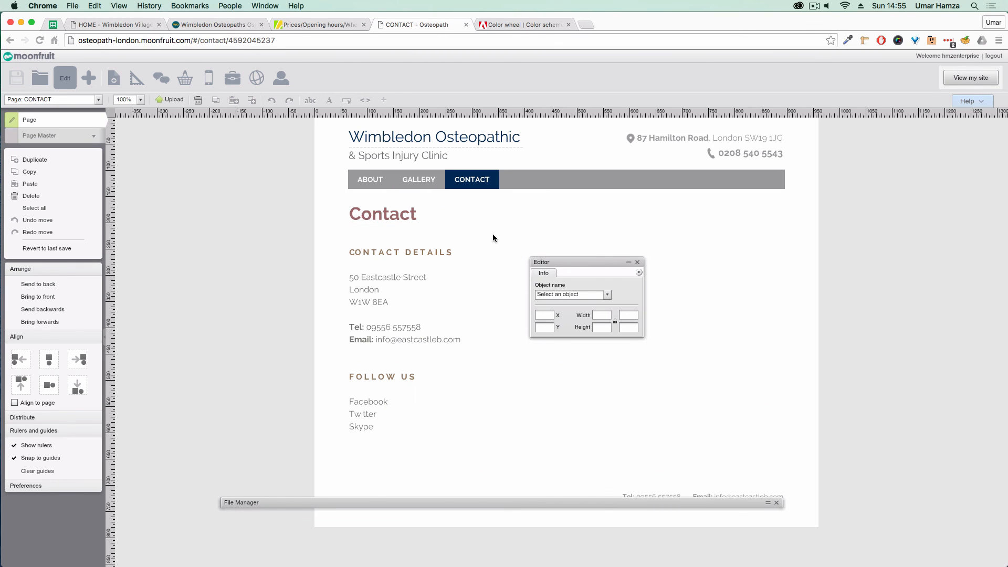
Return to the About page and open the page organiser for the site
{"action": "left_click", "coordinate": [385, 184]}
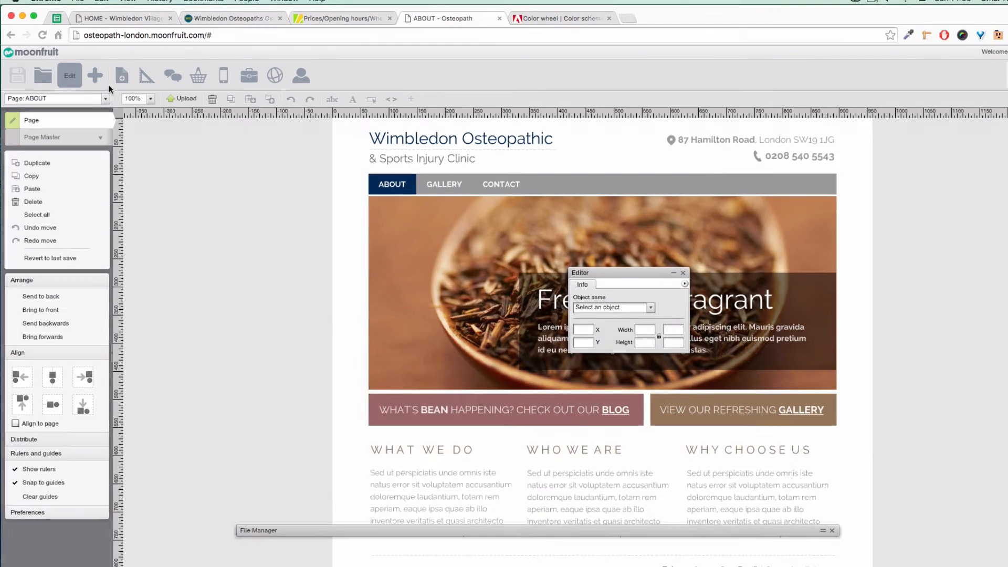
{"action": "left_click", "coordinate": [119, 82]}
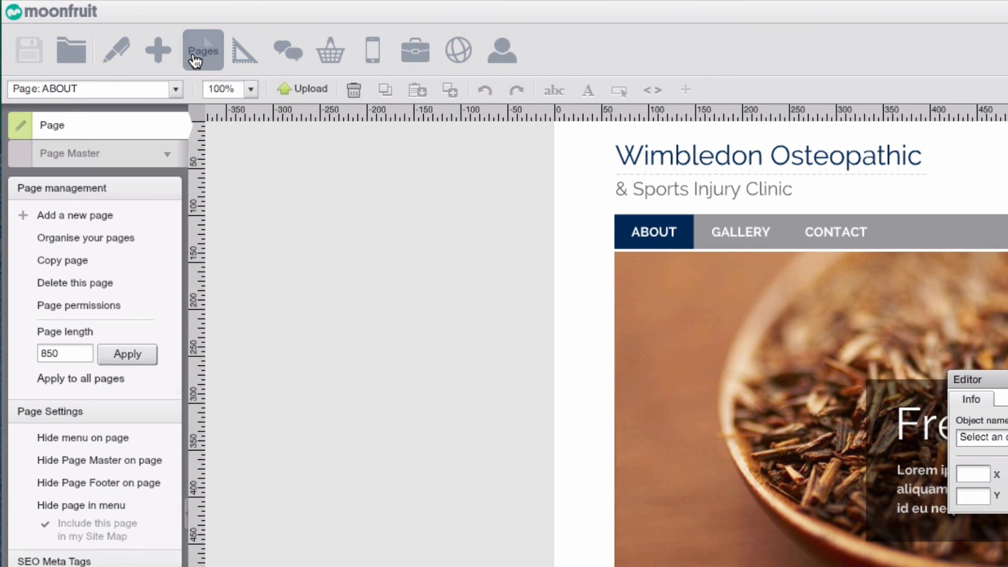
{"action": "left_click", "coordinate": [128, 238]}
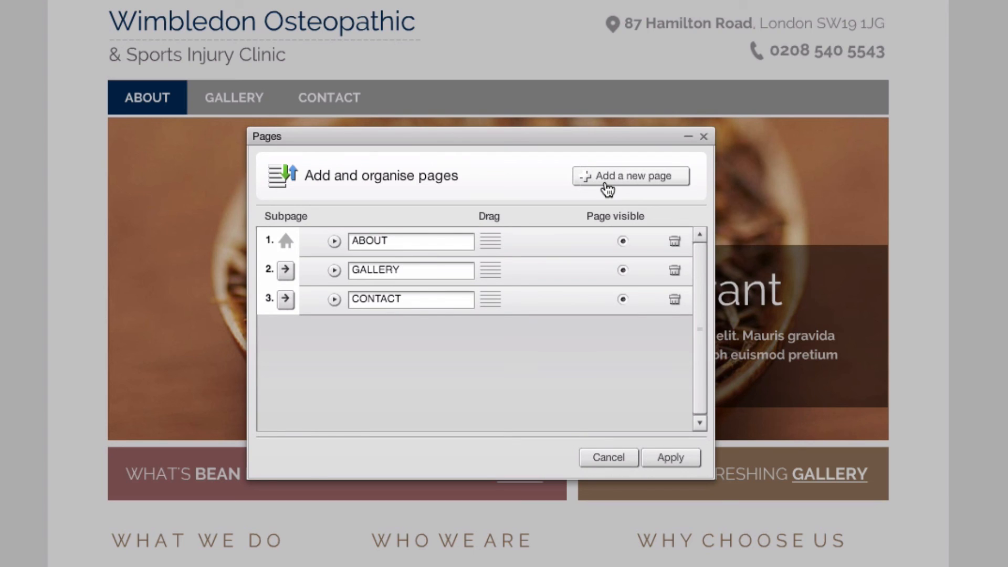
Start adding a new page of the Link type, with # as its web address
{"action": "left_click", "coordinate": [609, 177]}
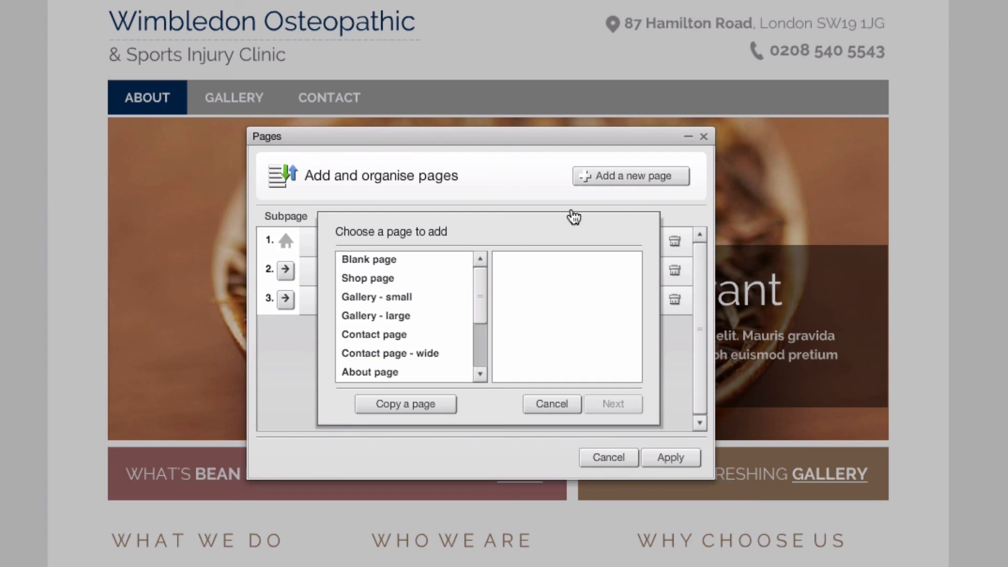
{"action": "left_click_drag", "start_coordinate": [479, 294], "coordinate": [479, 353]}
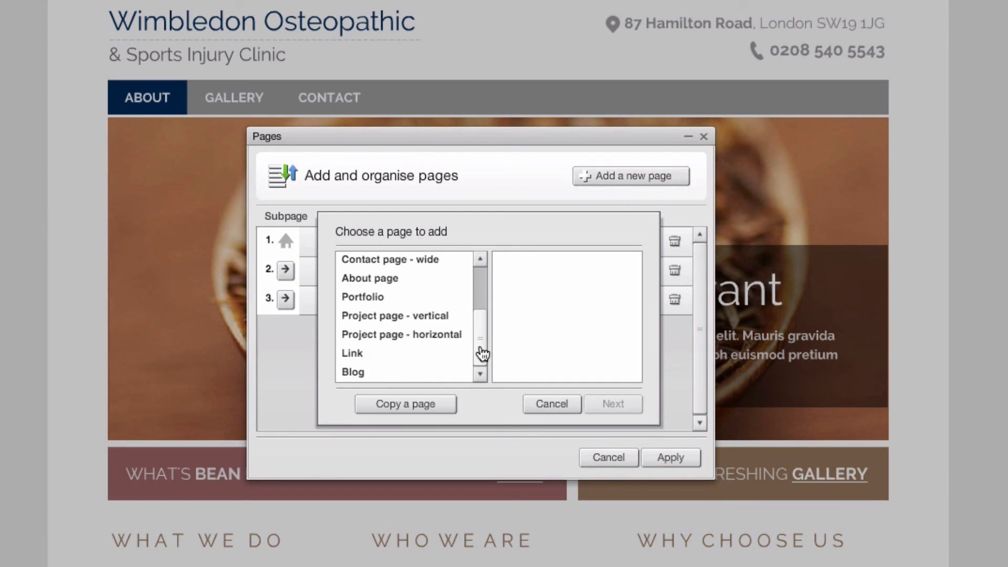
{"action": "left_click", "coordinate": [359, 355]}
{"action": "left_click", "coordinate": [617, 408]}
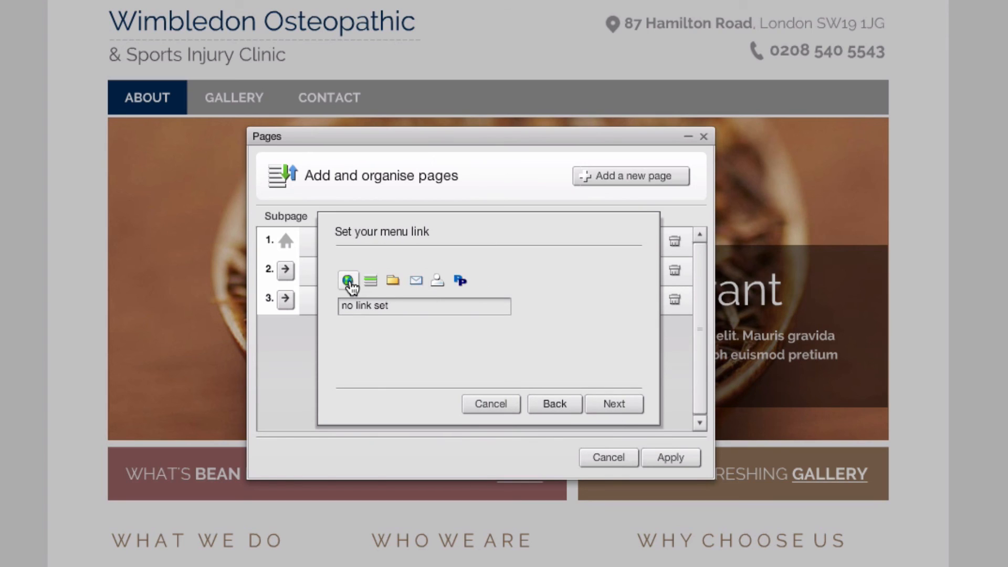
{"action": "left_click", "coordinate": [350, 287]}
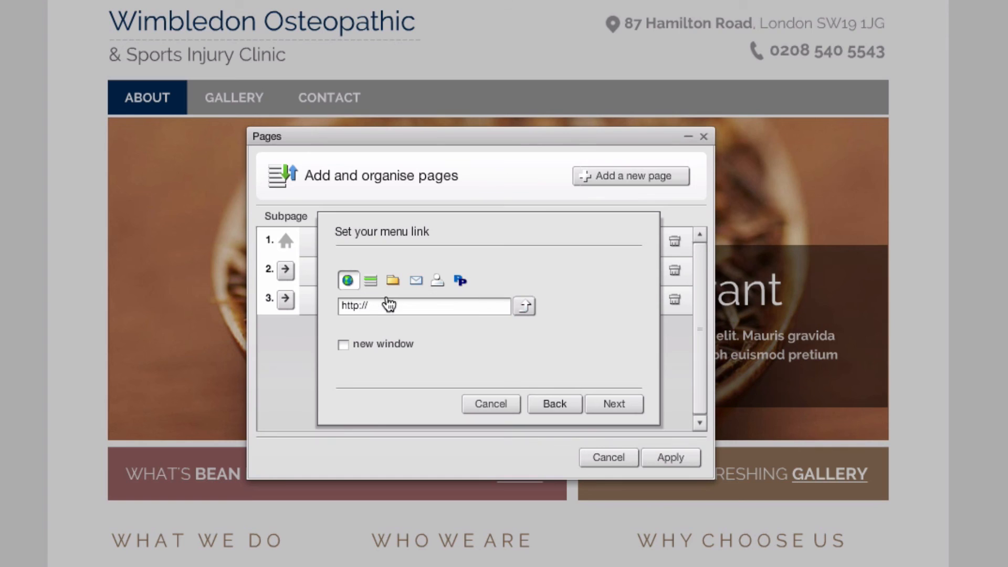
{"action": "left_click_drag", "start_coordinate": [385, 304], "coordinate": [260, 319]}
{"action": "type", "text": "#"}
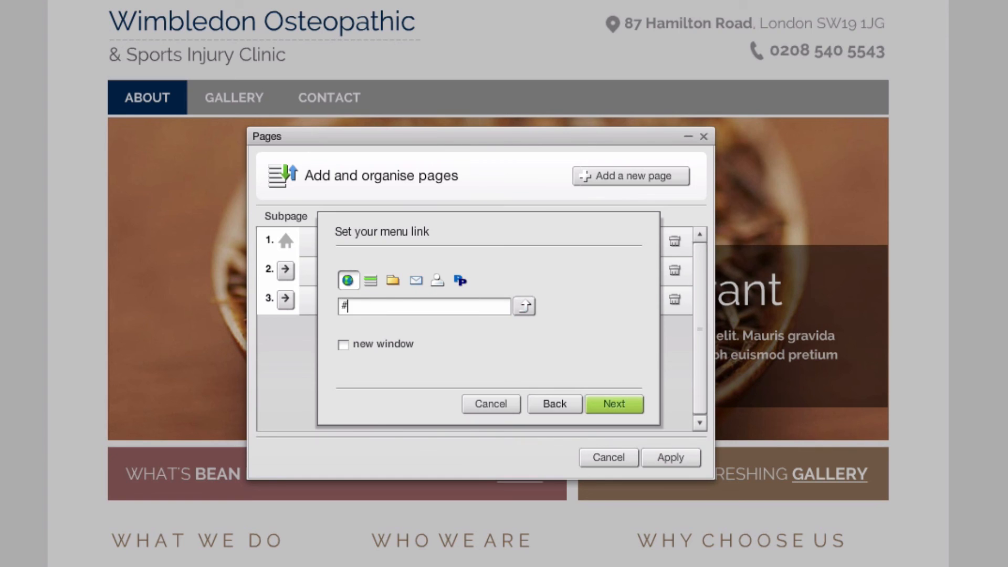
{"action": "left_click", "coordinate": [606, 407]}
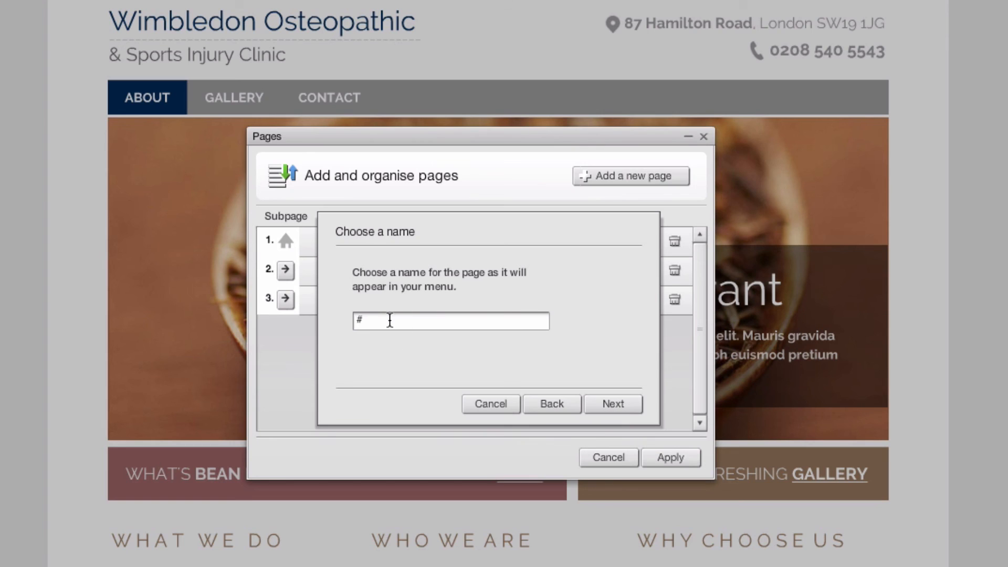
Name the new menu link "What is Osteopathy" and keep it shown in the menu
{"action": "left_click_drag", "start_coordinate": [387, 320], "coordinate": [224, 326]}
{"action": "type", "text": "What is Osteopathy"}
{"action": "left_click", "coordinate": [622, 405]}
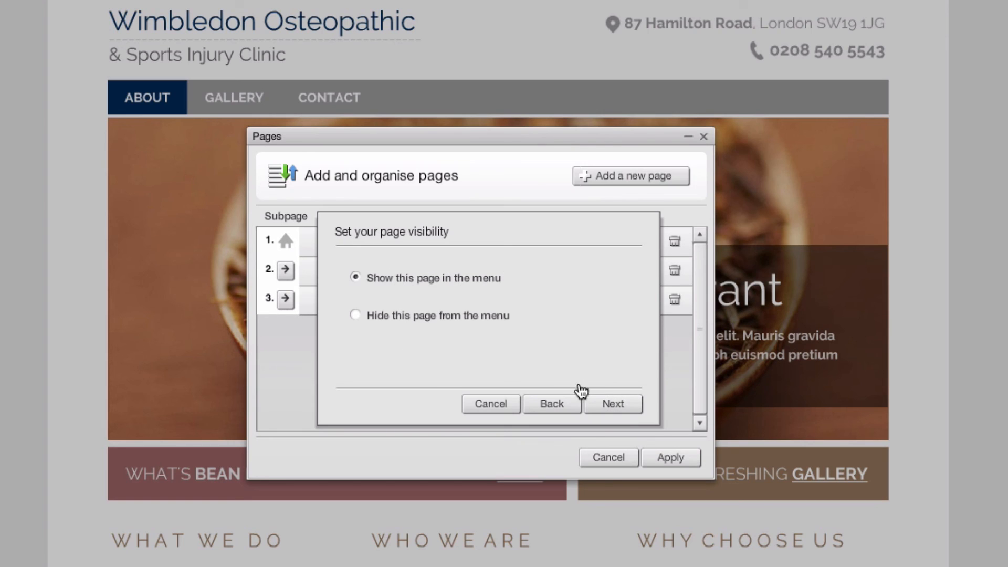
{"action": "left_click", "coordinate": [623, 414]}
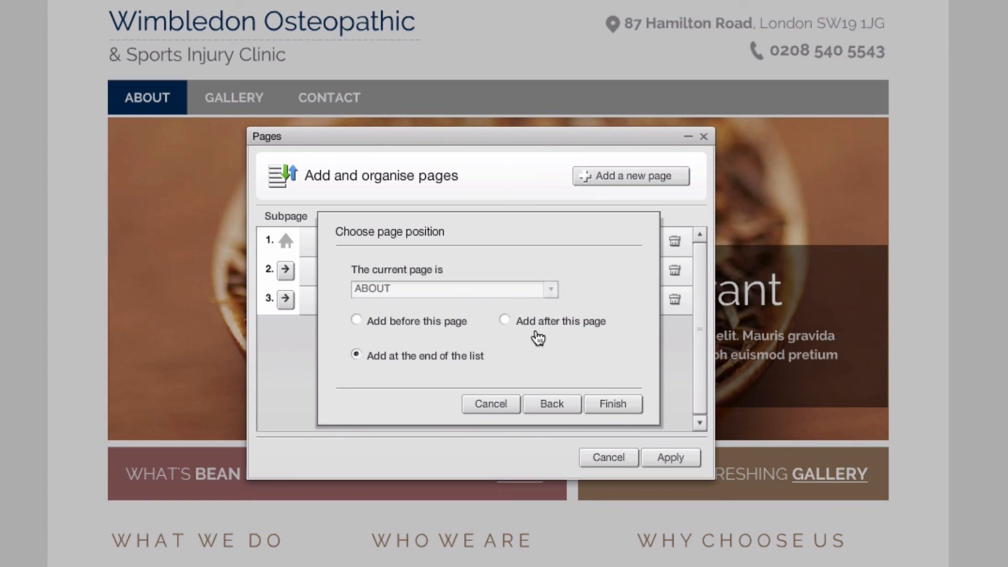
Place the new link after the ABOUT page and finish adding it to the page list
{"action": "left_click", "coordinate": [505, 325]}
{"action": "left_click", "coordinate": [493, 294]}
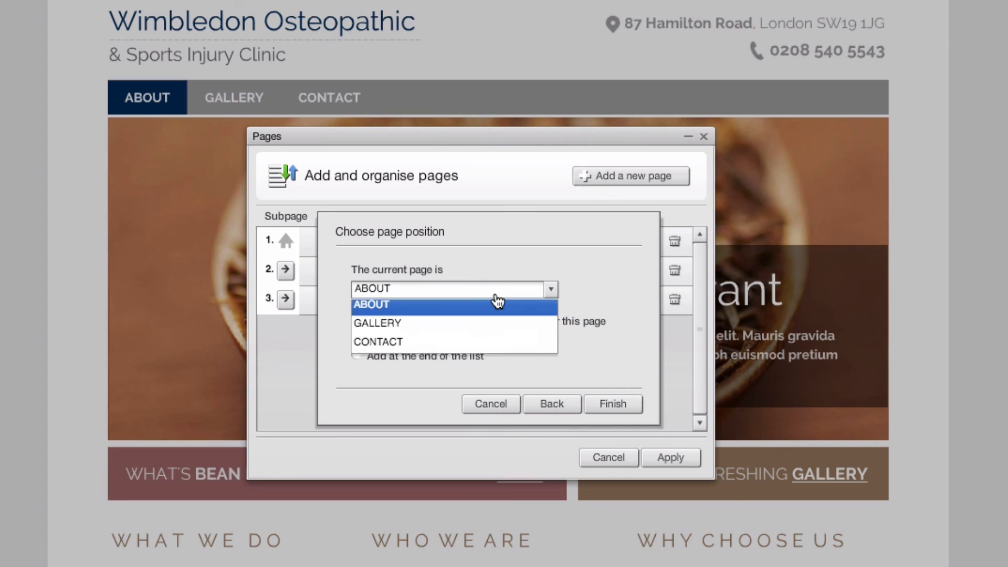
{"action": "left_click", "coordinate": [484, 314]}
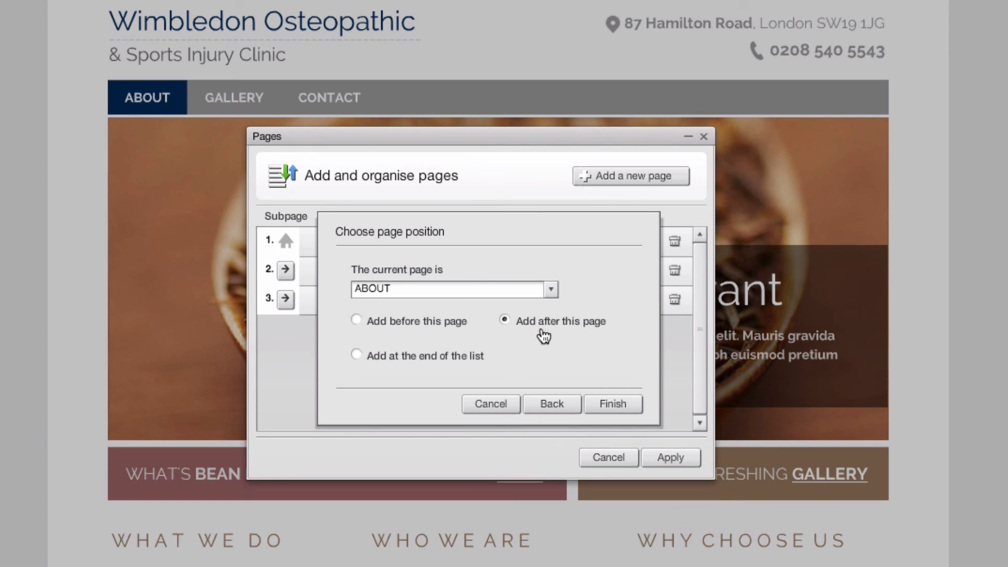
{"action": "left_click", "coordinate": [615, 410]}
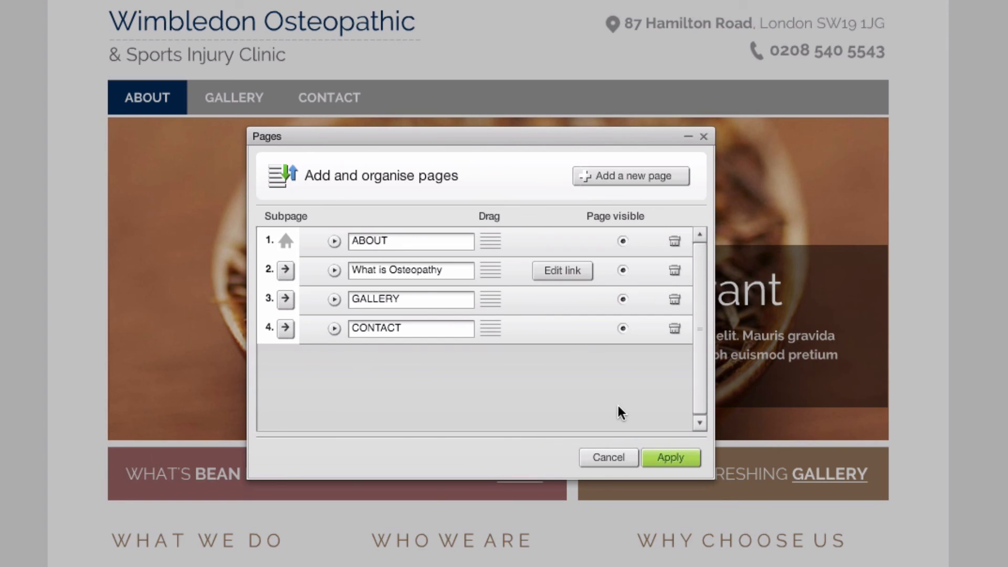